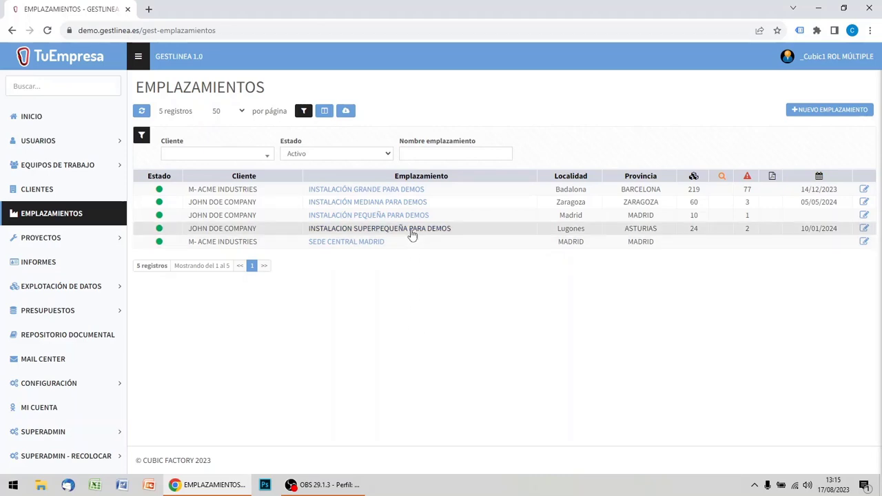
Open the INSTALACIÓN GRANDE PARA DEMOS site, view the Nave de montaje elements, and return to the site's root summary.
click(418, 192)
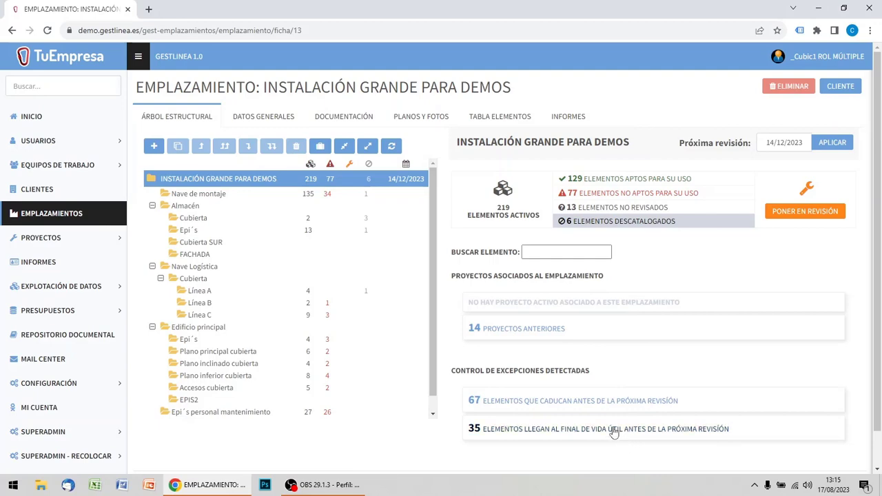
click(210, 199)
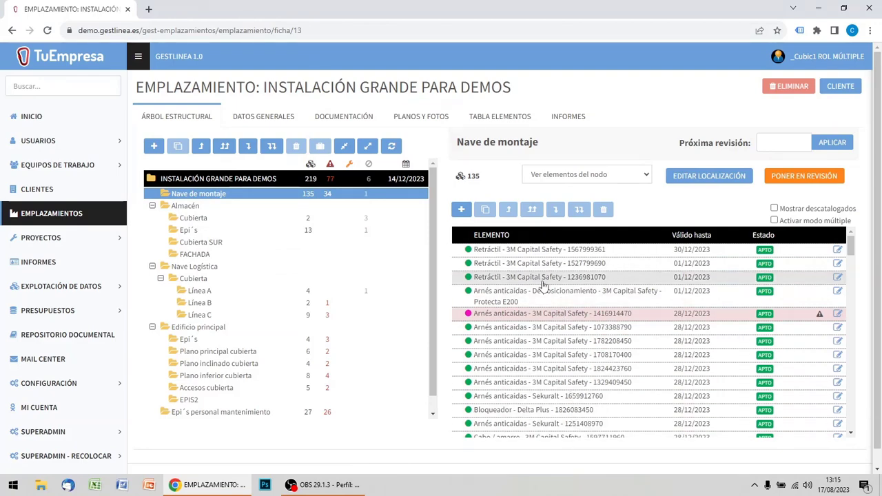
click(184, 181)
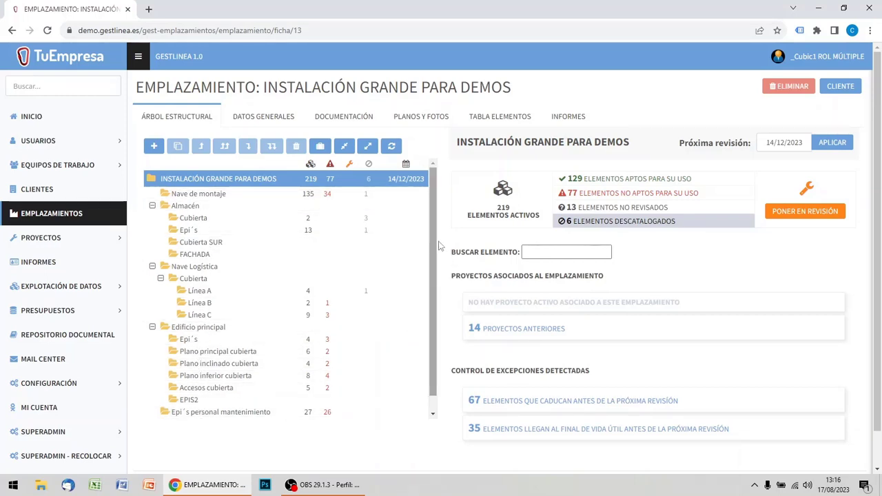
drag(434, 234, 434, 215)
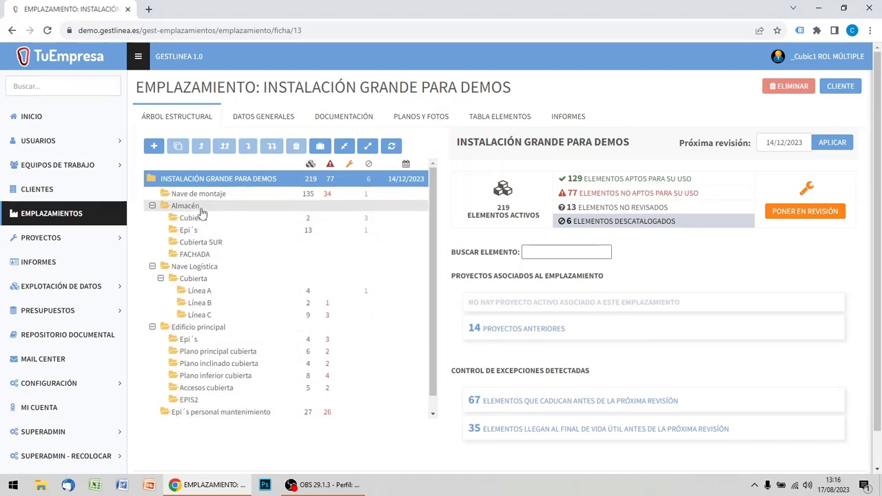
Collapse the structural tree, look inside Almacén, Nave Logística and its Cubierta subfolder, and expand all folders again.
click(345, 148)
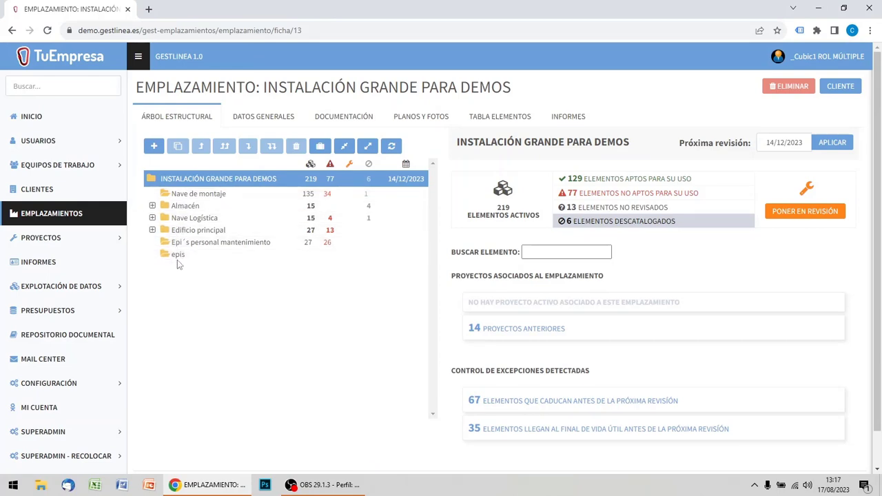
click(153, 206)
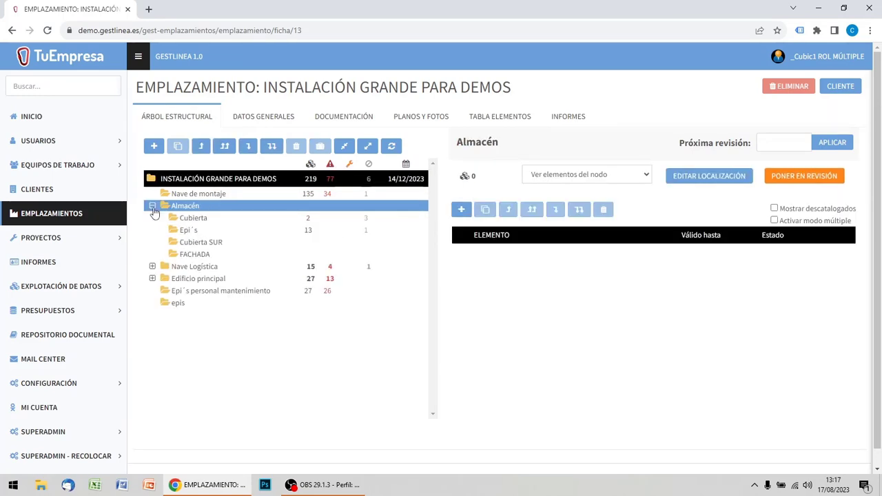
click(152, 207)
click(153, 218)
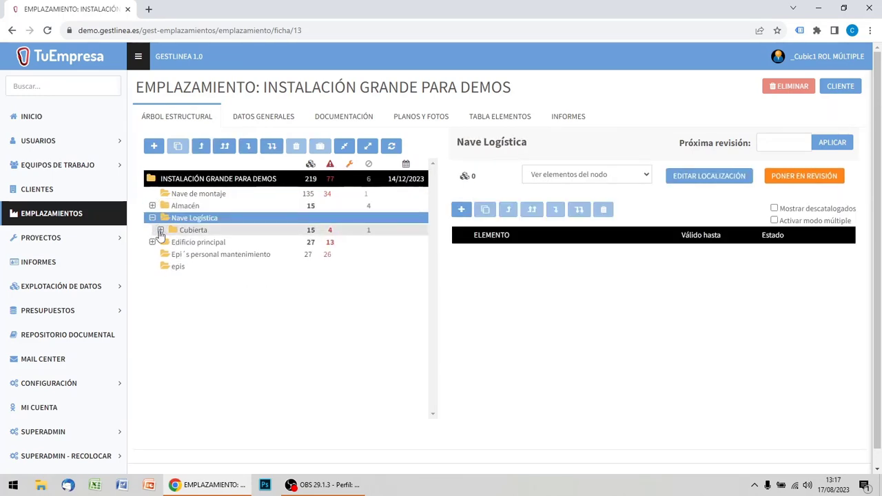
click(160, 230)
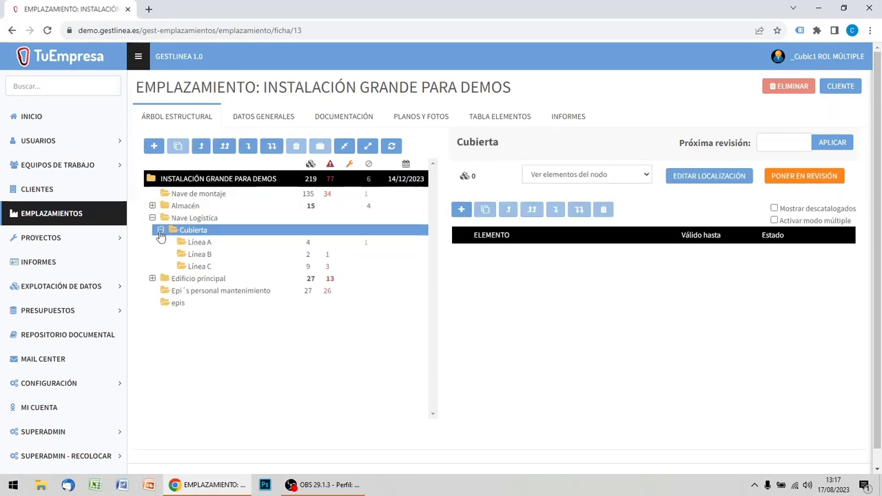
click(370, 148)
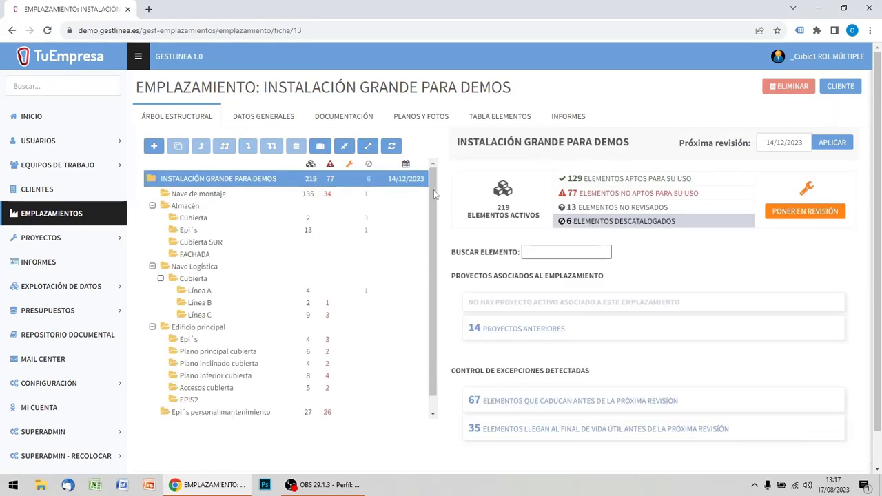
Collapse the Almacén and Nave Logística folders individually, and collapse the rest of the structural tree.
mouse_move(434, 191)
mouse_down()
mouse_move(434, 248)
mouse_move(432, 177)
mouse_up()
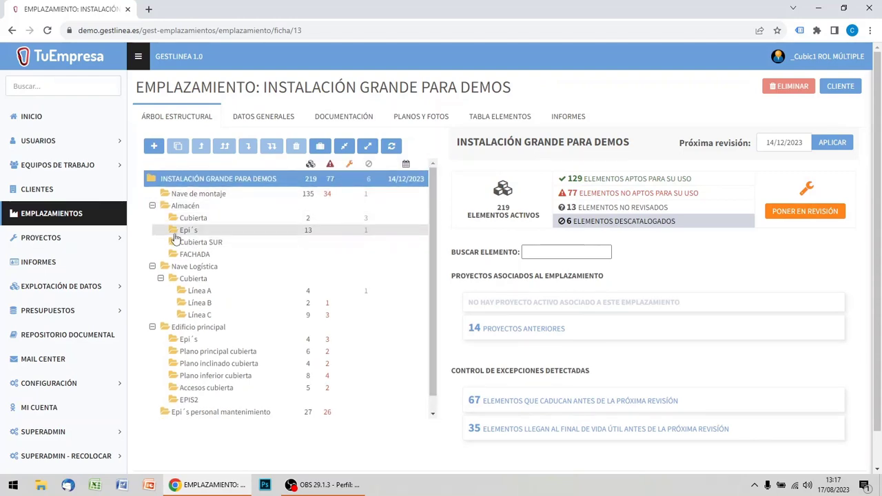
click(153, 207)
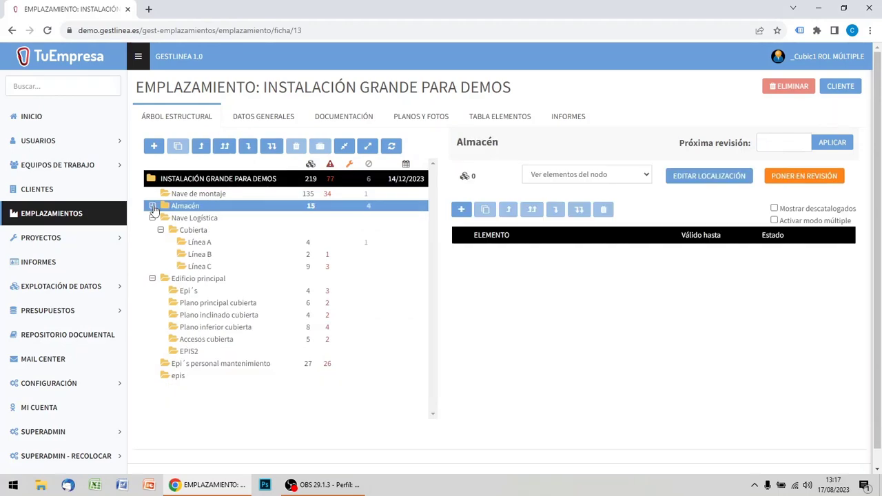
click(152, 219)
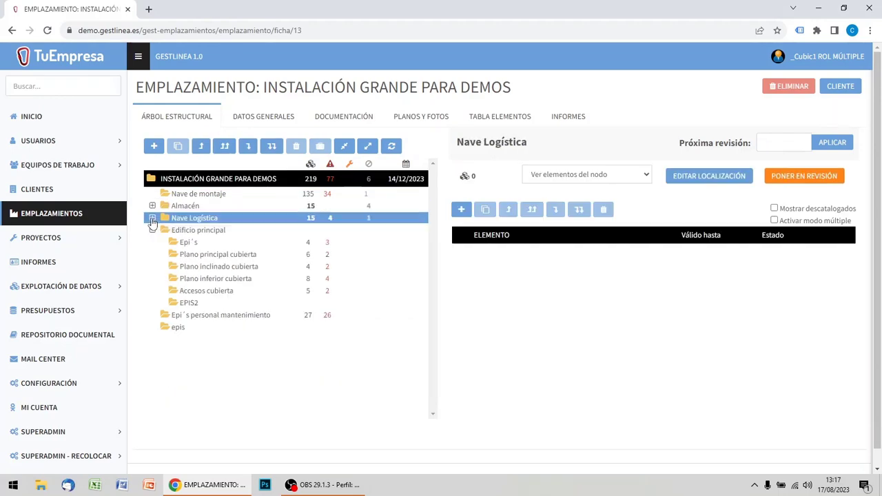
click(345, 150)
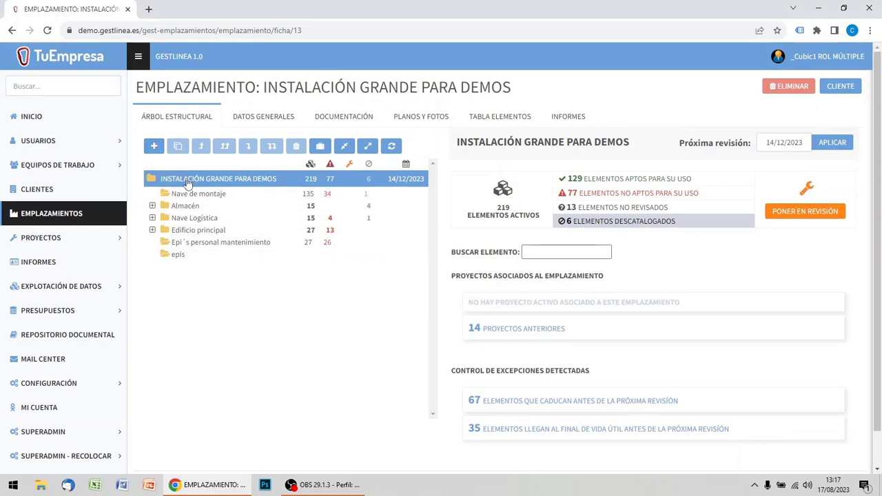
Create a new location named CARPETA EJEMPLO under the site's root and collapse the structural tree.
click(153, 147)
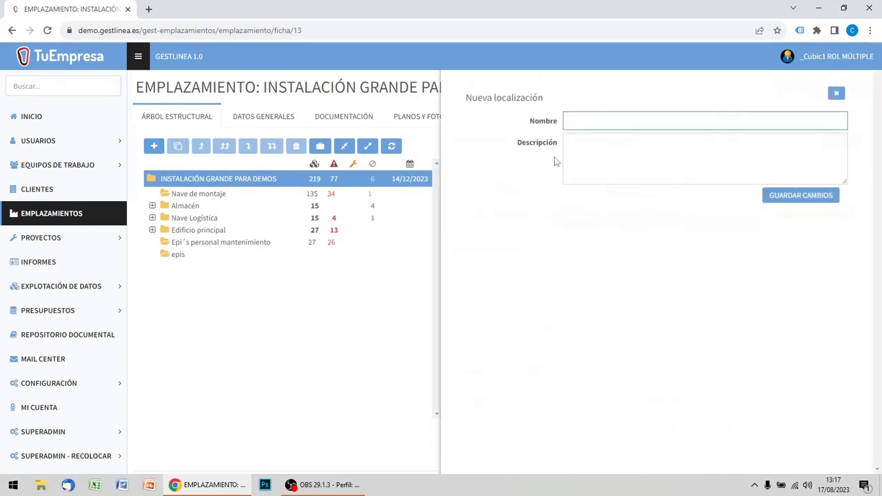
text(CARPETA EJEMPLO)
click(820, 200)
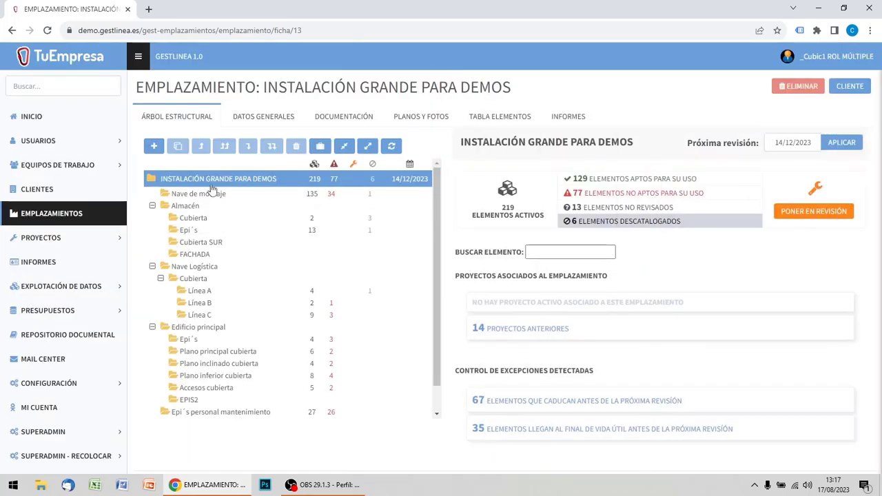
click(345, 148)
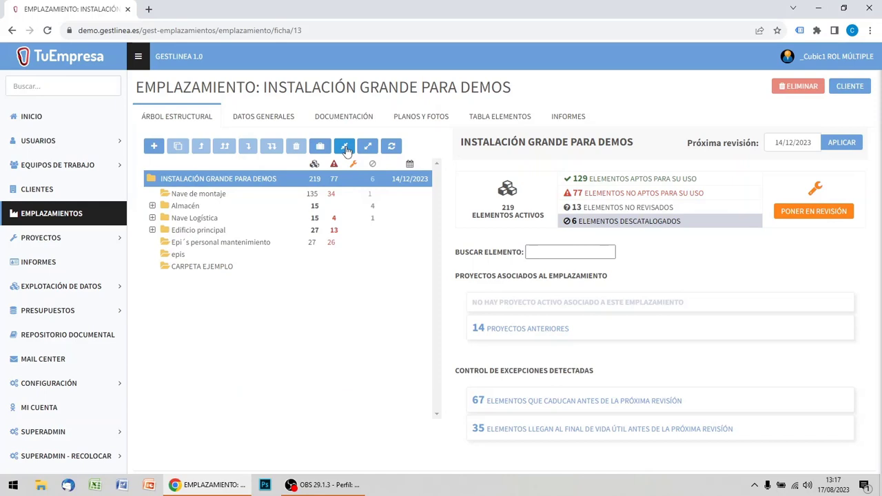
Reorder CARPETA EJEMPLO among the root folders: up two places, to the top, down one place, and to the end.
click(190, 271)
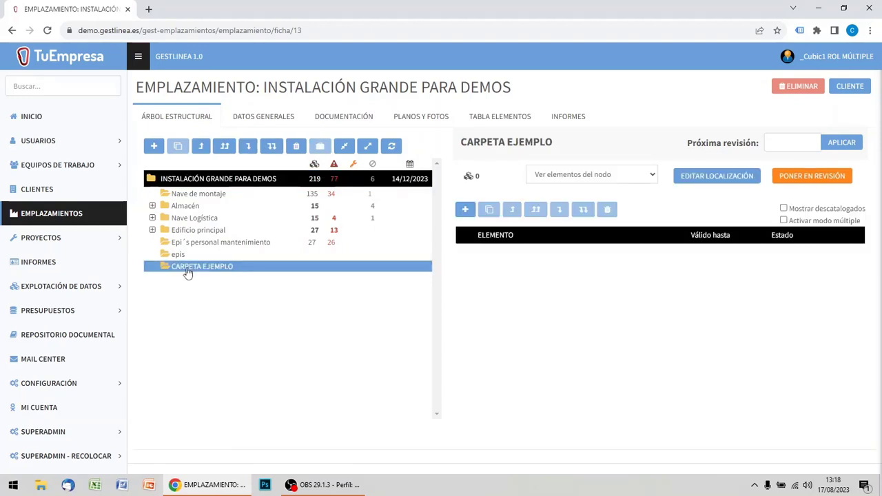
click(200, 149)
click(200, 148)
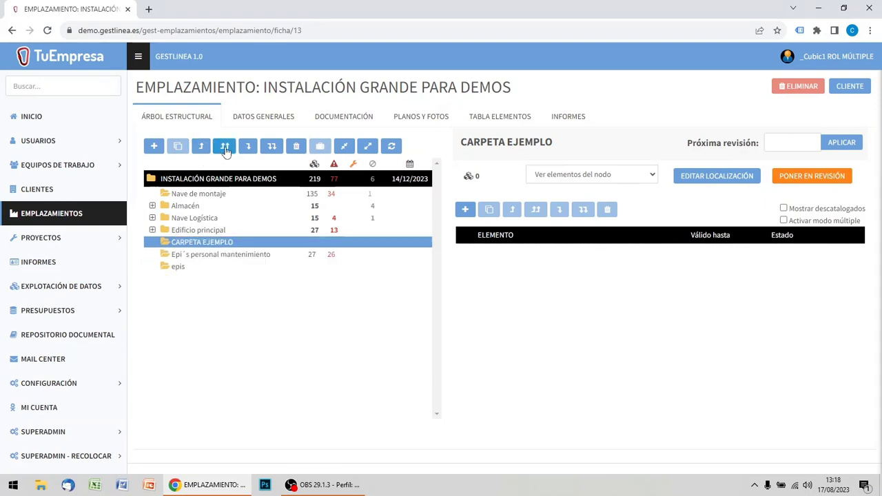
click(225, 148)
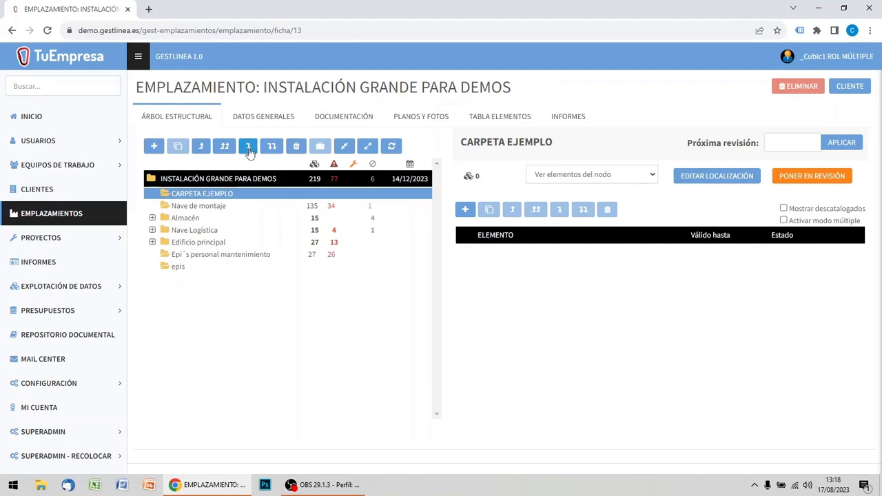
click(249, 148)
click(270, 149)
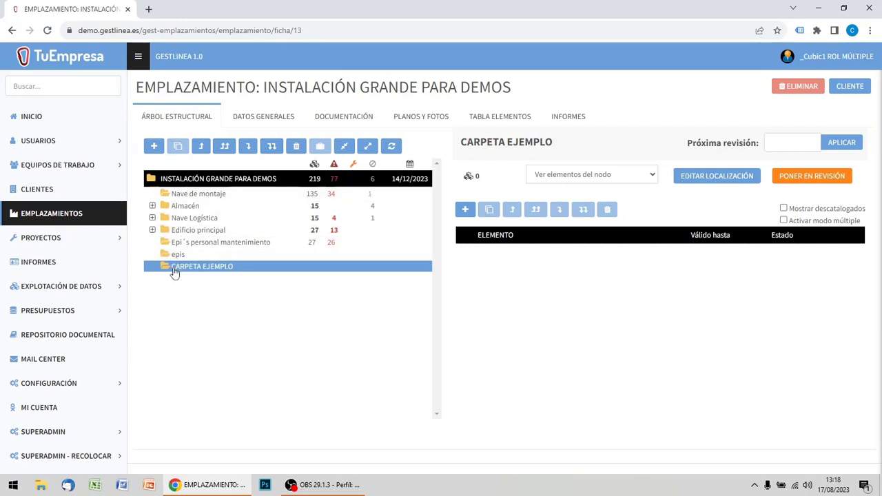
Create a location named SUBCARPETA 1 inside CARPETA EJEMPLO and show it in the otherwise collapsed tree.
click(175, 182)
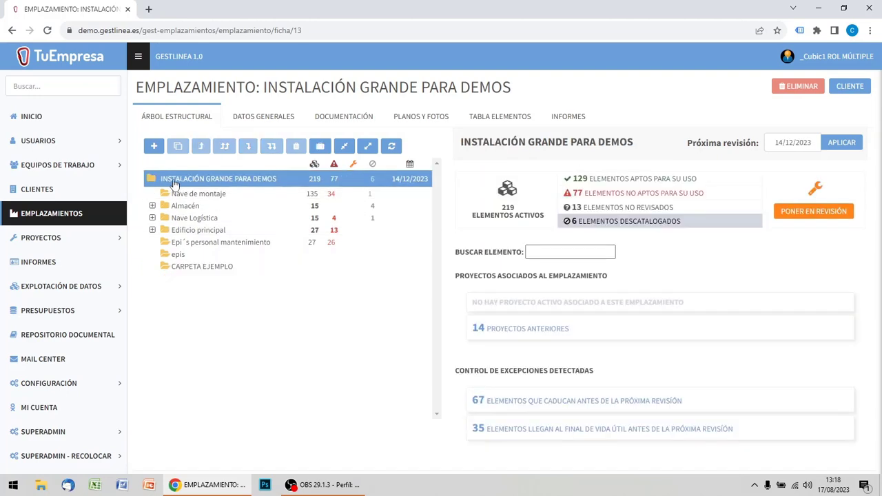
click(165, 268)
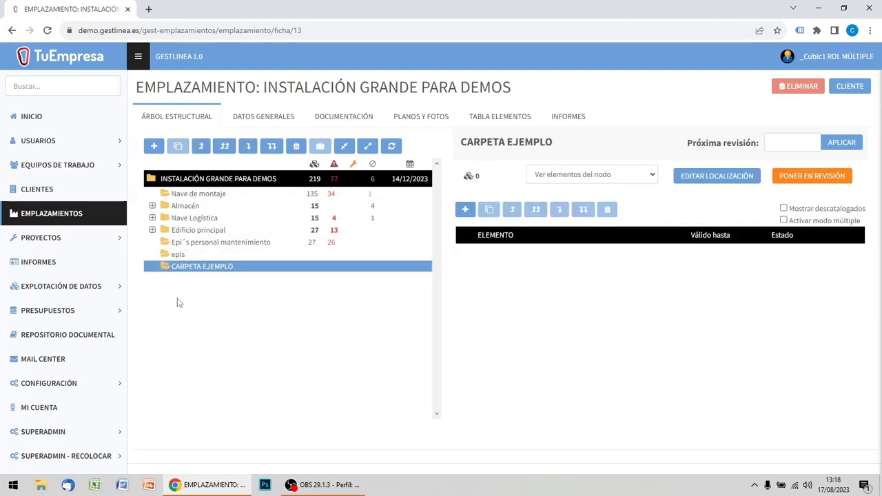
click(154, 146)
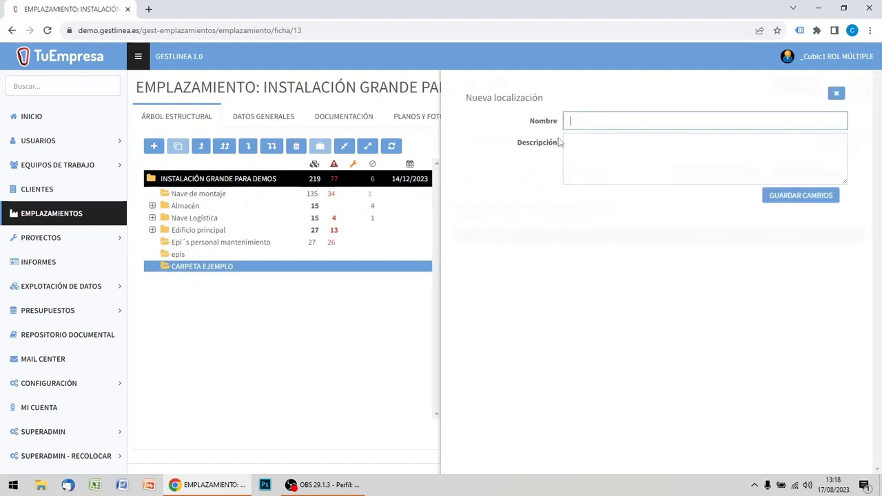
text(SUBCARPETA 1)
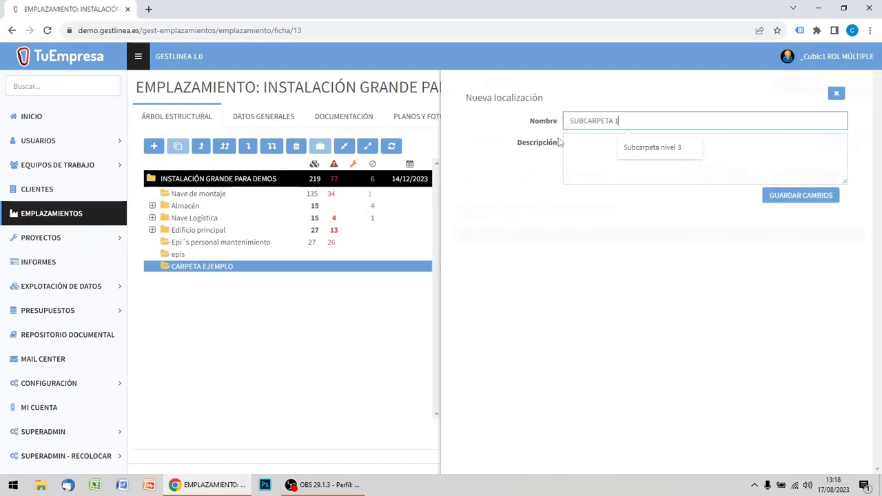
click(777, 202)
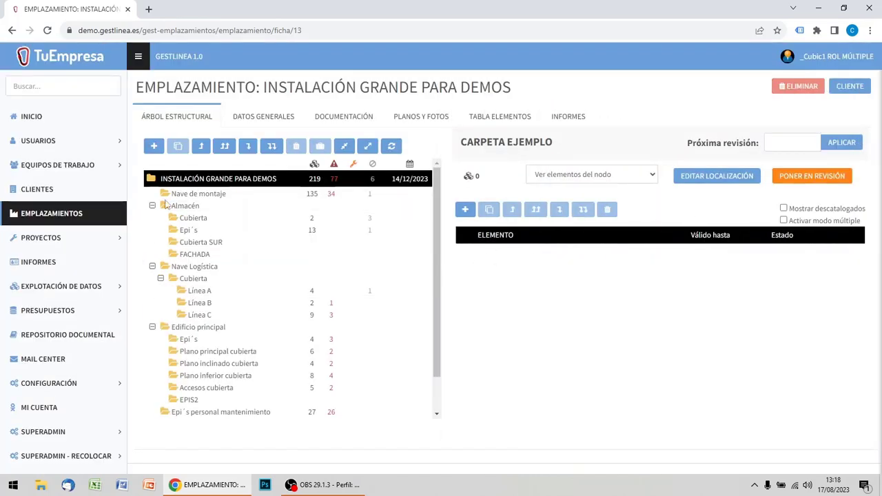
click(344, 146)
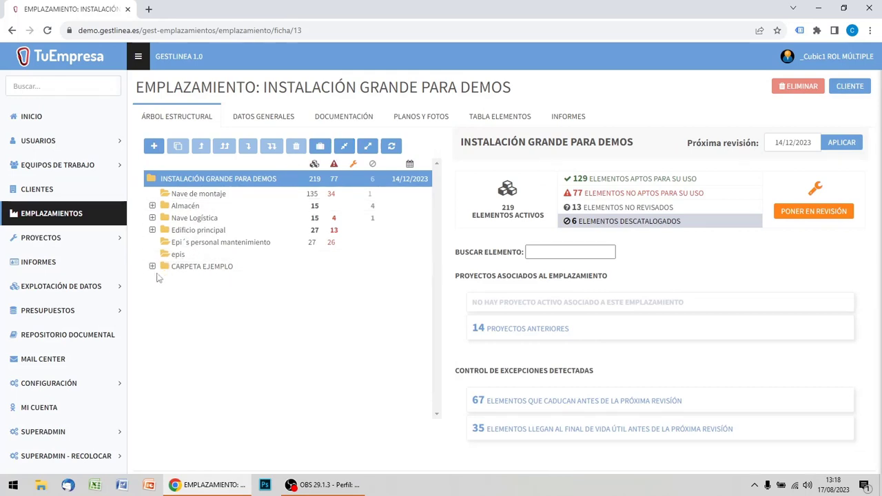
click(154, 268)
click(152, 267)
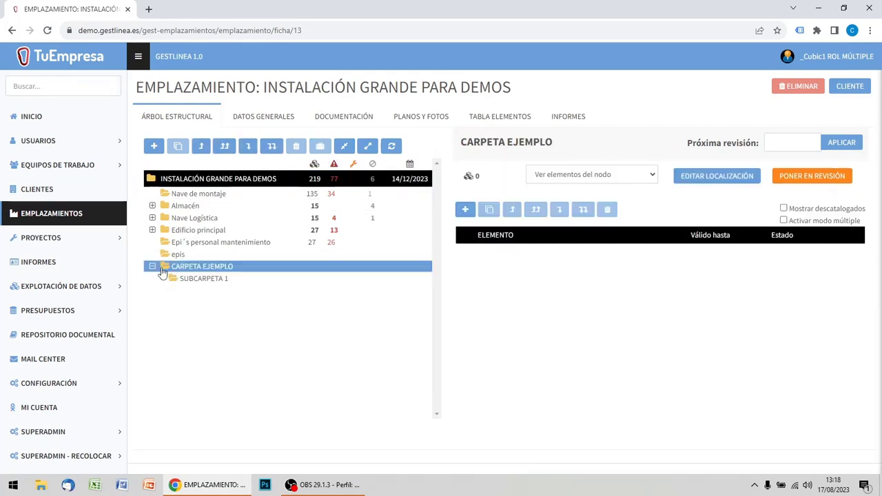
Move SUBCARPETA 1 from CARPETA EJEMPLO into the epis folder, reload the page, and expand epis to check it.
click(196, 284)
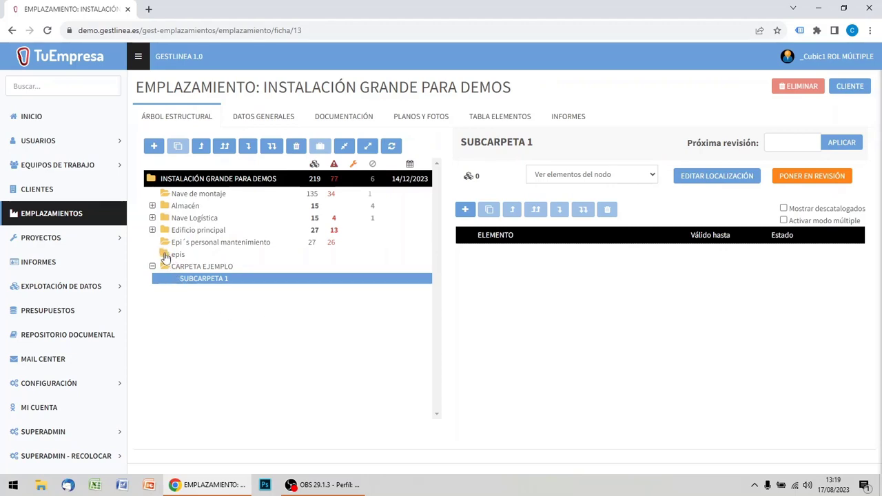
drag(165, 257, 166, 256)
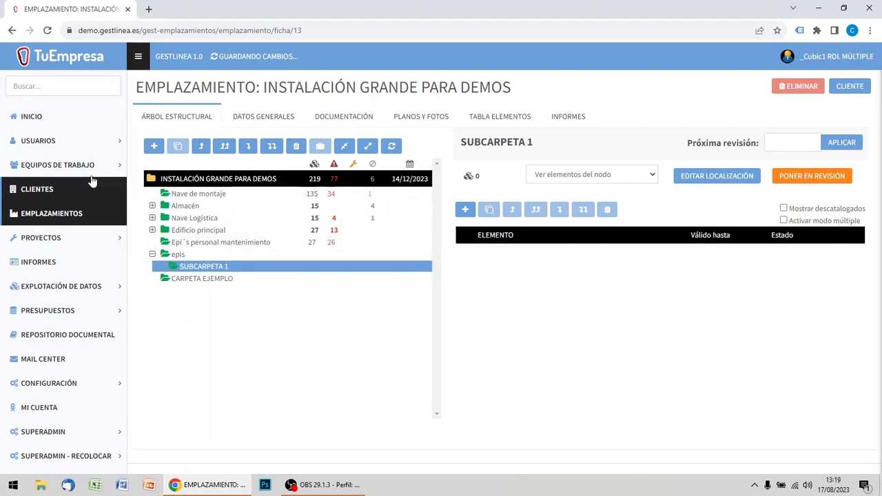
click(47, 30)
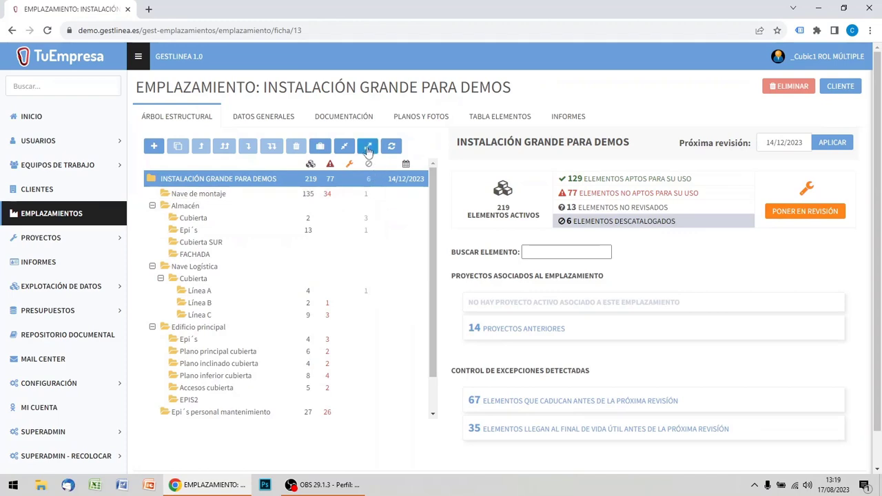
click(344, 146)
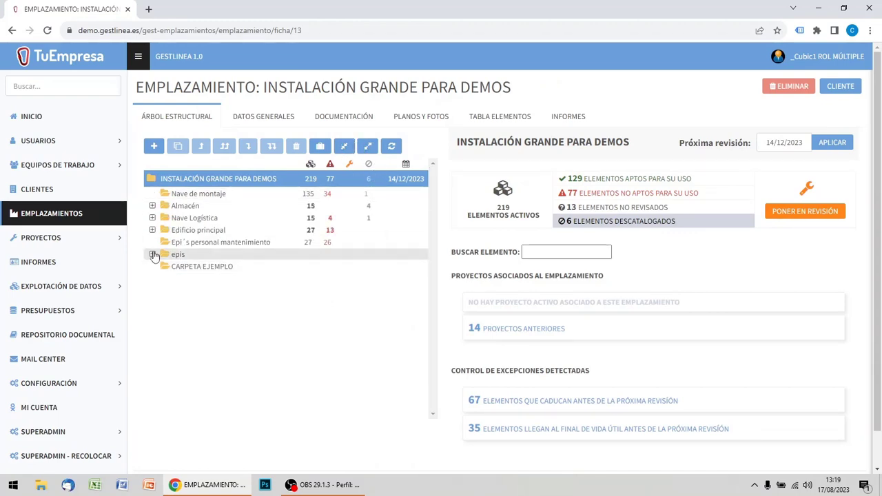
click(154, 255)
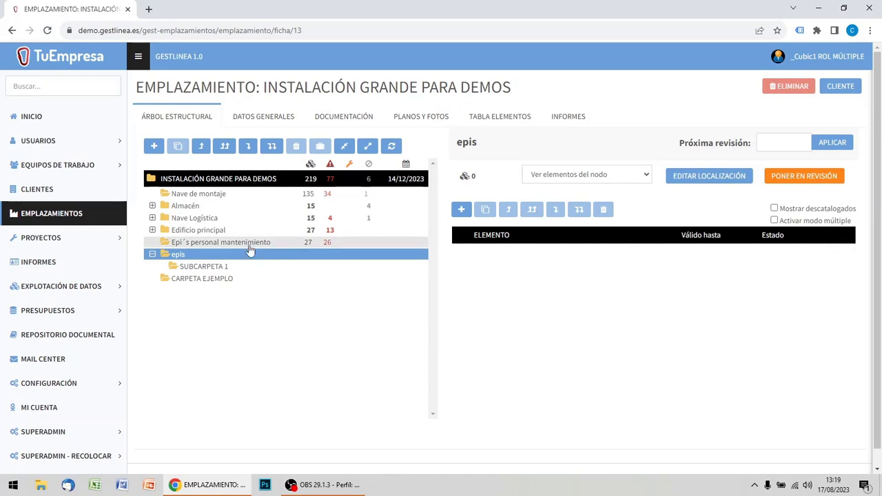
Refresh the structural tree and display the elements of the Nave de montaje folder.
click(296, 180)
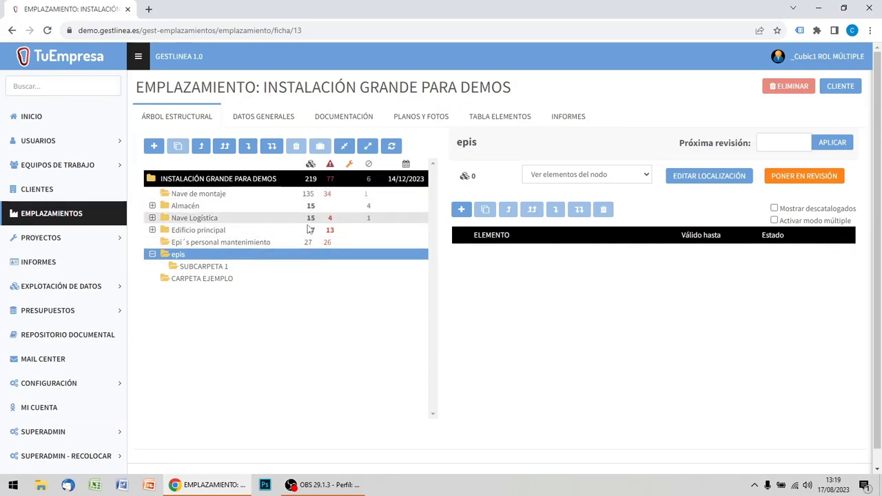
click(392, 147)
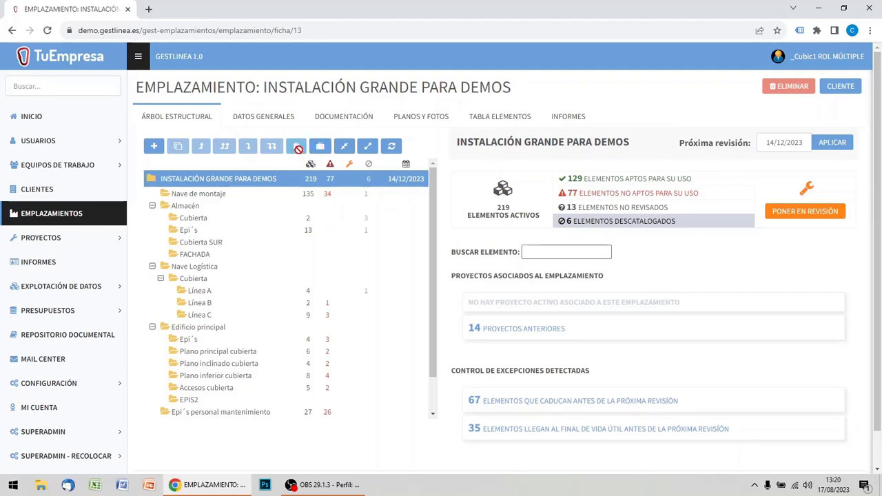
click(202, 195)
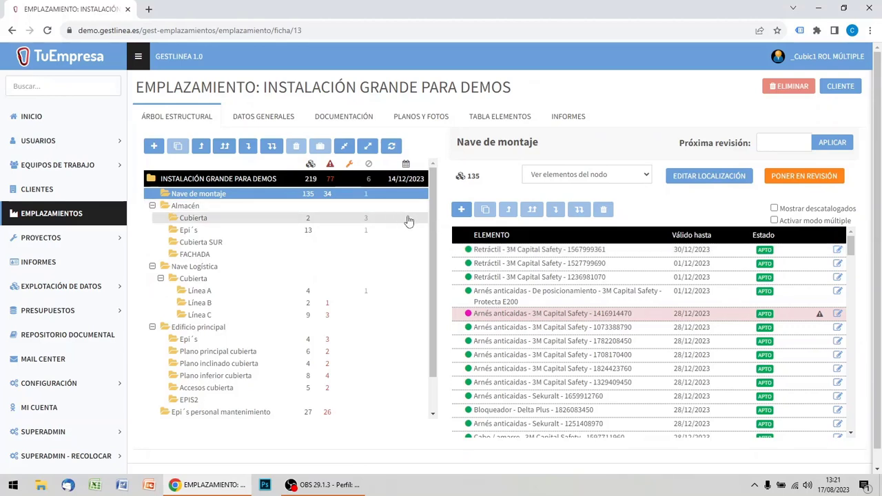
Delete the CARPETA EJEMPLO location from the structural tree and confirm the deletion.
drag(435, 221, 435, 301)
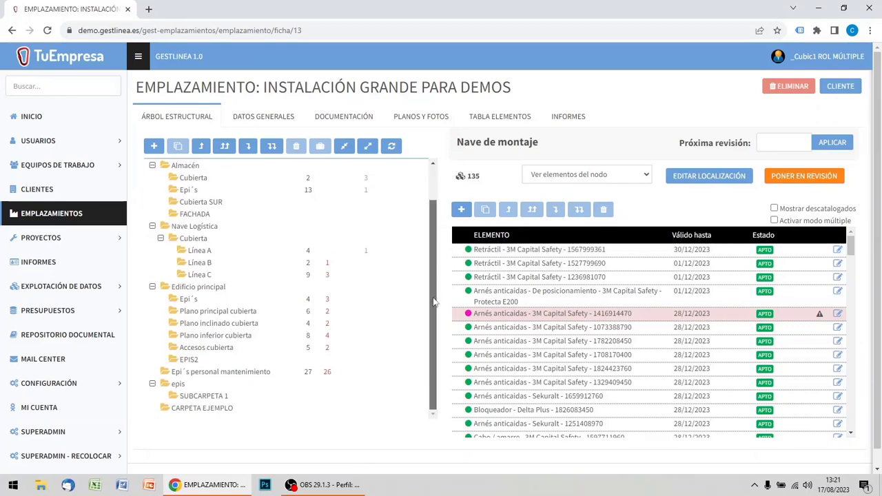
click(205, 409)
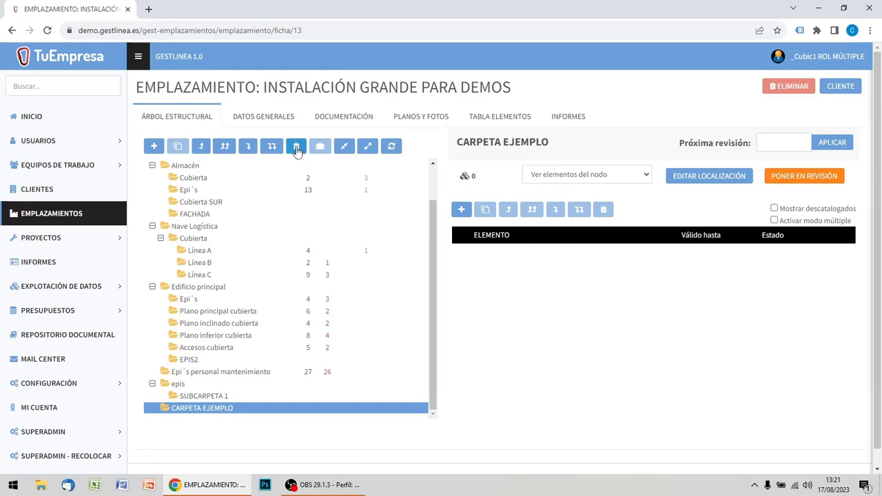
click(296, 148)
click(485, 94)
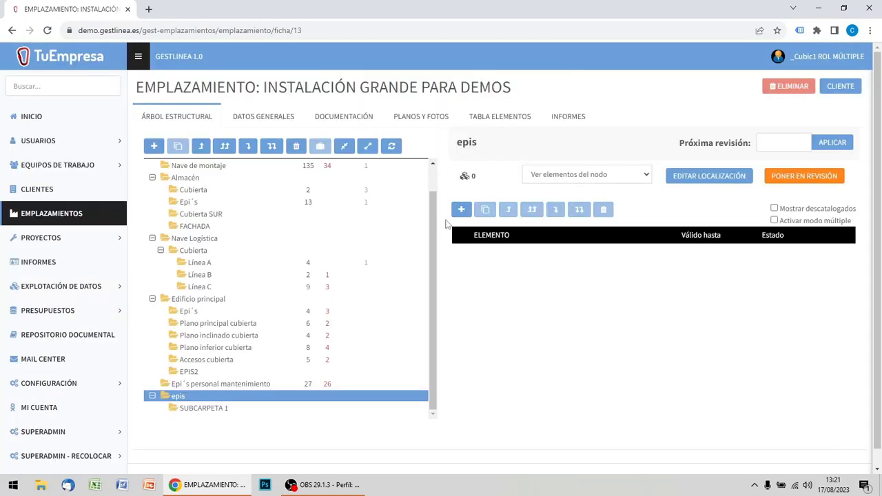
Delete the SUBCARPETA 1 location inside the epis folder and confirm the deletion.
click(205, 409)
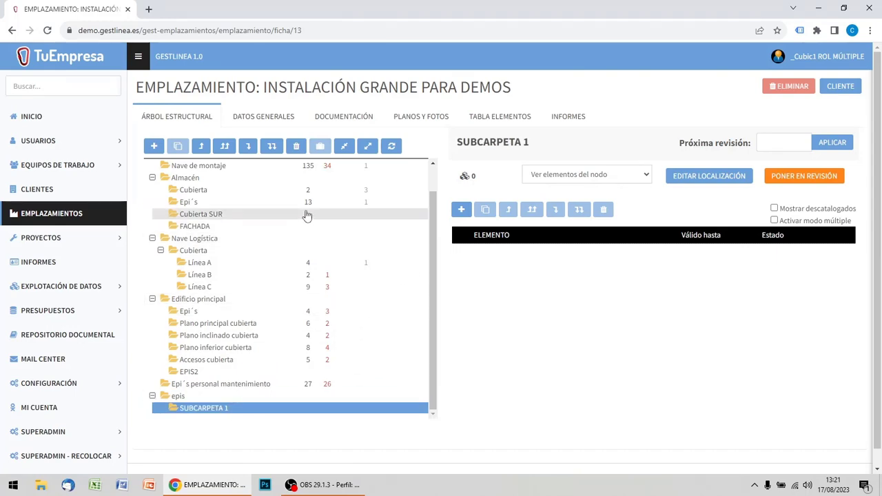
click(296, 150)
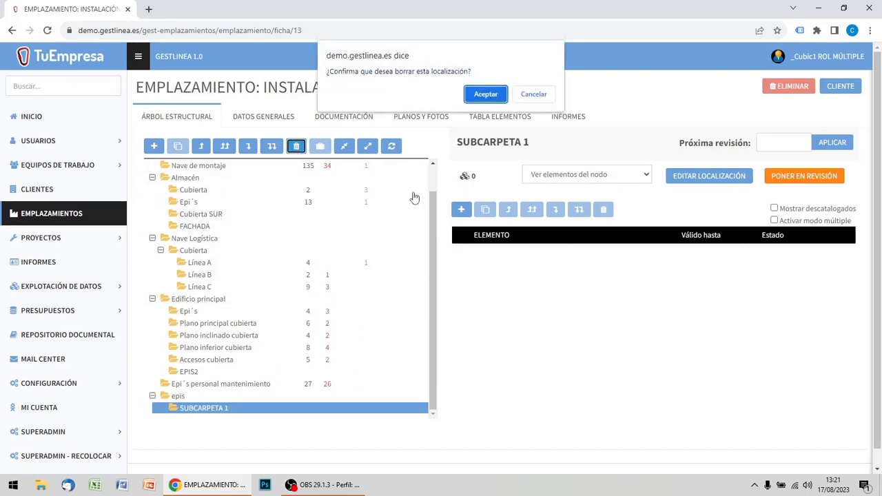
click(488, 94)
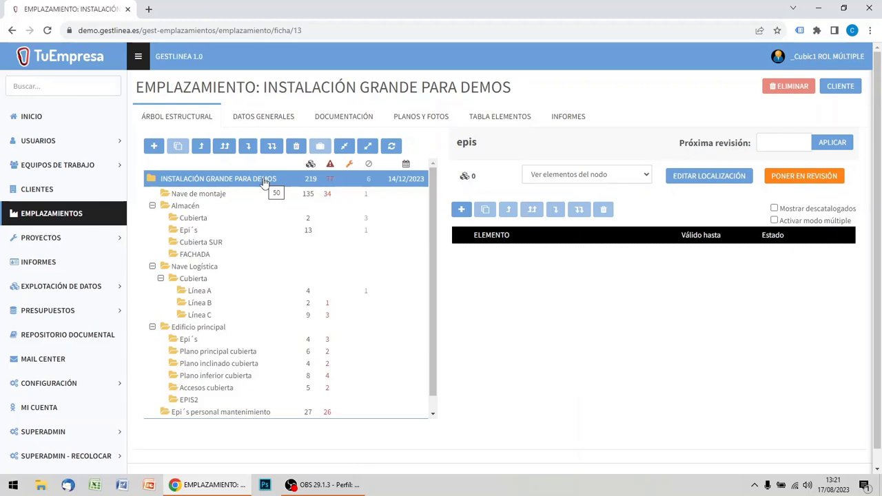
Open the tool for integrating INSTALACIÓN GRANDE PARA DEMOS into another site and choose SEDE CENTRAL MADRID as the destination.
click(201, 181)
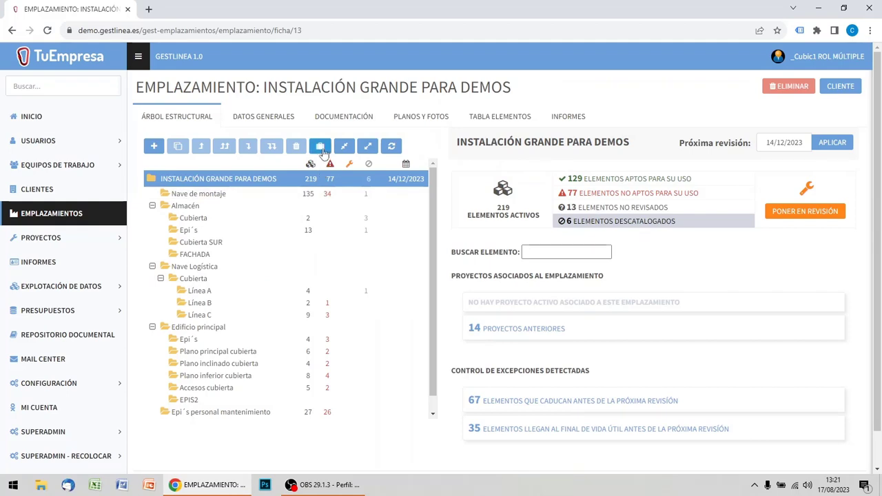
click(320, 148)
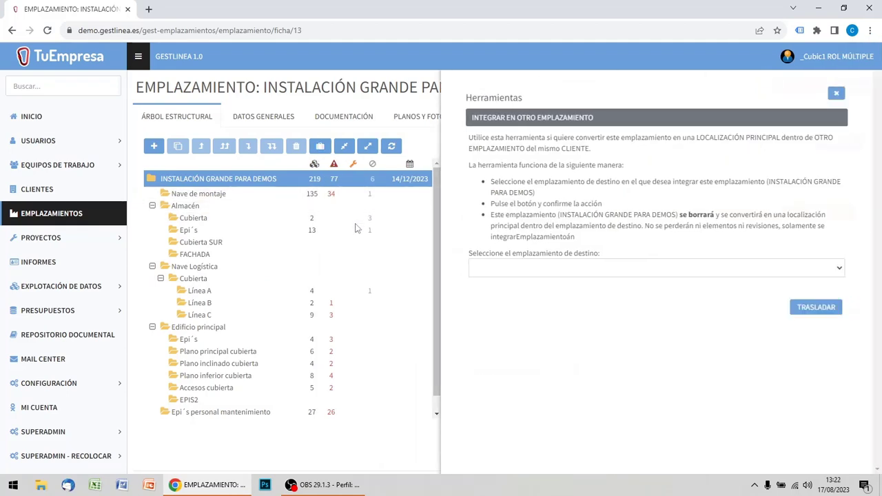
drag(598, 122, 469, 121)
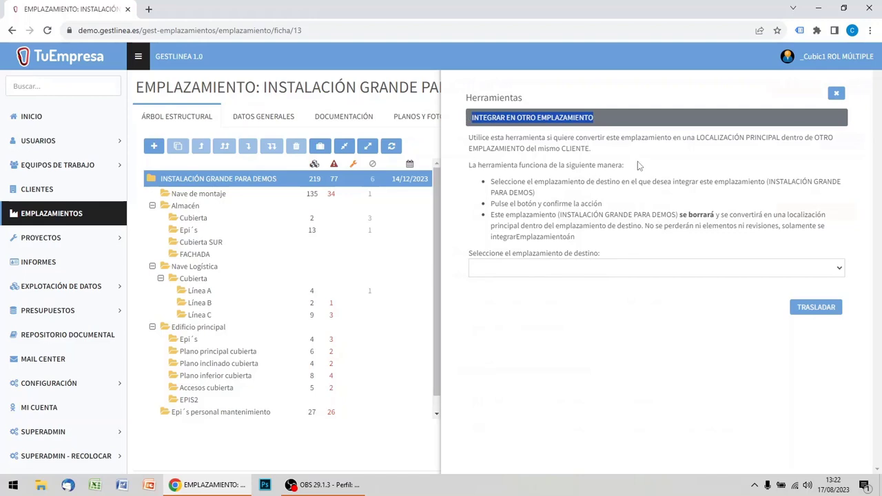
click(602, 271)
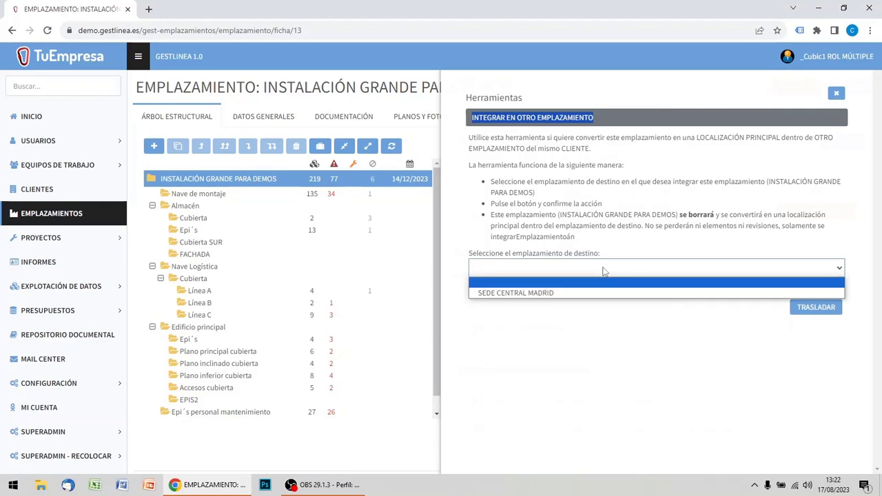
click(545, 293)
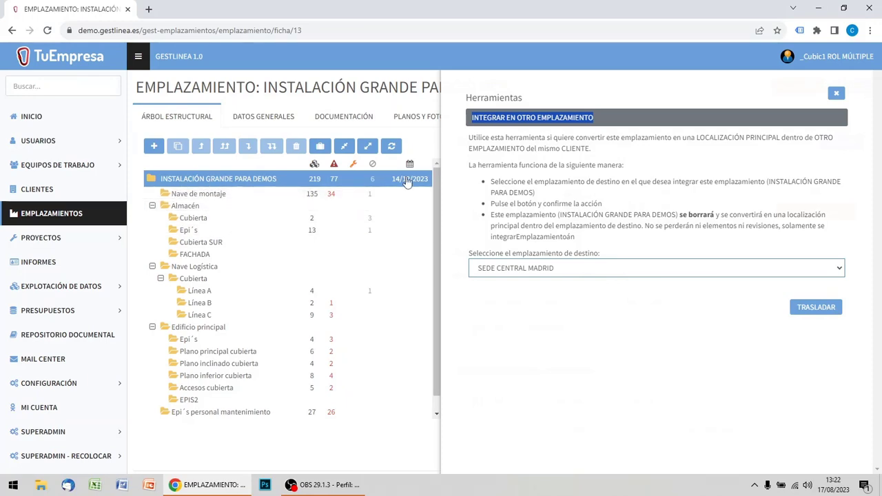
Collapse the whole structural tree and clear the next revision date of the INSTALACIÓN GRANDE PARA DEMOS root.
click(344, 148)
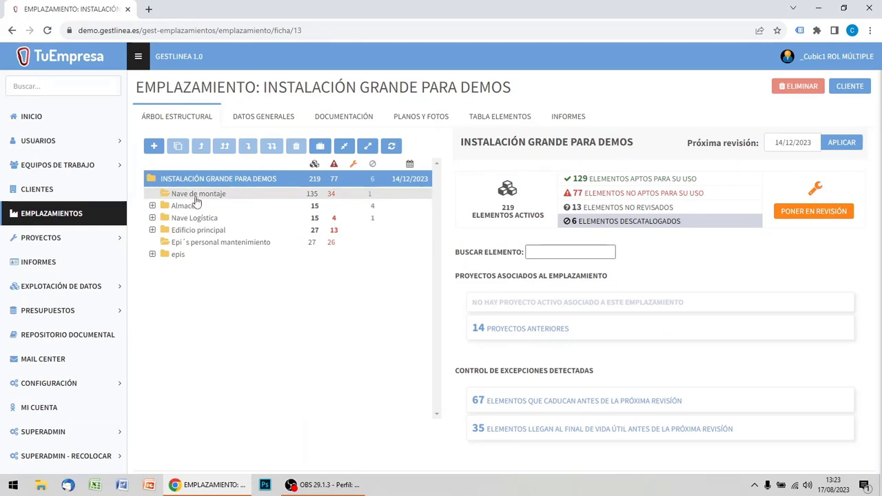
double_click(790, 142)
key(ctrl+a)
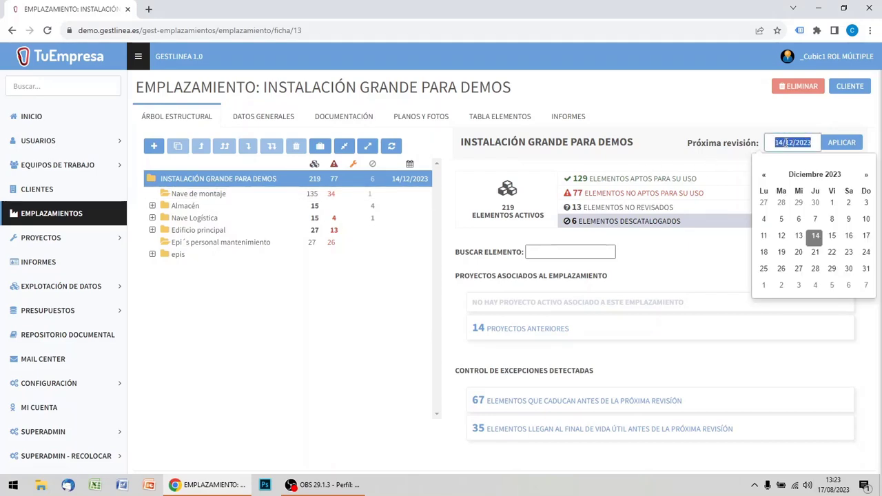
key(BackSpace)
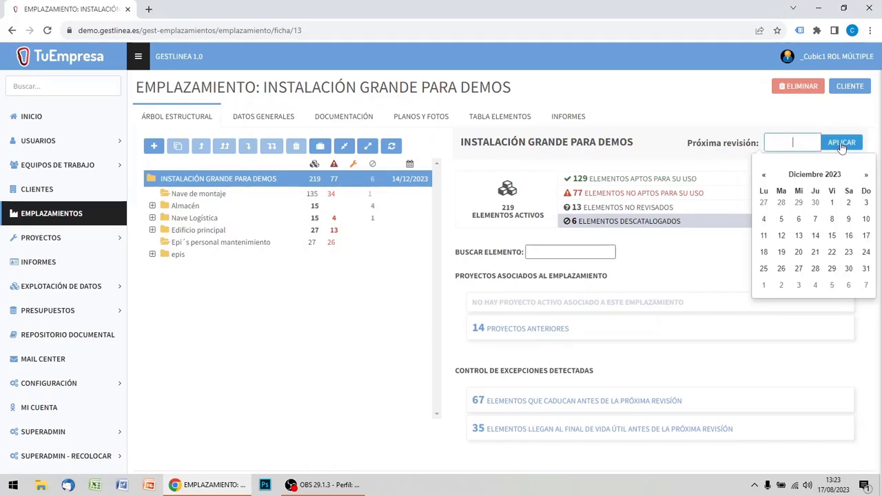
click(837, 148)
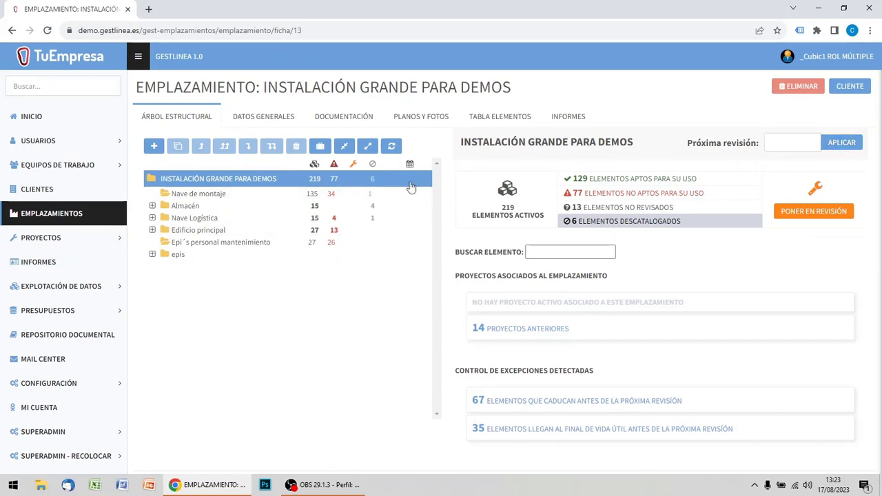
Set the next revision date of the Nave de montaje folder to 21/12/2023 and apply it.
click(221, 199)
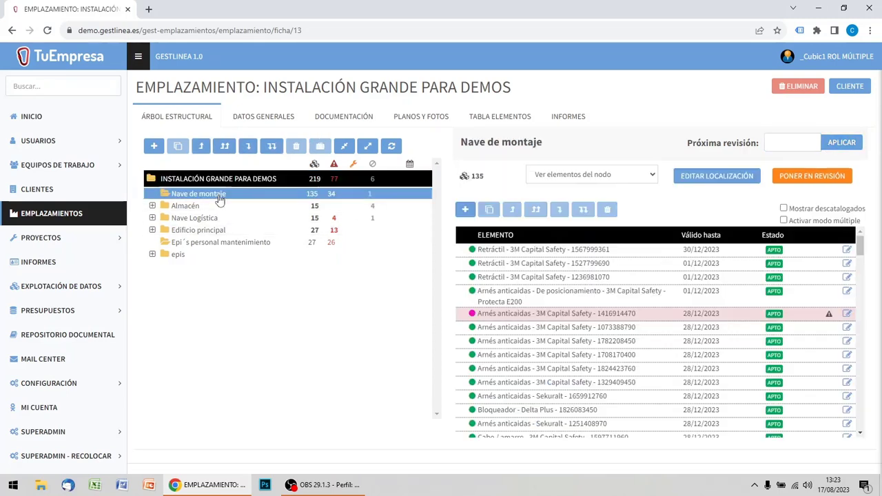
click(777, 140)
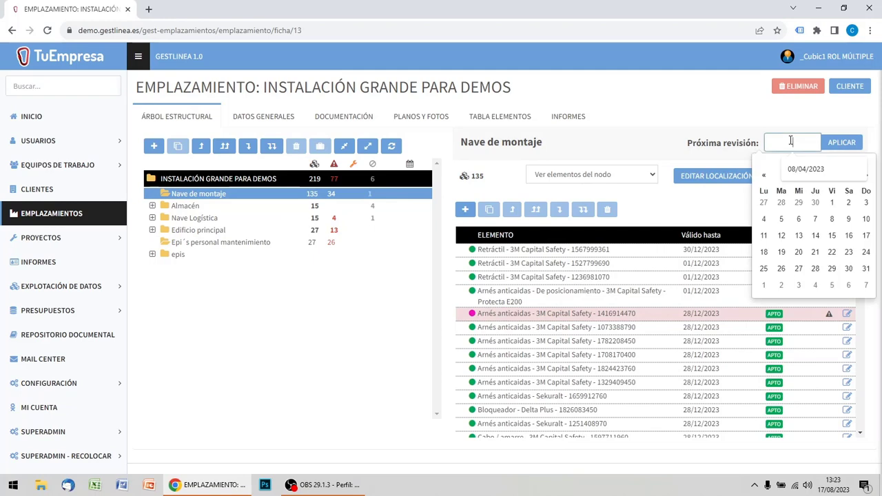
click(815, 252)
click(841, 142)
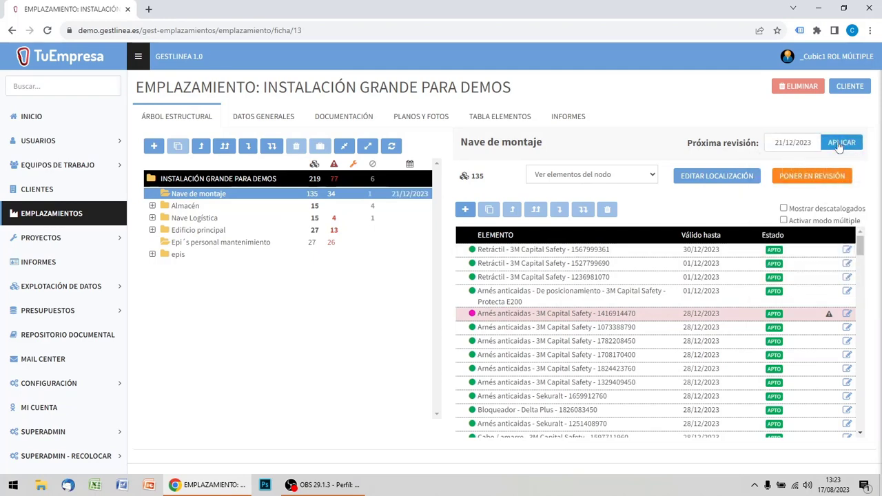
Set the next revision date of the Almacén folder to 27/12/2023 and apply it.
click(186, 206)
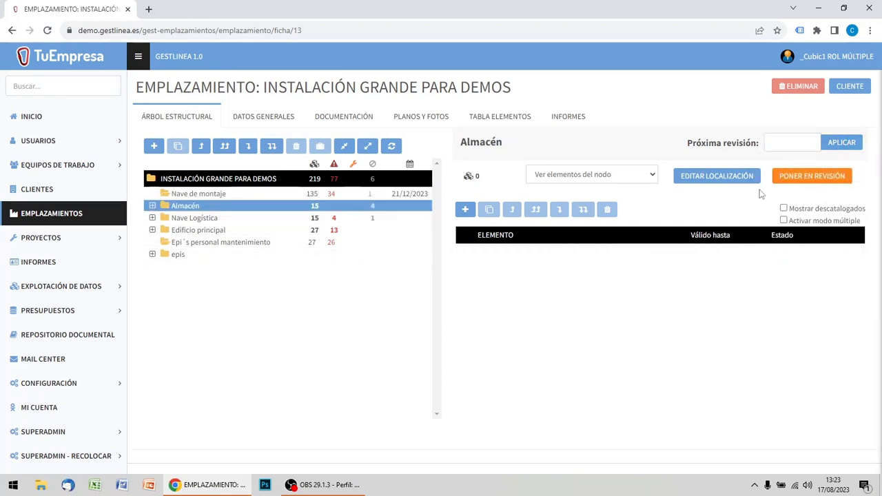
click(785, 143)
click(796, 269)
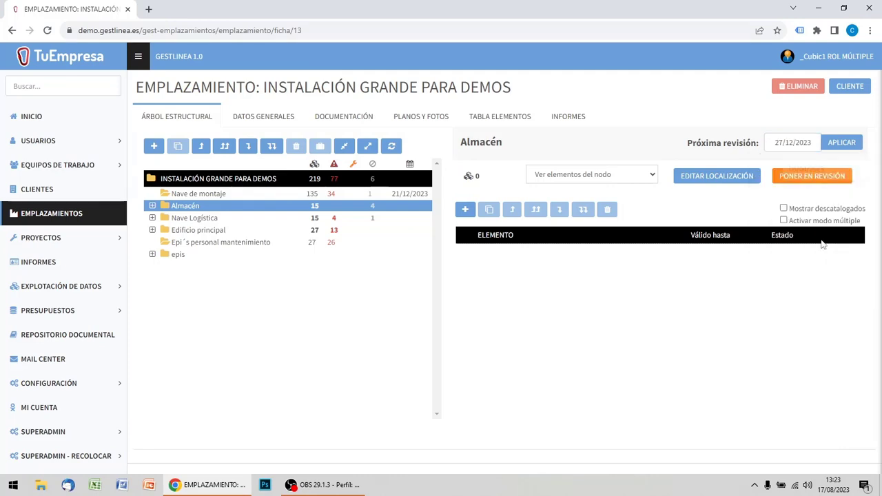
click(847, 149)
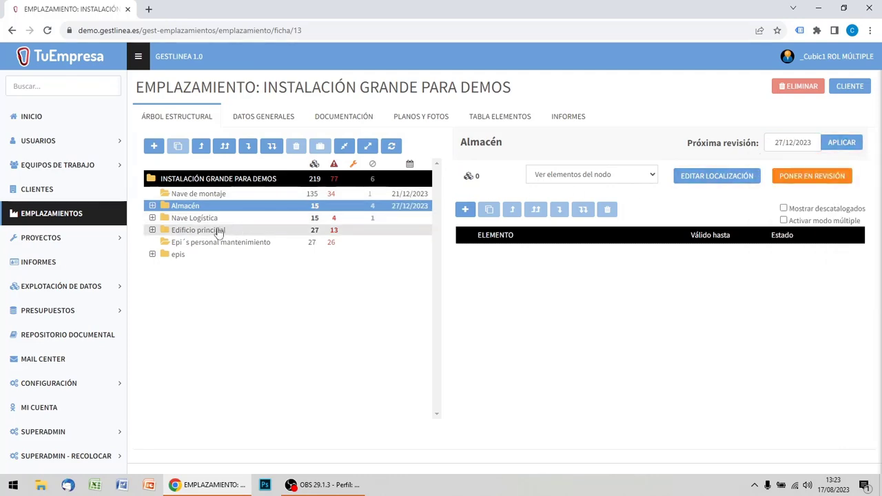
Set the next revision date of the Nave Logística folder to 21/12/2023 and apply it.
click(192, 218)
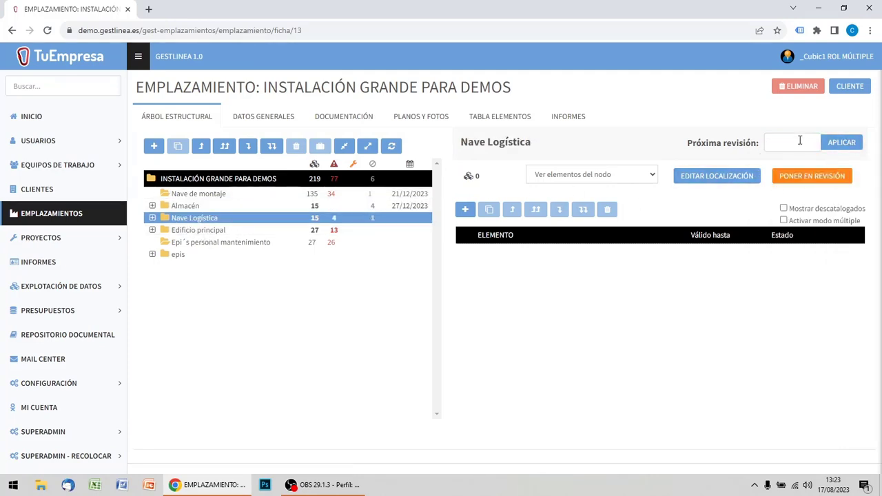
click(799, 142)
click(815, 252)
click(841, 143)
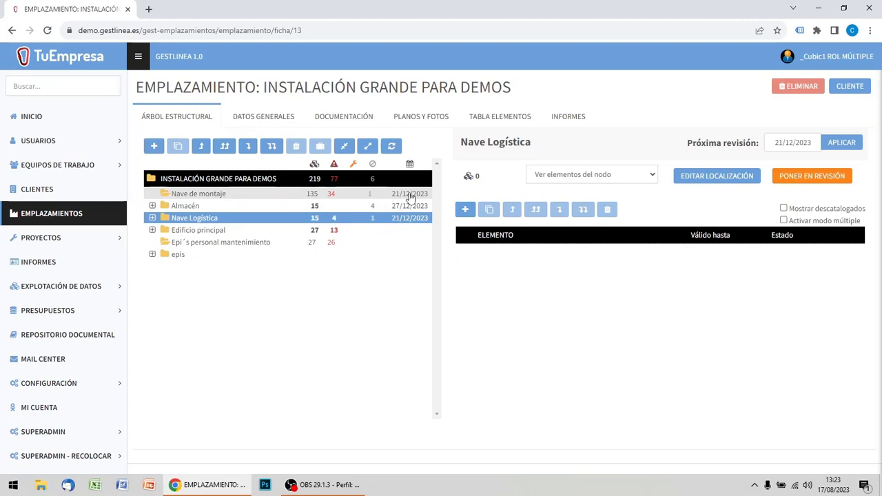
Remove the next revision date from the Nave de montaje folder and apply the empty value.
click(410, 196)
double_click(788, 142)
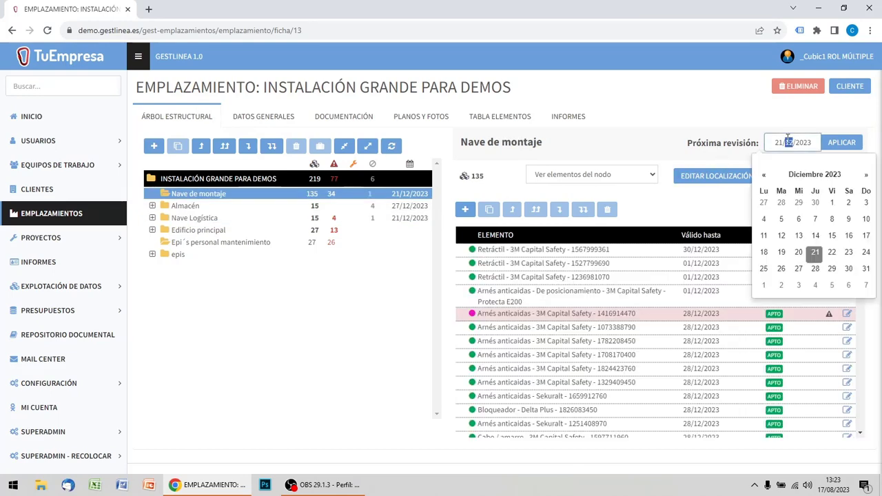
key(BackSpace)
triple_click(802, 143)
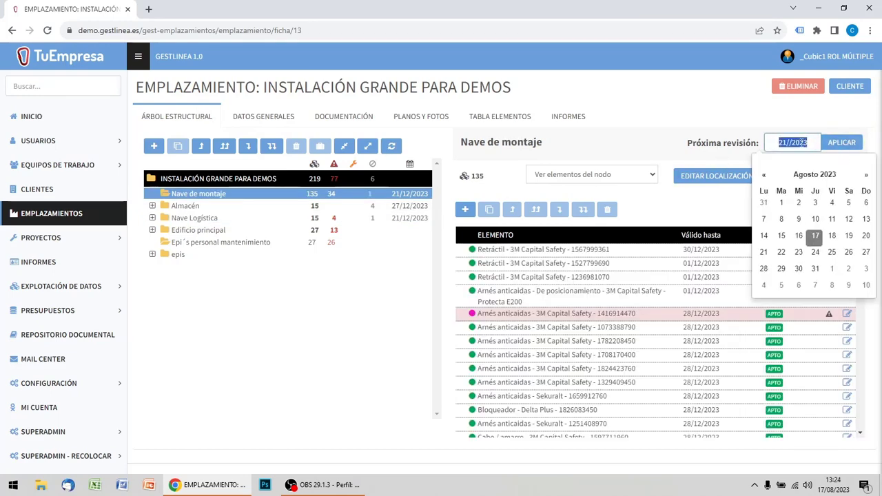
key(BackSpace)
click(839, 146)
Remove the next revision date from the Almacén folder and apply the empty value.
triple_click(420, 208)
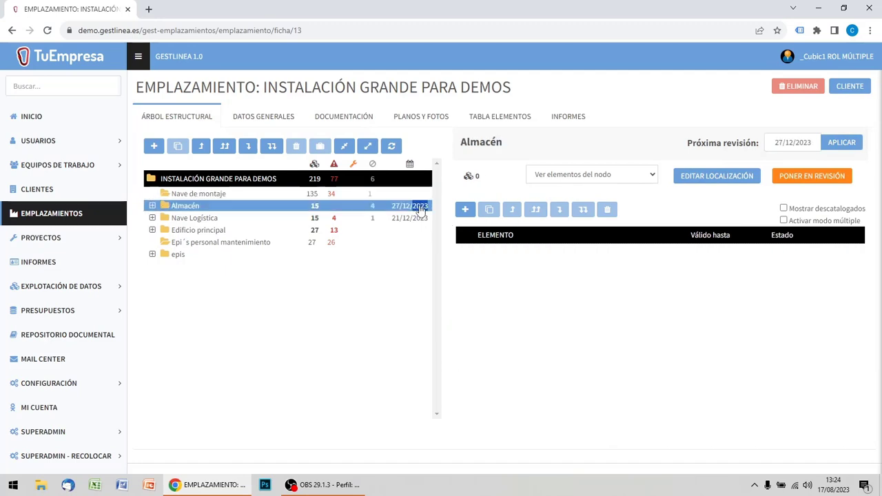
triple_click(808, 142)
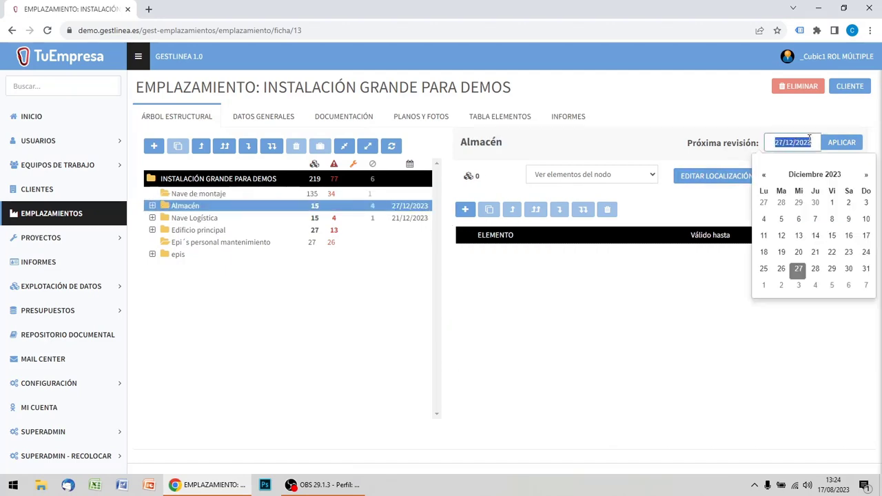
key(BackSpace)
click(842, 143)
Remove the next revision date from the Nave Logística folder and apply the empty value.
click(417, 220)
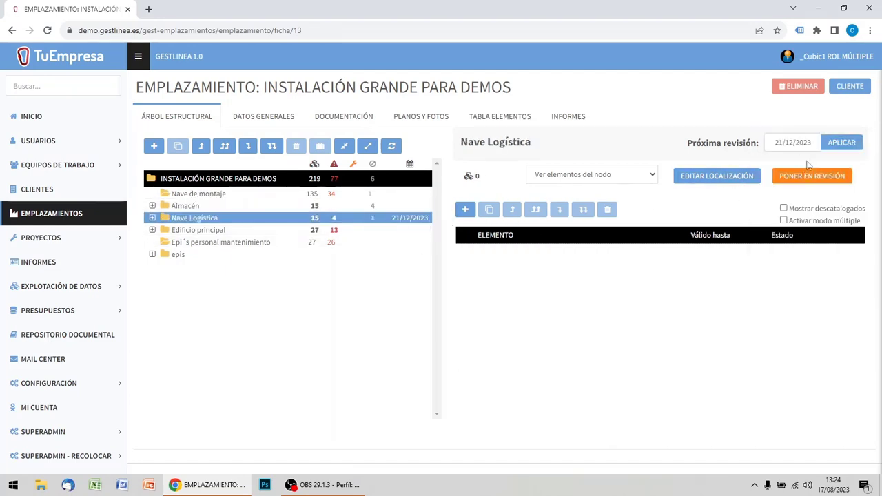
click(798, 143)
triple_click(799, 144)
key(BackSpace)
click(842, 142)
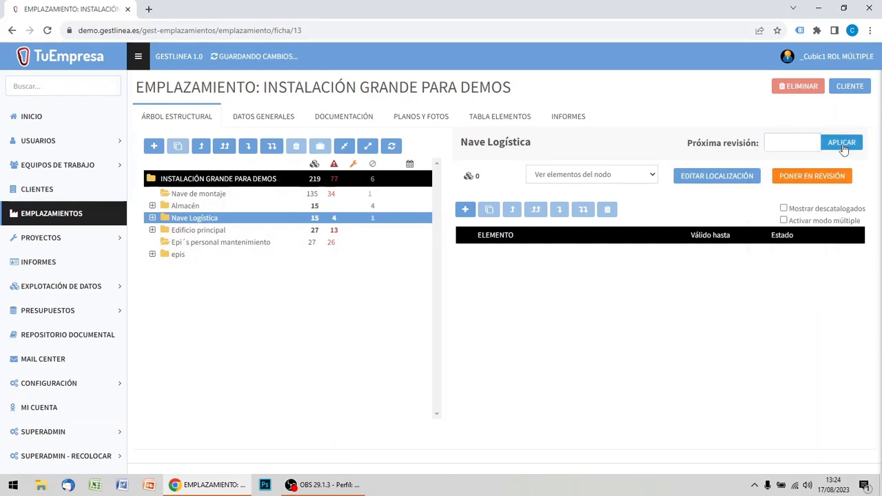
Set the next revision date of the INSTALACIÓN GRANDE PARA DEMOS root to 08/04/2024 and apply it.
click(404, 181)
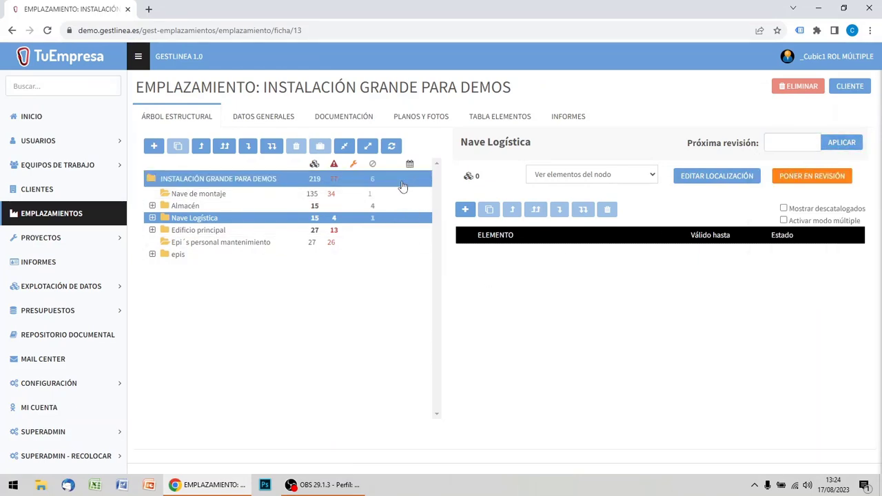
click(794, 142)
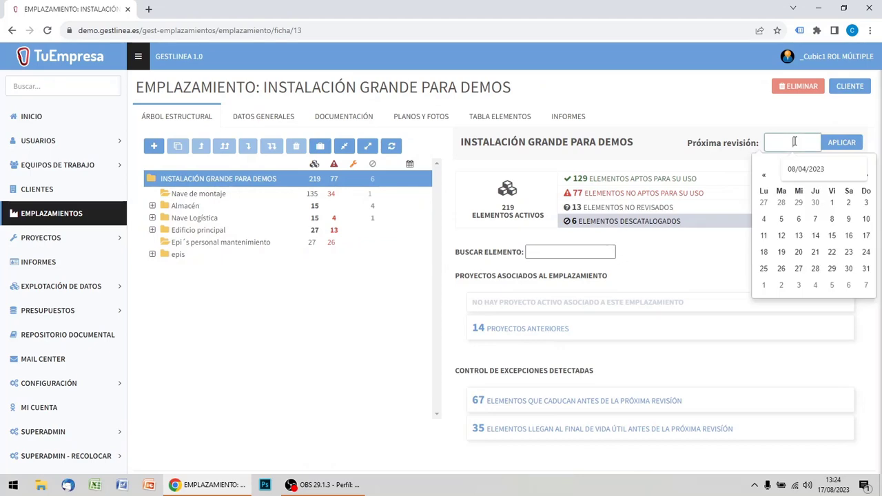
click(799, 173)
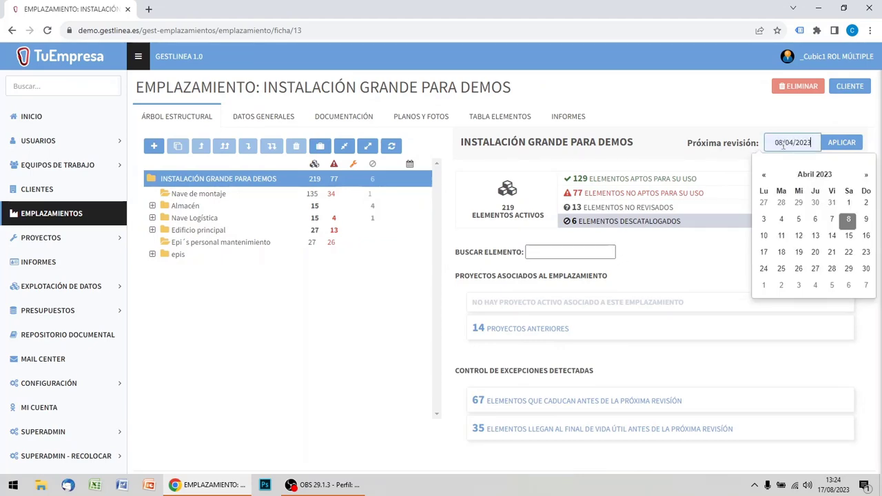
drag(808, 142, 818, 141)
text(4)
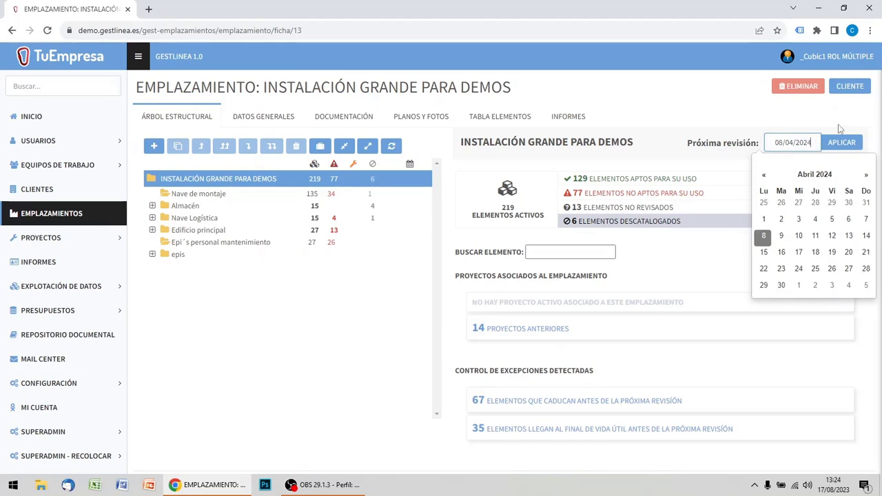
click(845, 145)
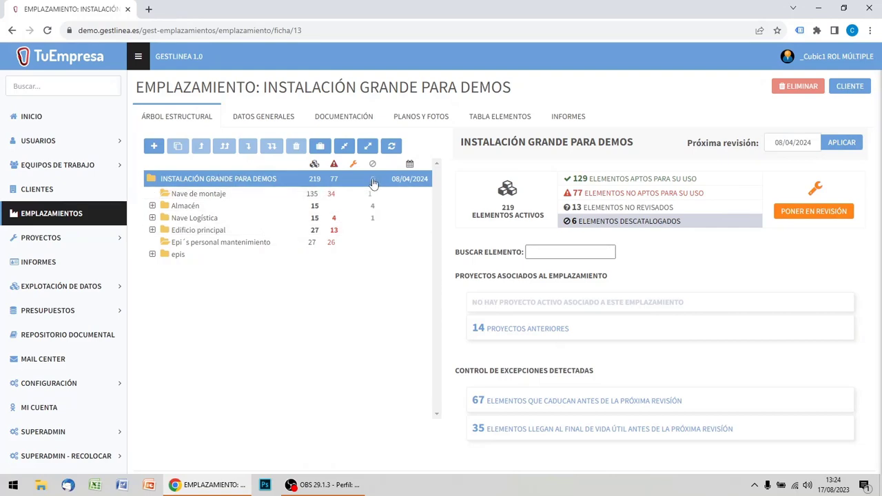
mouse_move(373, 182)
click(605, 250)
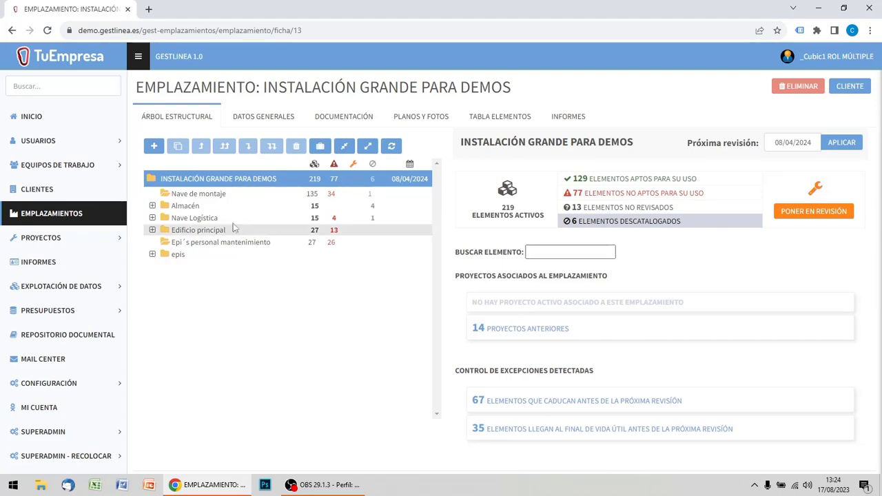
click(194, 196)
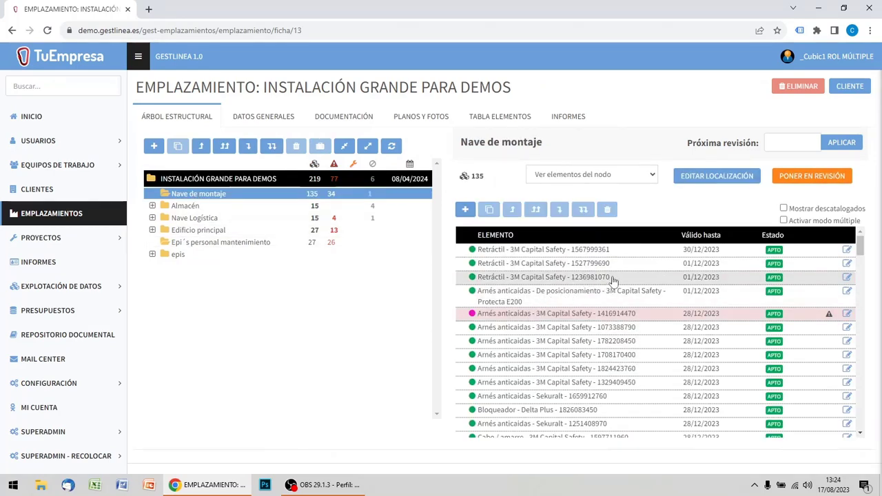
click(847, 277)
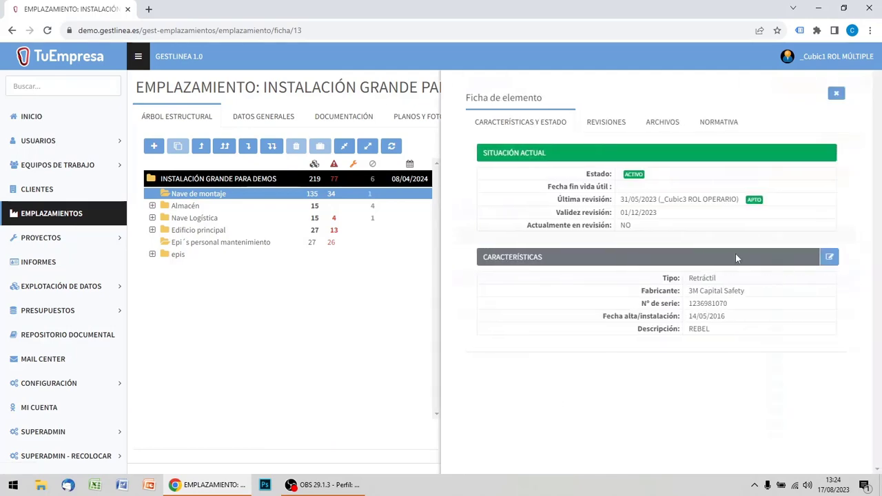
drag(737, 305, 684, 305)
key(ctrl+c)
click(836, 93)
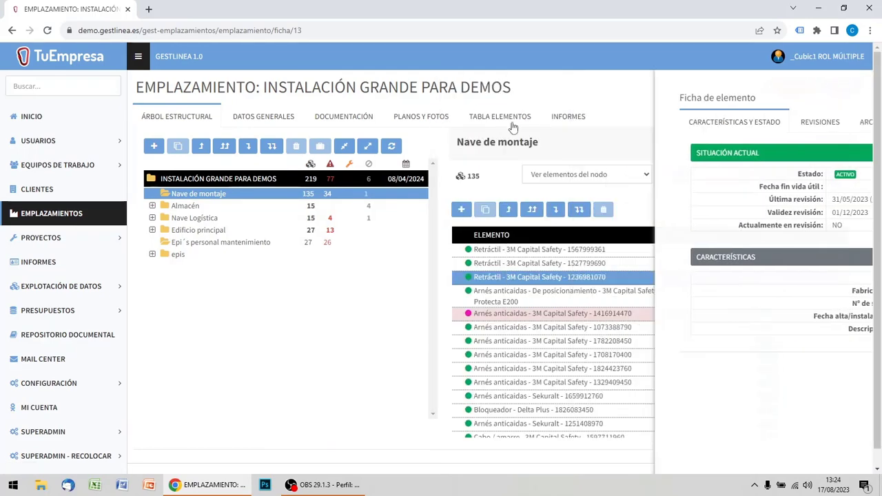
click(242, 183)
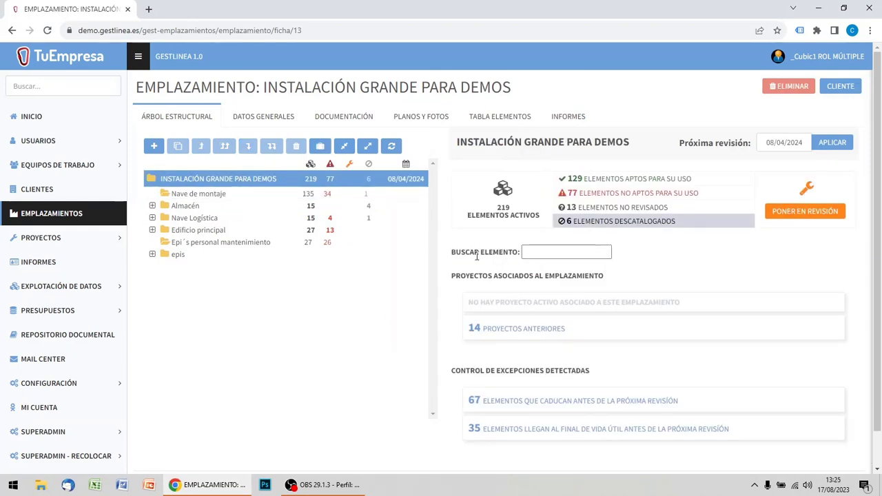
click(537, 252)
key(ctrl+v)
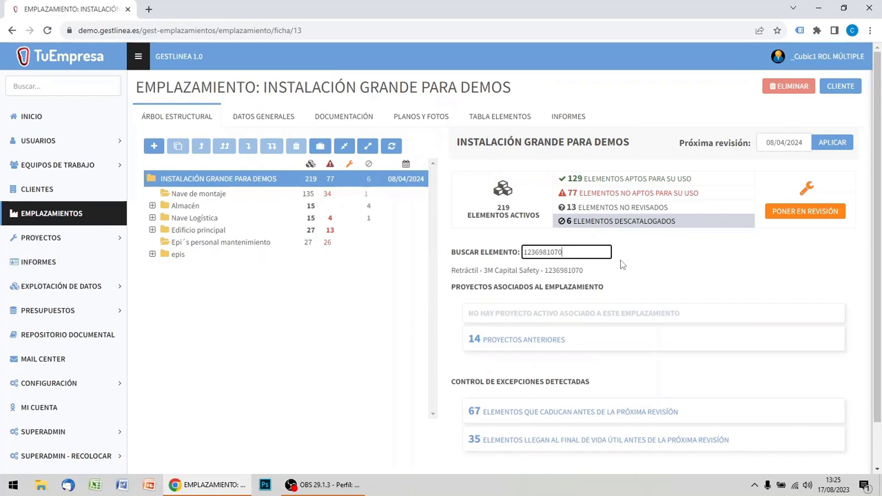
key(BackSpace)
key(BackSpace)
key(BackSpace)
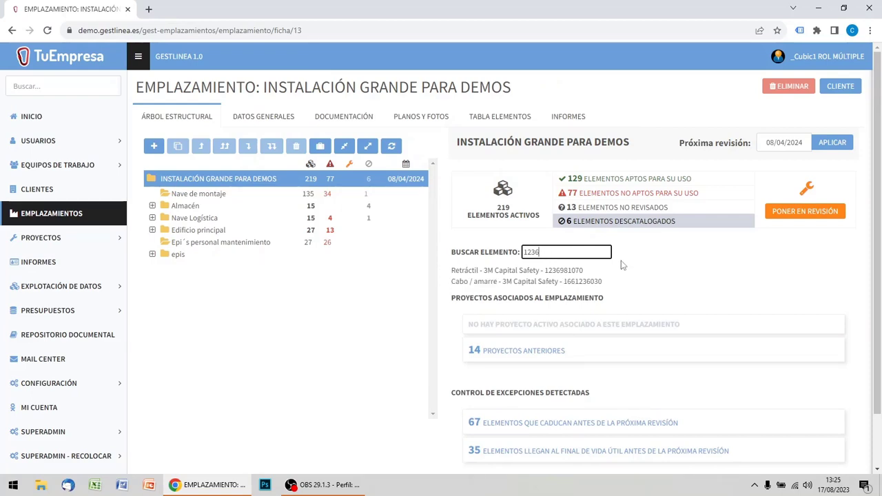
click(578, 275)
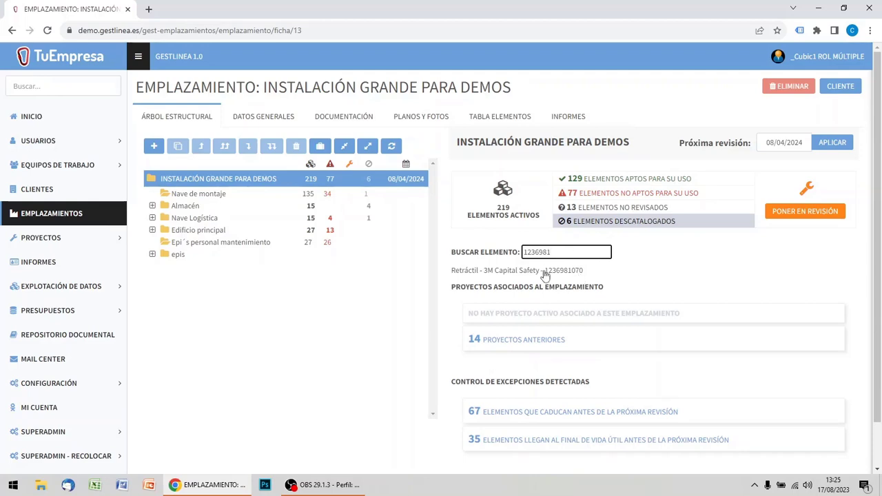
click(545, 275)
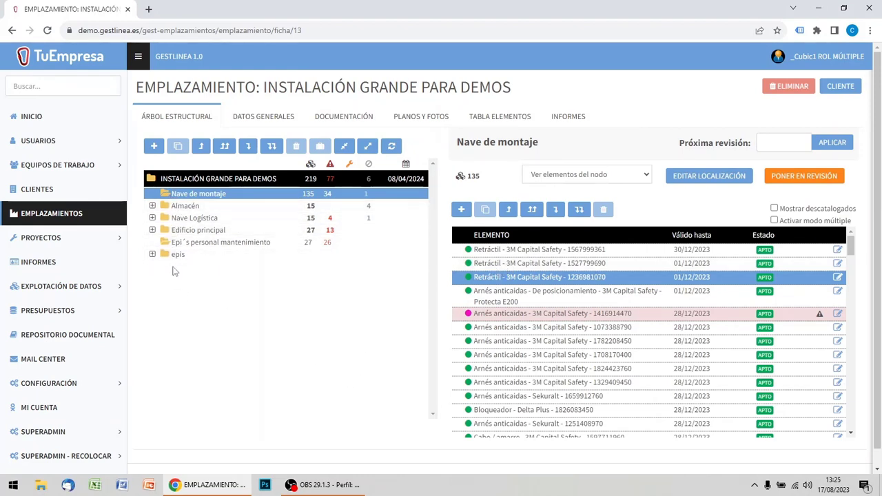
click(234, 181)
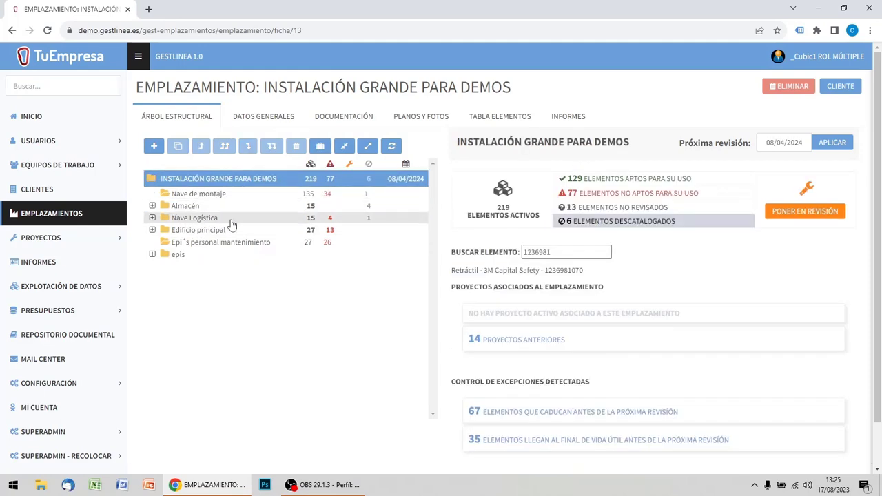
scroll(695, 254, down, 1)
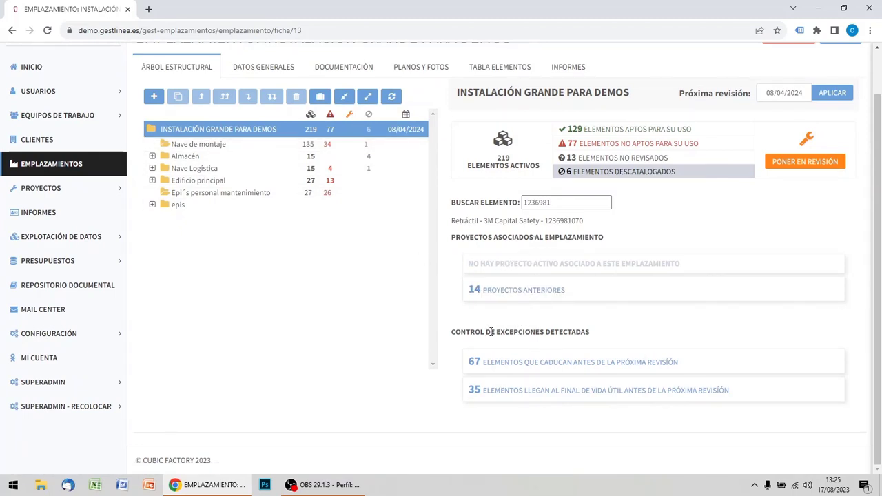
scroll(324, 238, up, 1)
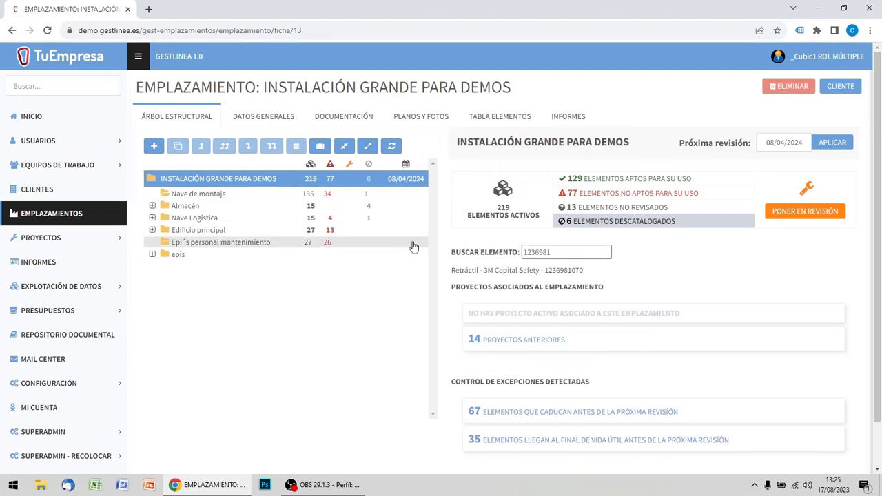
scroll(412, 252, down, 1)
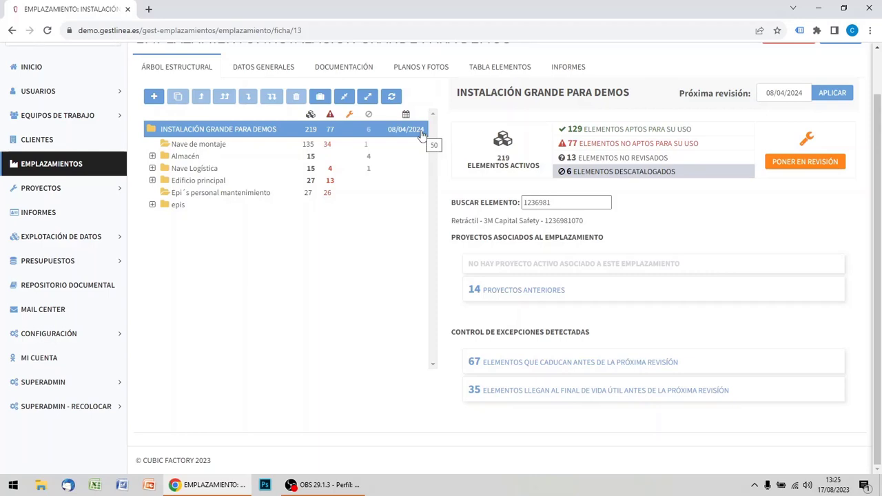
click(517, 395)
scroll(623, 178, down, 3)
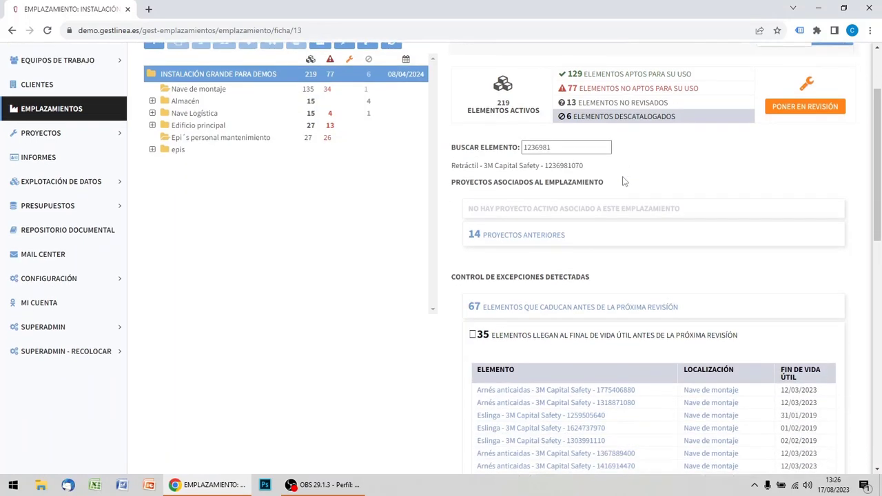
scroll(629, 182, down, 3)
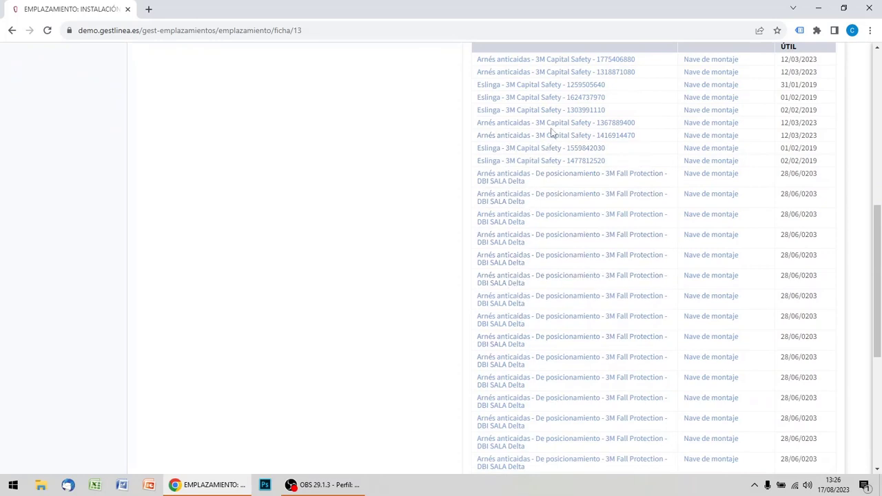
click(552, 136)
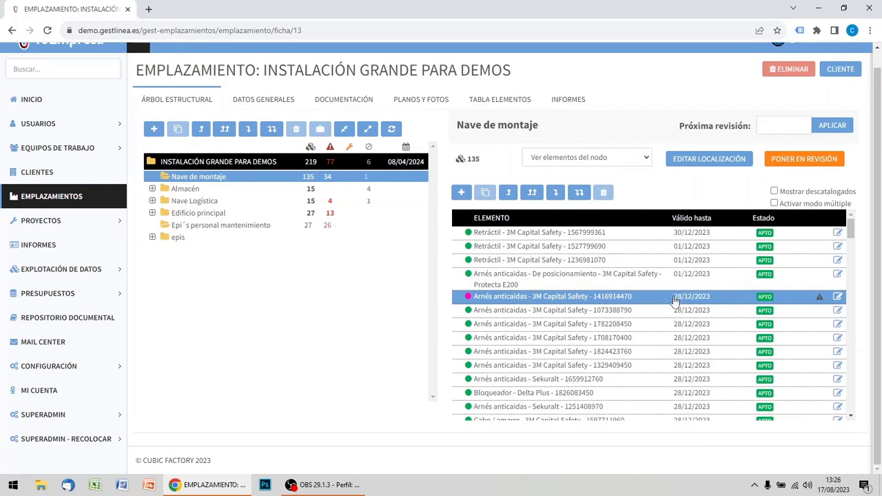
mouse_move(819, 303)
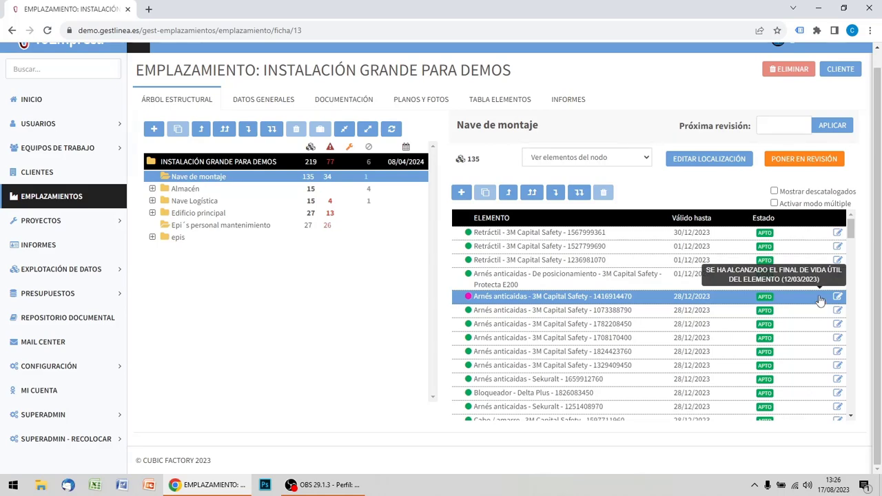
Return to the site root summary and collapse the list of elements reaching end of life.
click(218, 162)
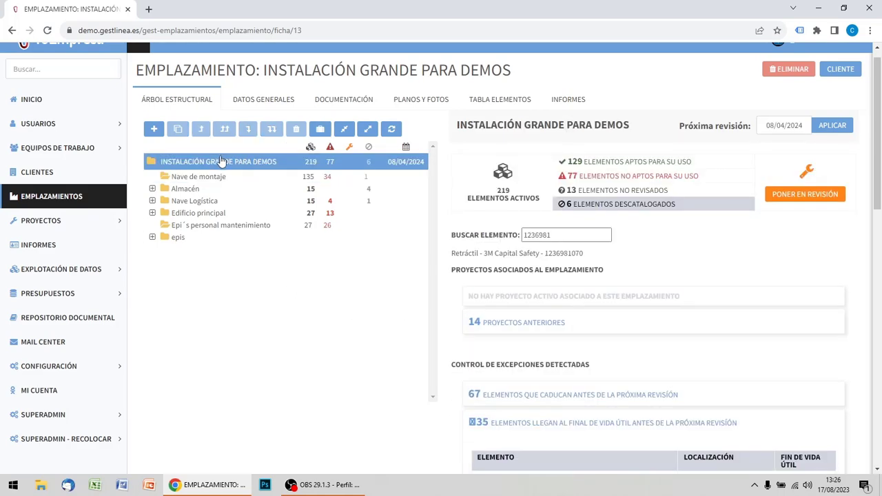
scroll(601, 193, down, 5)
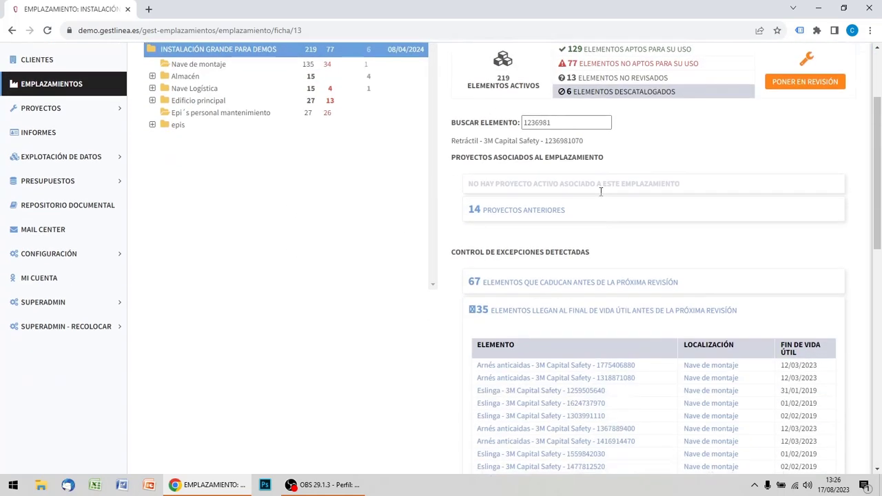
scroll(602, 193, up, 3)
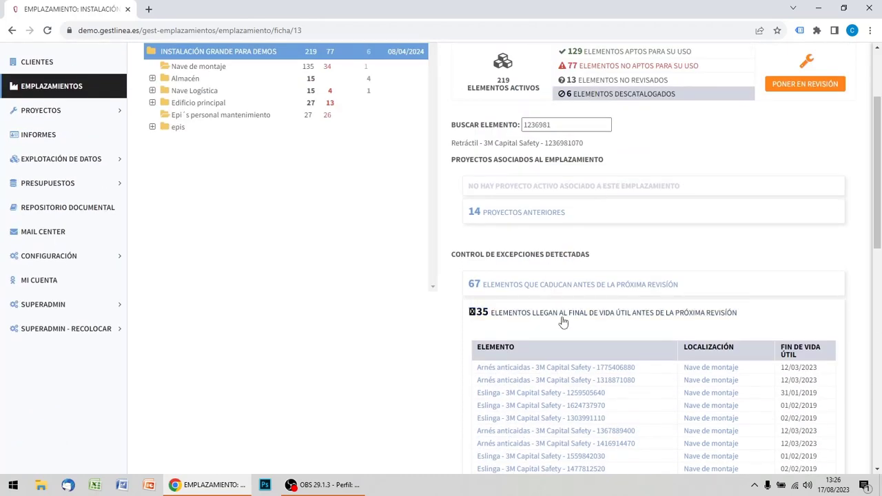
scroll(527, 234, up, 3)
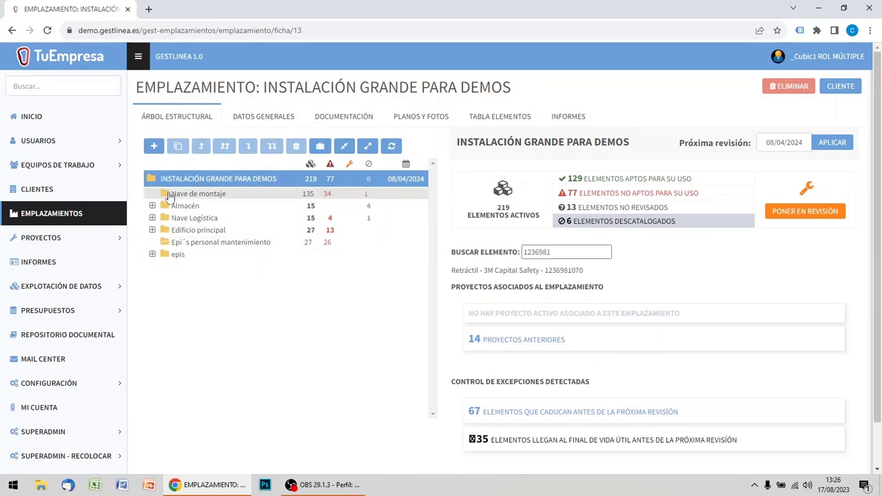
Show the elements of Nave de montaje and review their validity dates, statuses and warnings down to the end of the list.
click(199, 195)
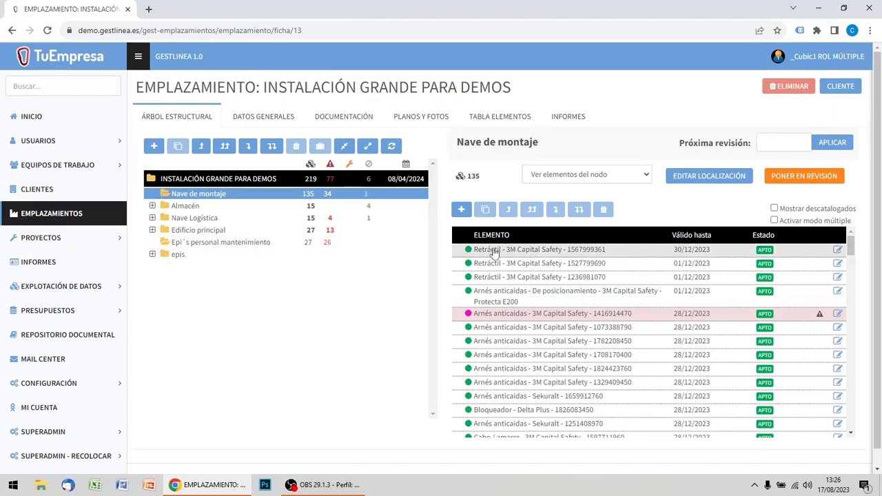
mouse_move(851, 246)
mouse_down()
mouse_move(851, 429)
mouse_move(857, 236)
mouse_up()
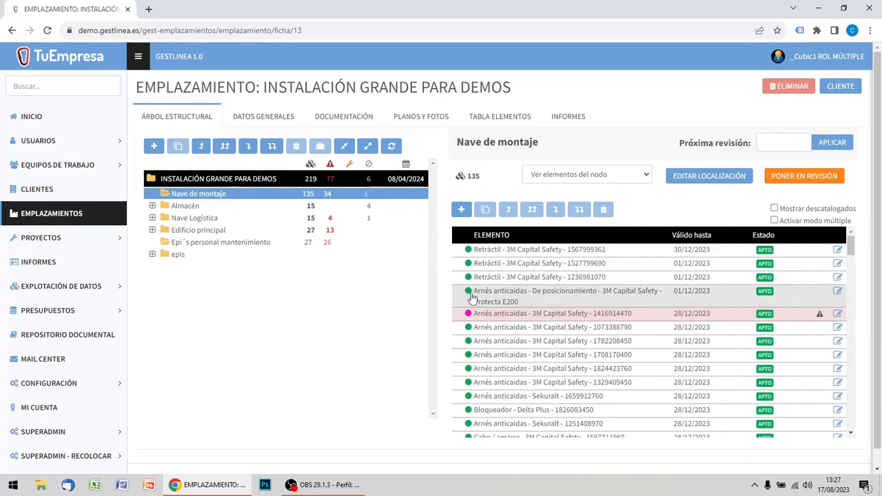
mouse_move(472, 297)
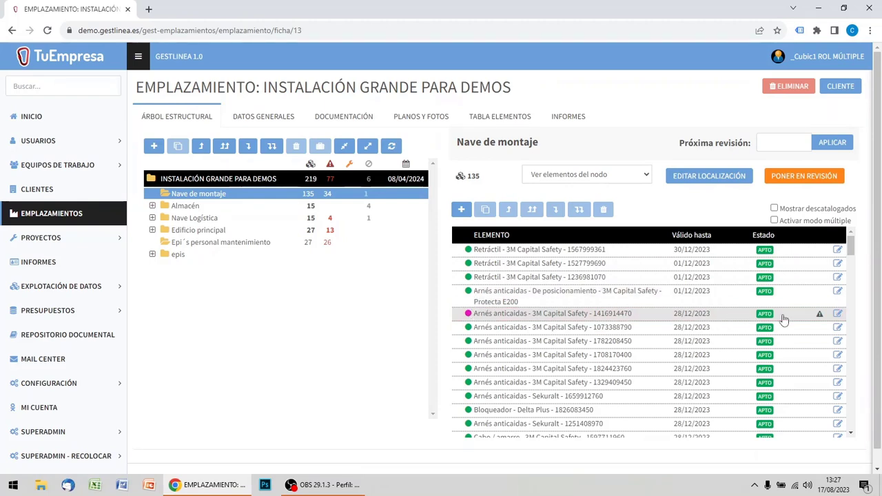
mouse_move(820, 315)
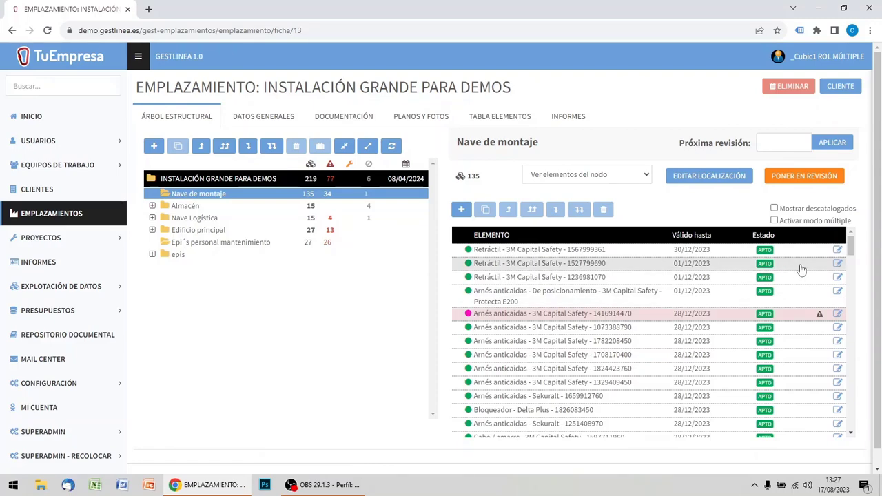
drag(852, 250, 860, 442)
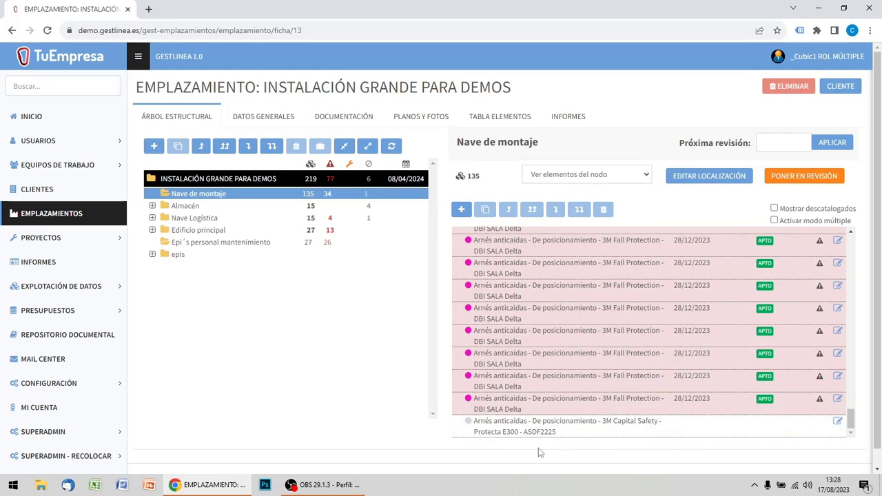
Expand Nave Logística and its Cubierta subfolder, and show the elements of Línea C.
click(193, 219)
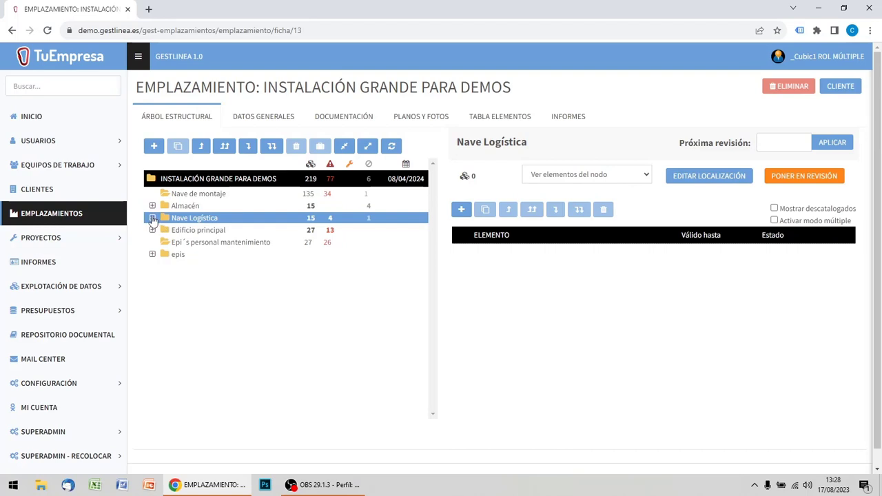
click(153, 218)
click(190, 231)
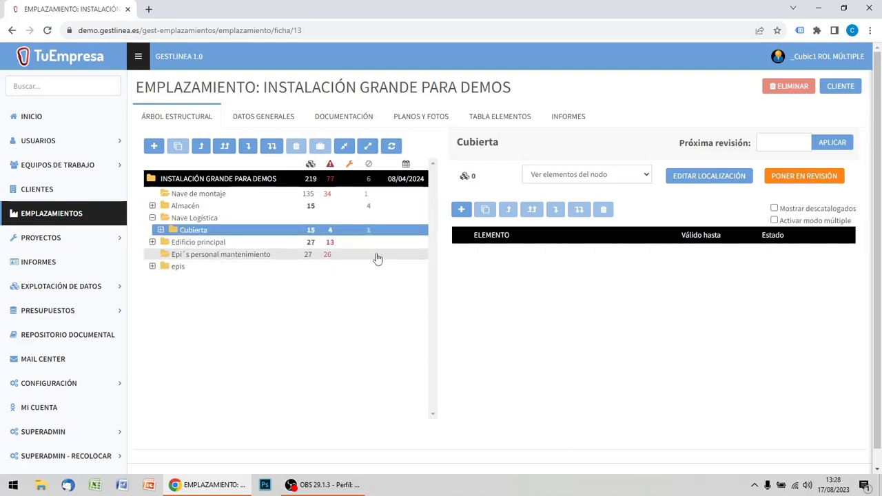
click(161, 230)
click(199, 266)
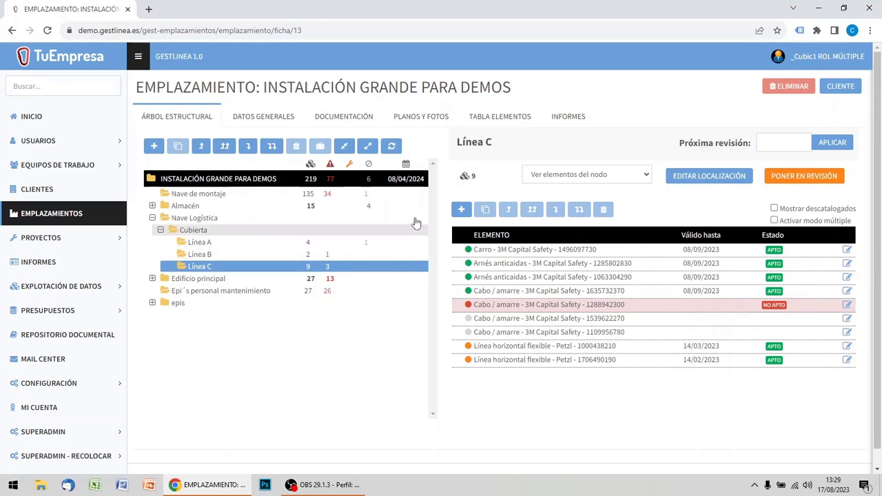
Return to the site root and review its summary of detected exceptions against the next revision date.
click(405, 183)
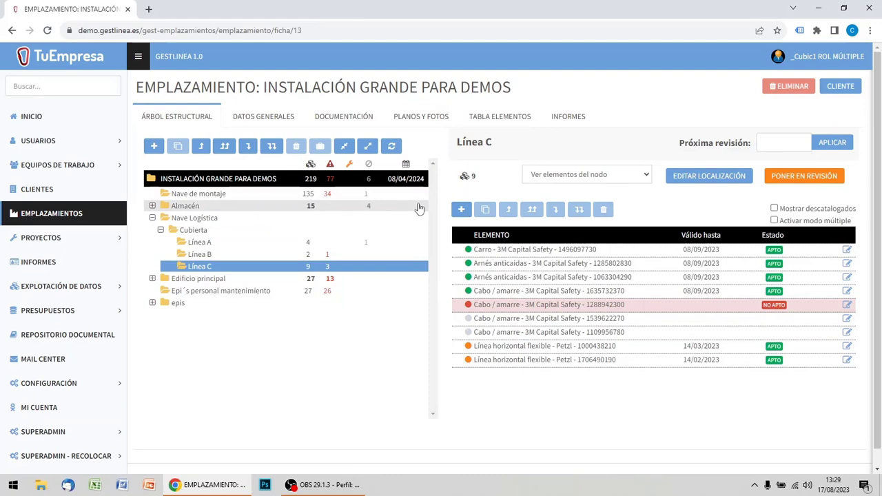
click(267, 181)
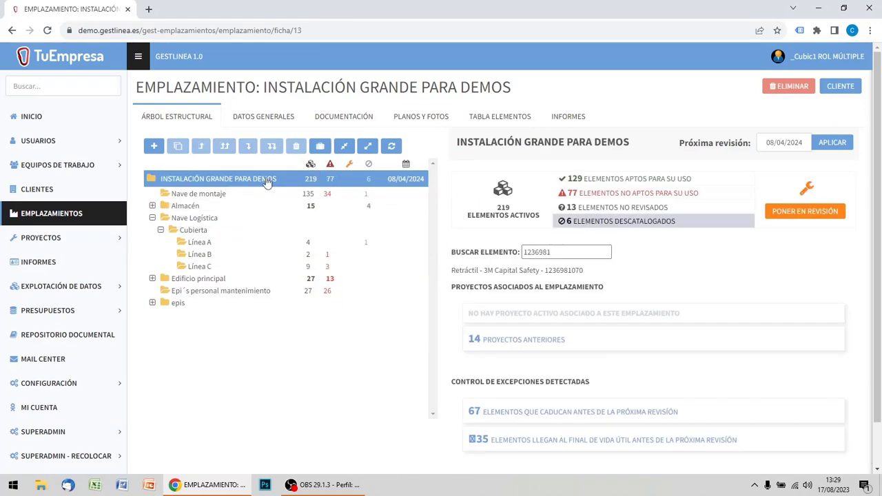
scroll(878, 240, down, 1)
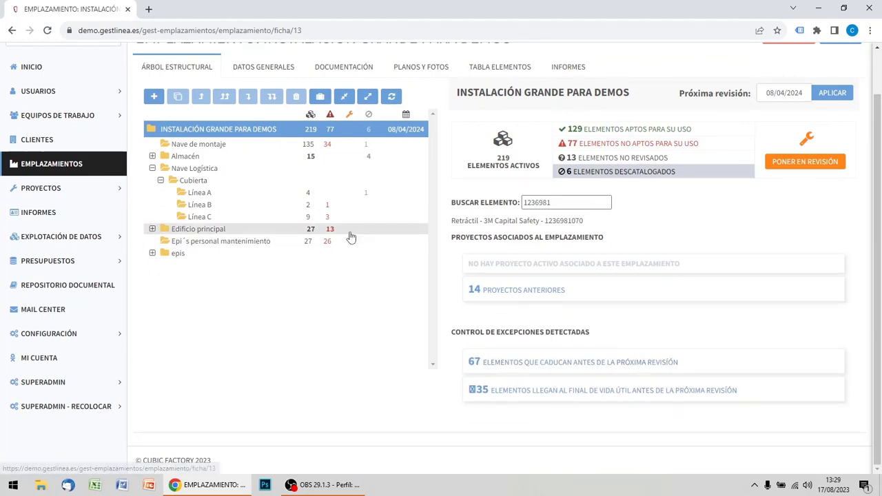
click(220, 148)
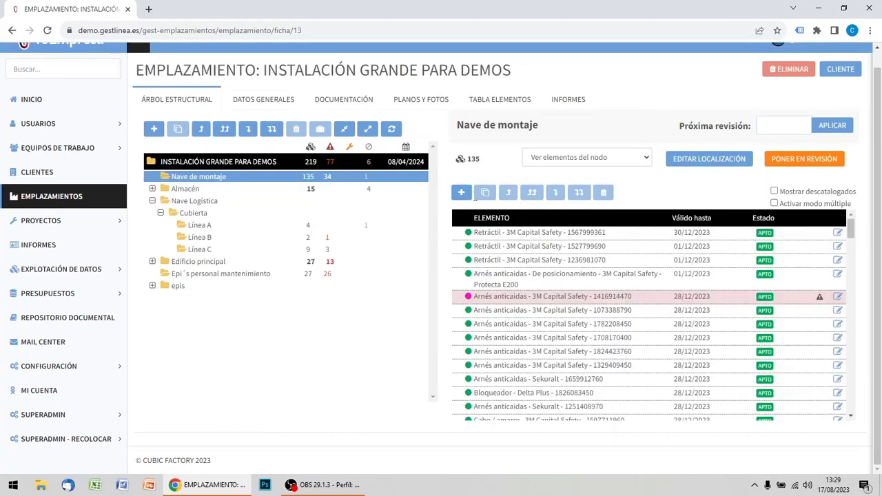
click(205, 252)
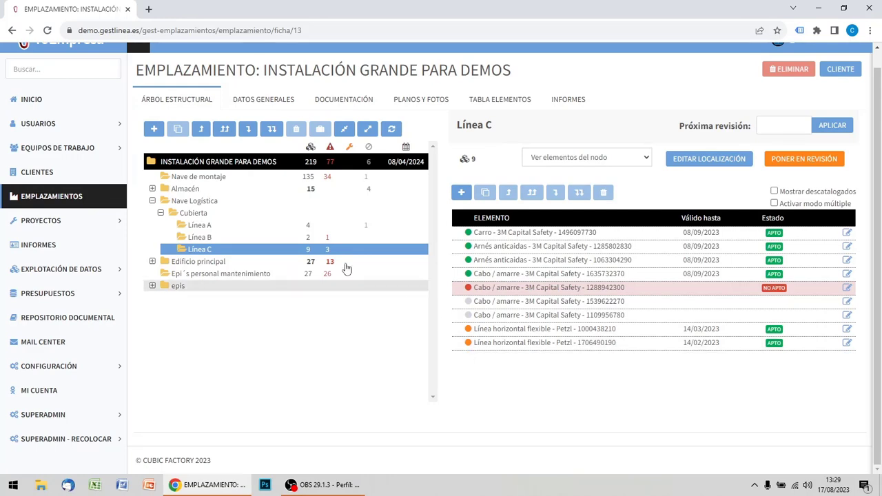
click(236, 181)
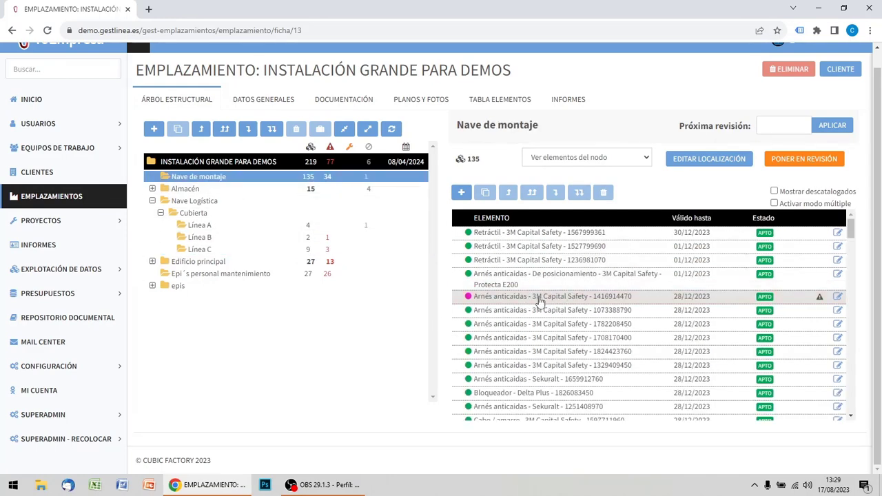
mouse_move(823, 301)
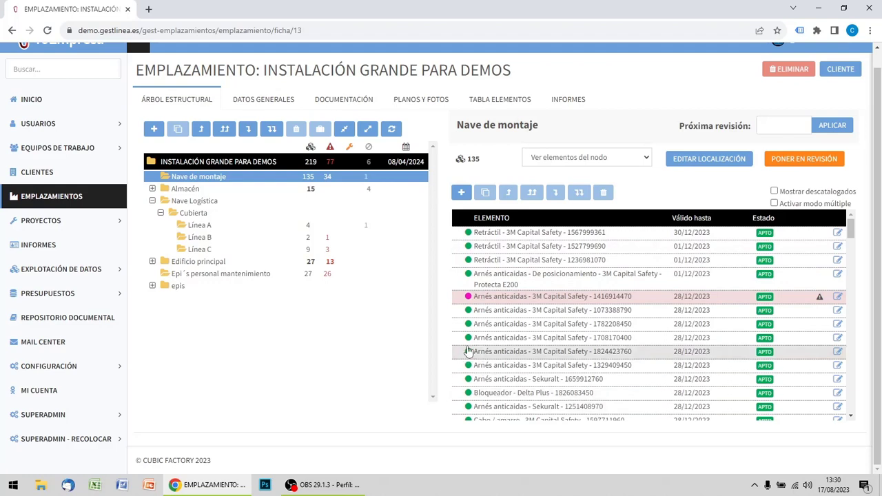
click(153, 287)
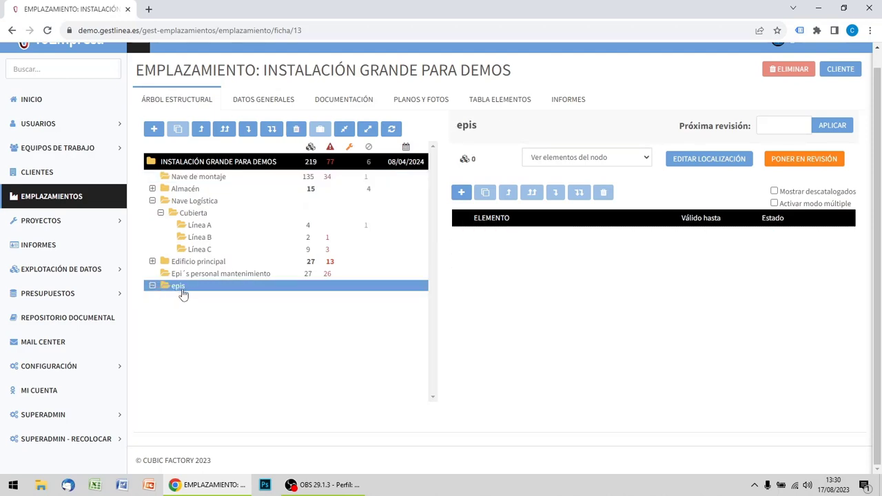
click(214, 178)
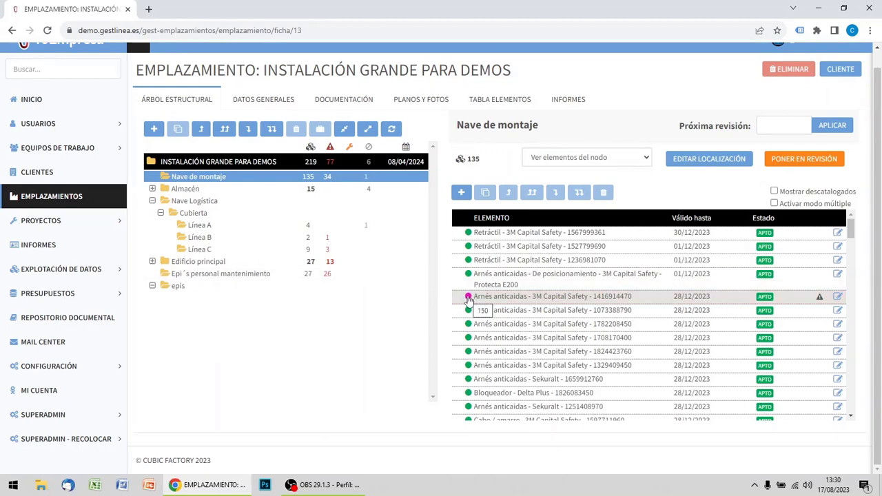
drag(468, 300, 163, 287)
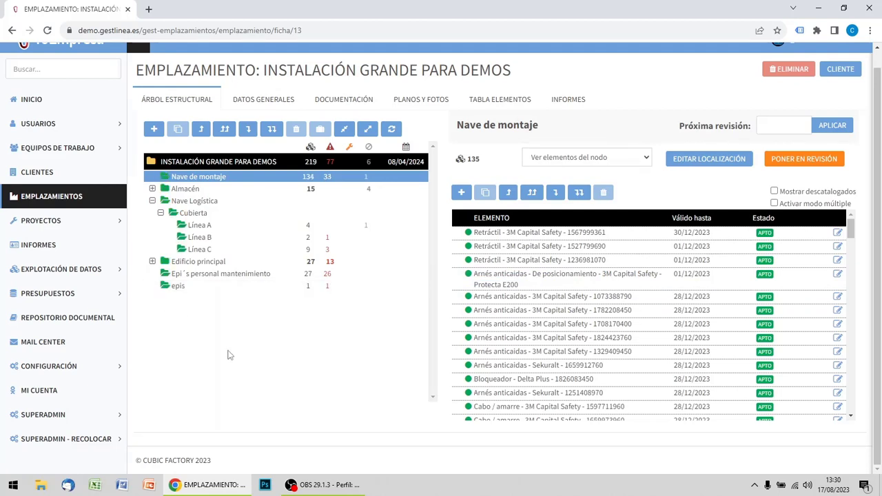
click(165, 291)
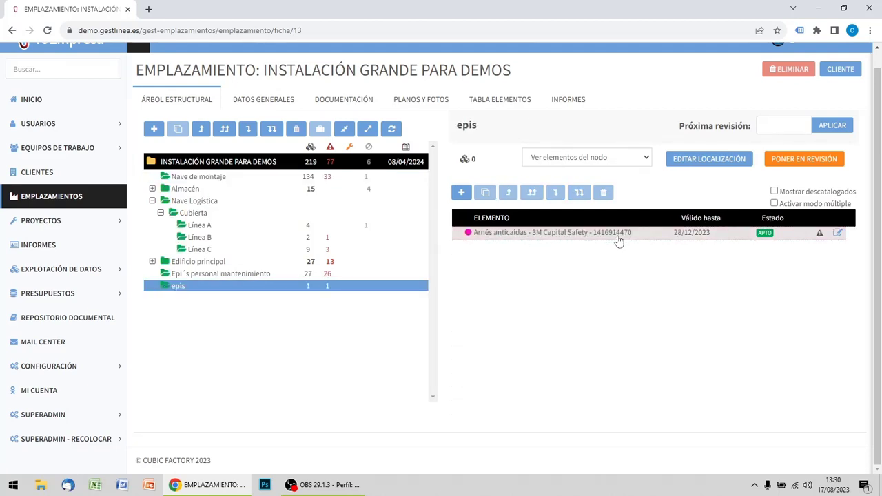
Reload the site page and compare the elements listed under Nave de montaje, Epi´s personal mantenimiento and epis.
click(201, 179)
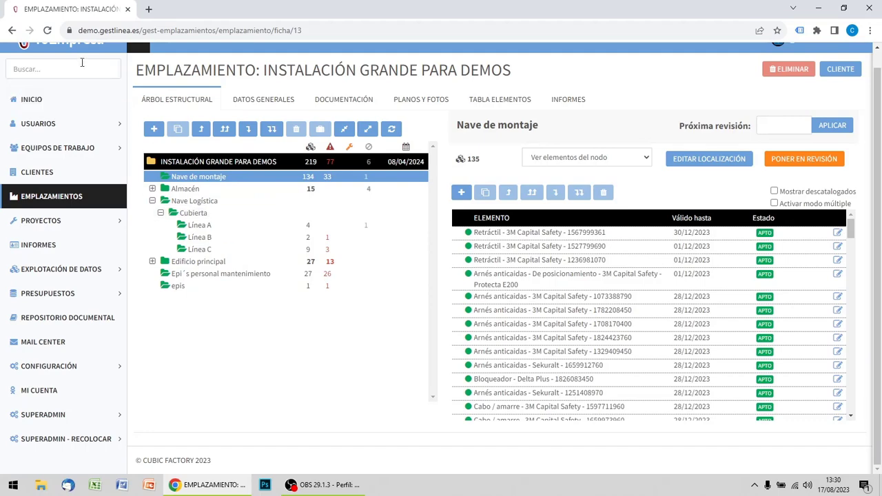
click(46, 30)
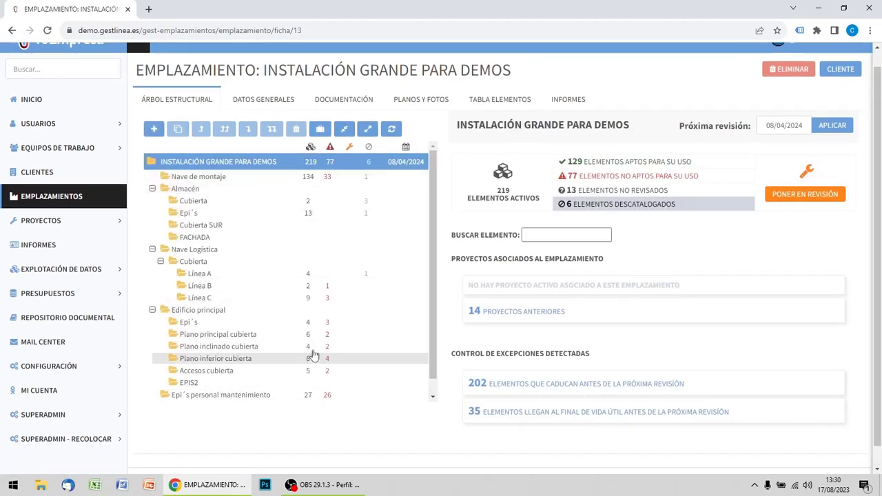
click(217, 178)
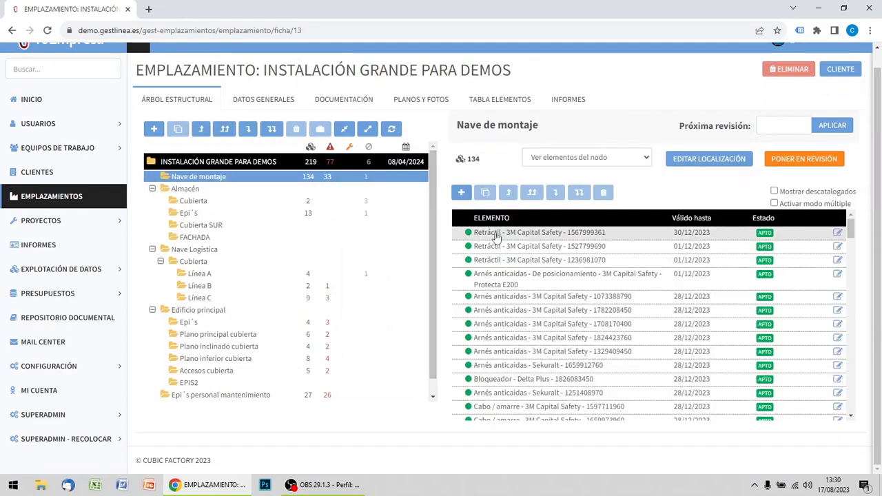
click(207, 396)
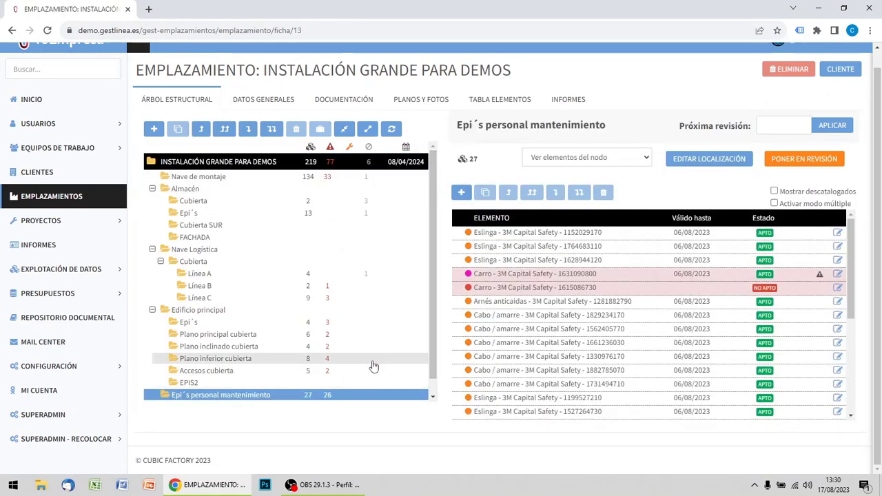
scroll(282, 349, down, 1)
click(177, 391)
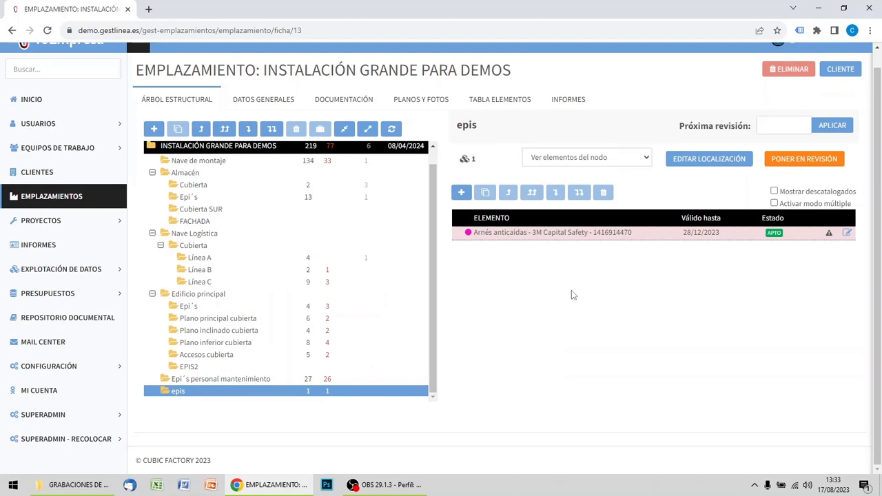
Reposition the Protecta E200 positioning harness up and down within Nave de montaje's elements, finish with it last, and check the end of the list.
click(216, 165)
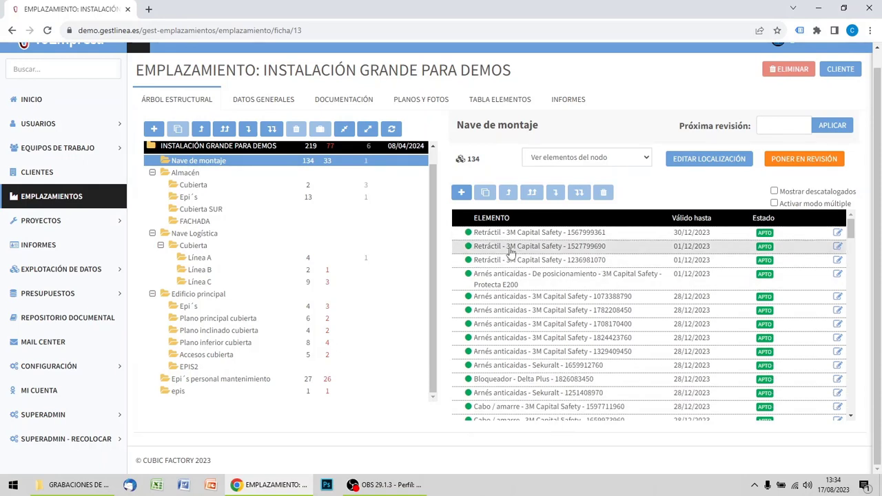
click(510, 281)
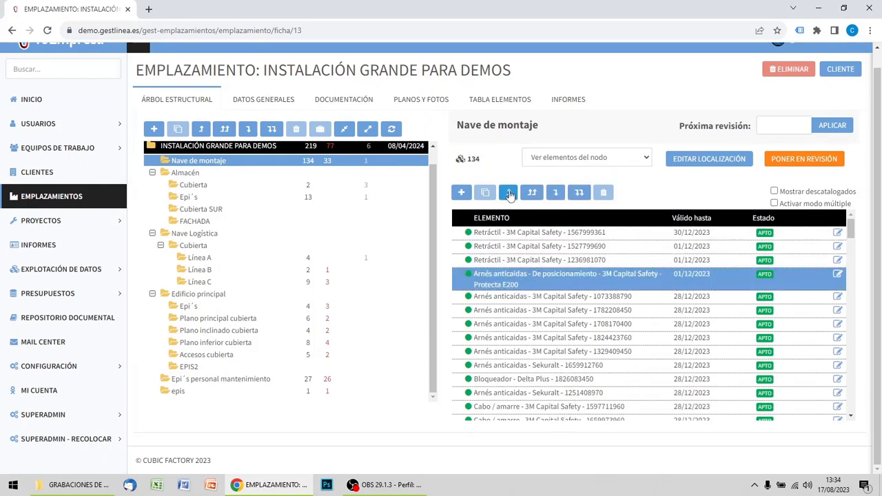
click(509, 193)
click(509, 193)
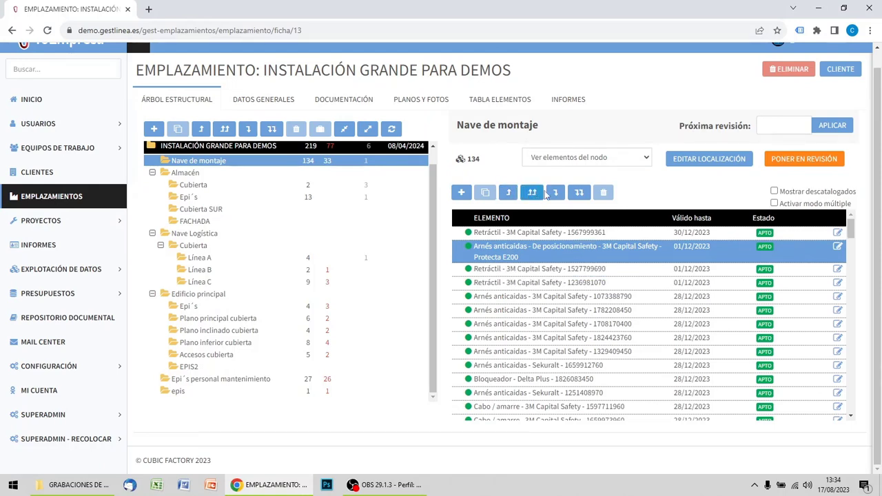
click(556, 193)
click(555, 193)
click(555, 193)
click(556, 193)
click(555, 193)
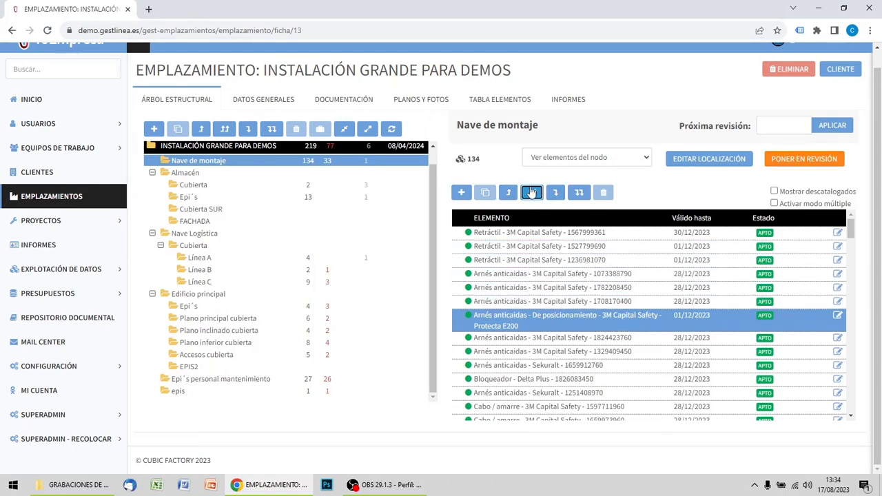
click(532, 193)
click(578, 193)
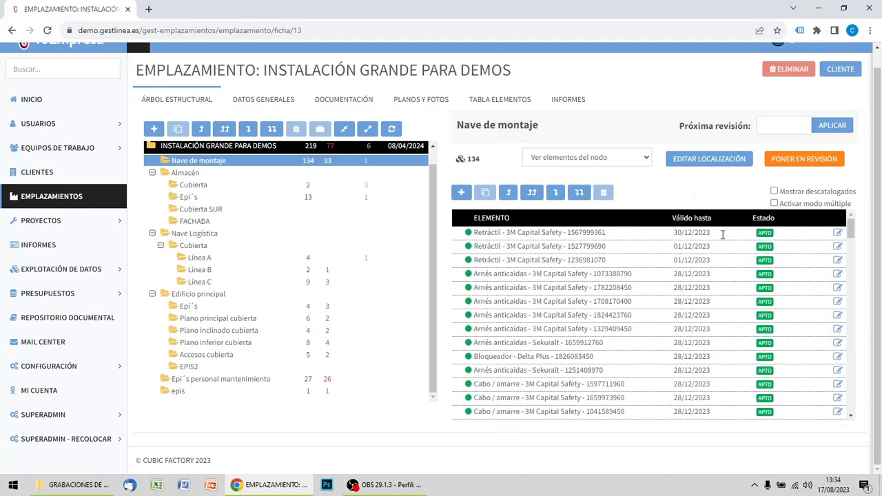
drag(852, 238, 852, 426)
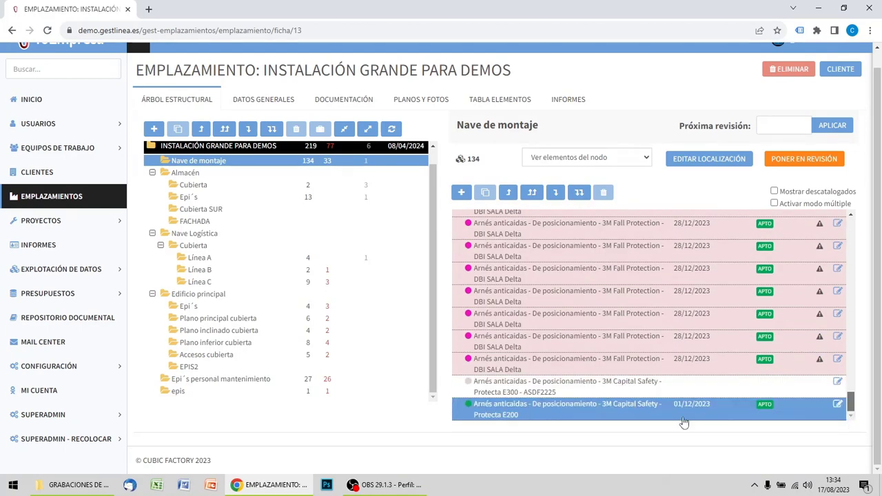
drag(852, 404, 865, 216)
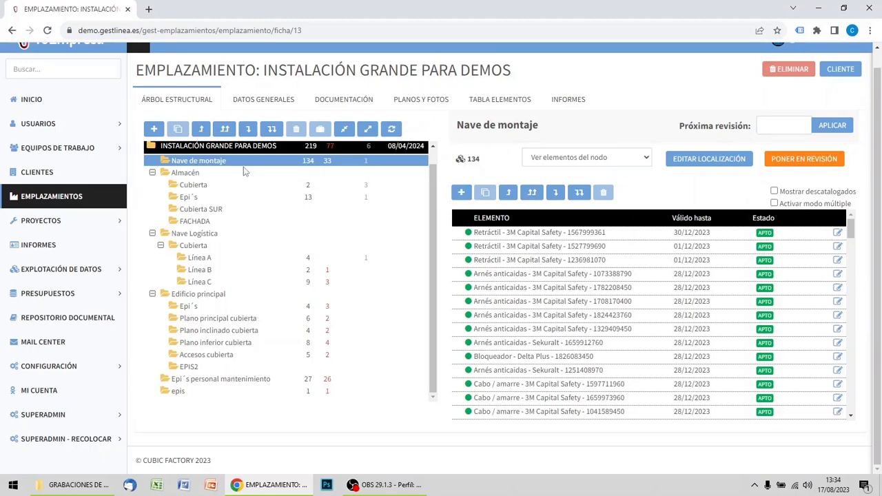
Start a new element entry in Nave de montaje for 3 elements of type Arnés anticaidas - De posicionamiento.
click(461, 193)
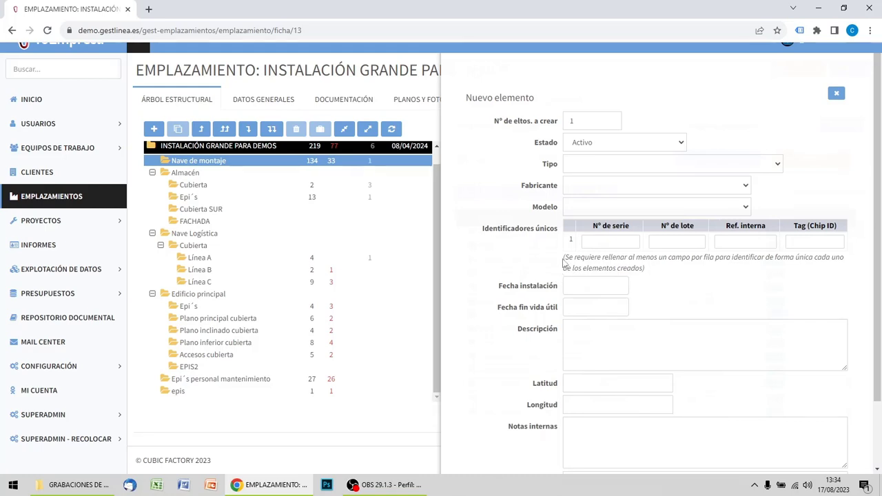
click(610, 118)
click(610, 119)
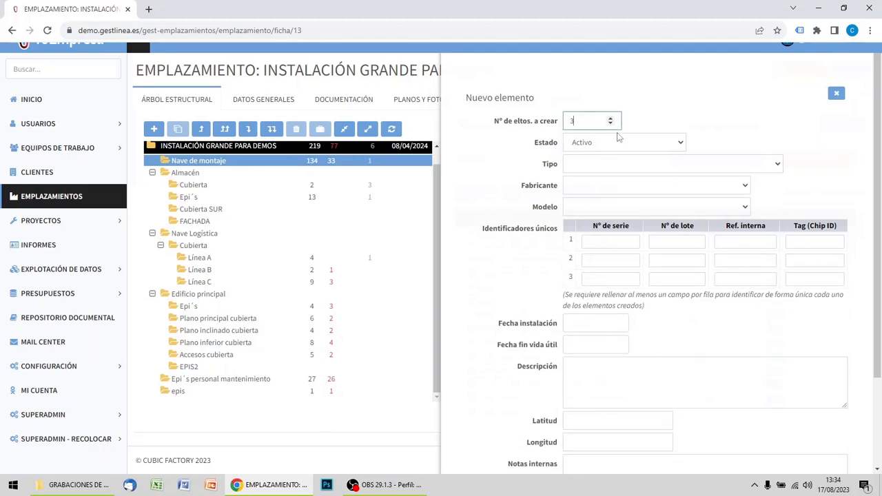
click(607, 166)
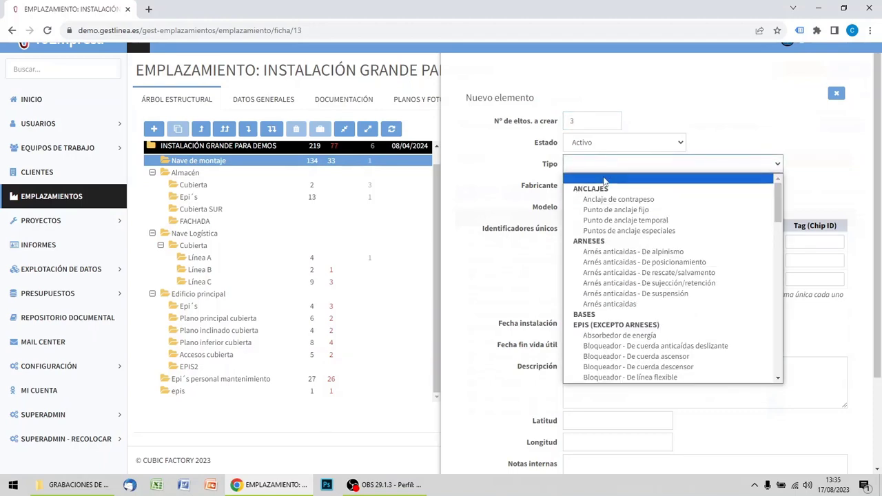
click(617, 263)
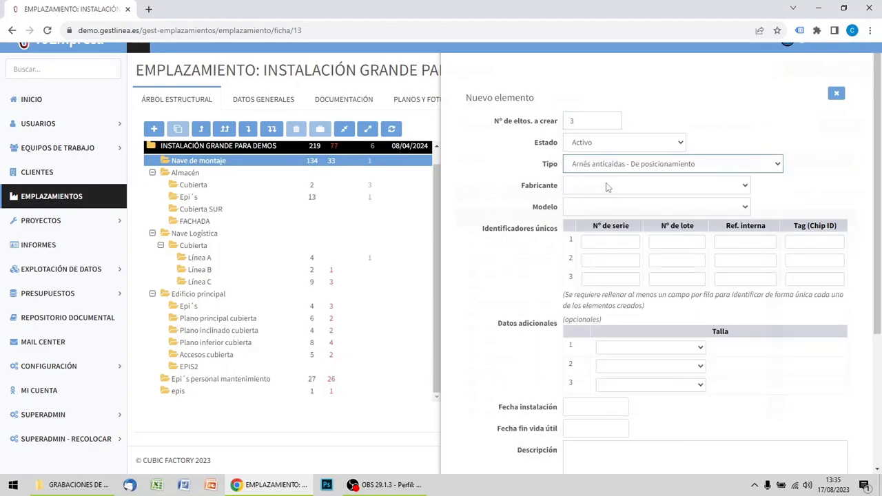
Set the new elements' manufacturer to 3M Capital Safety and their model to Protecta E200.
click(605, 186)
click(609, 215)
click(601, 207)
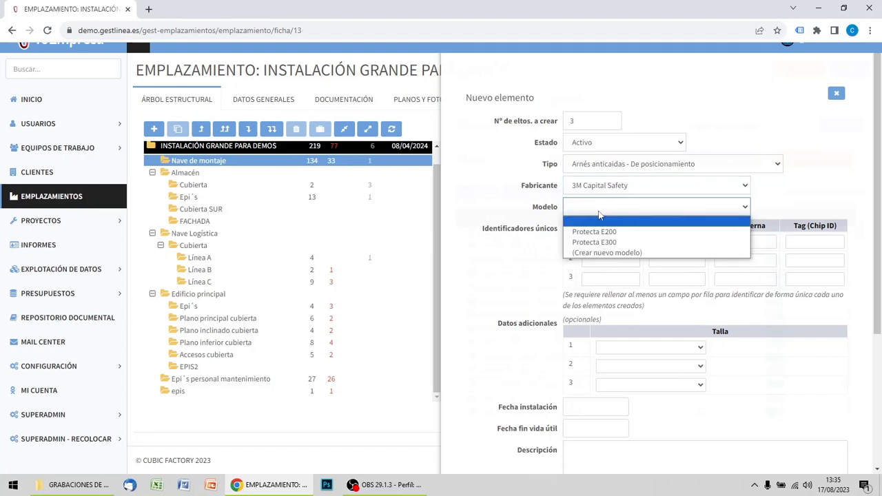
click(603, 230)
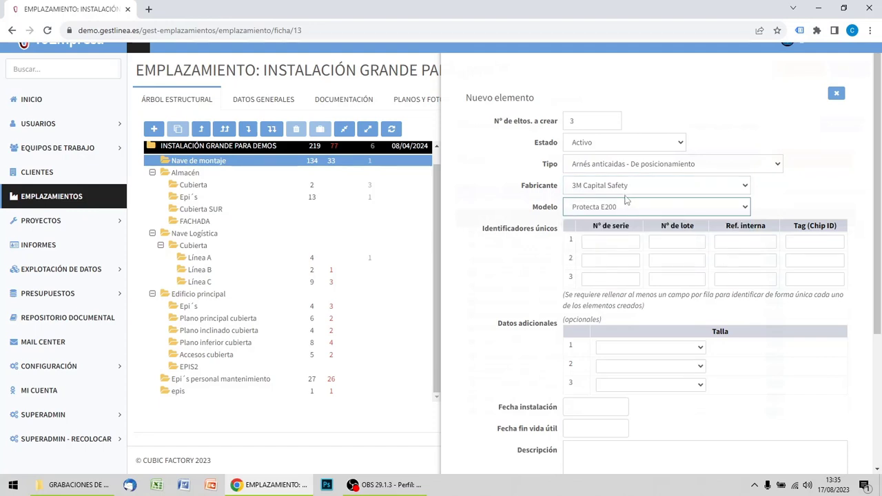
click(614, 243)
click(611, 260)
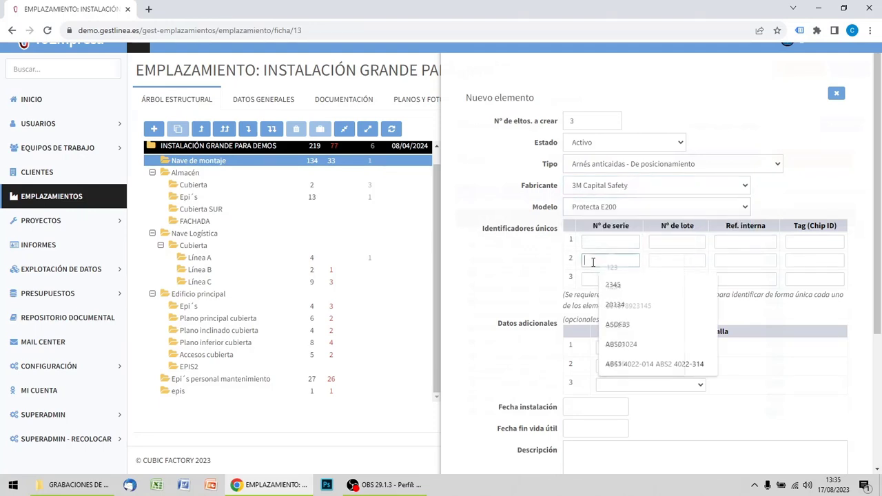
click(499, 261)
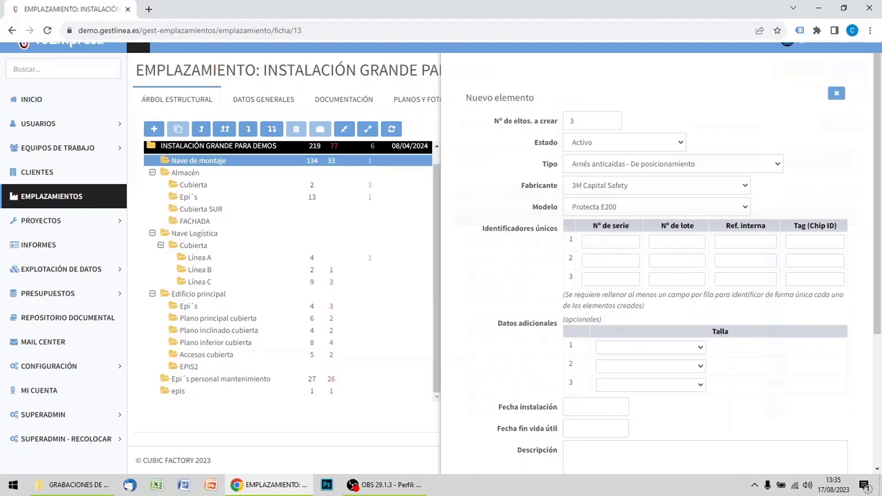
Set the sizes of the new harnesses to XS for the first two and S for the third.
click(661, 350)
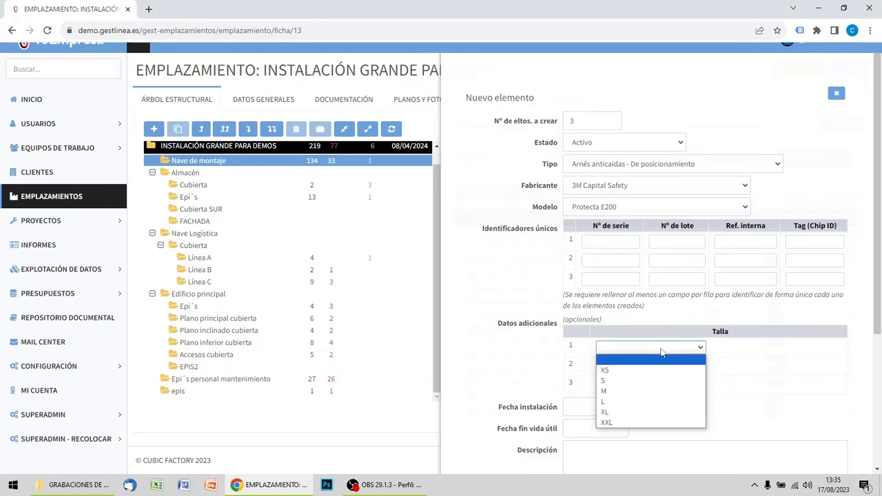
click(627, 367)
click(630, 366)
click(625, 389)
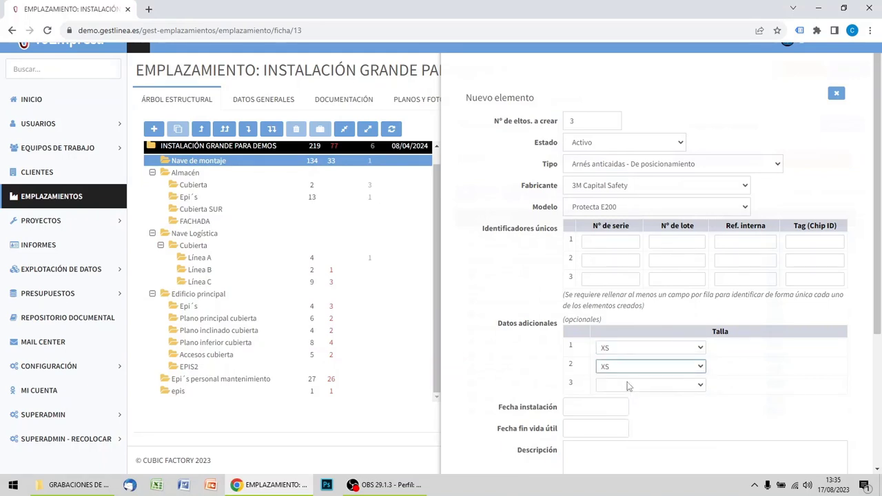
click(626, 385)
click(632, 419)
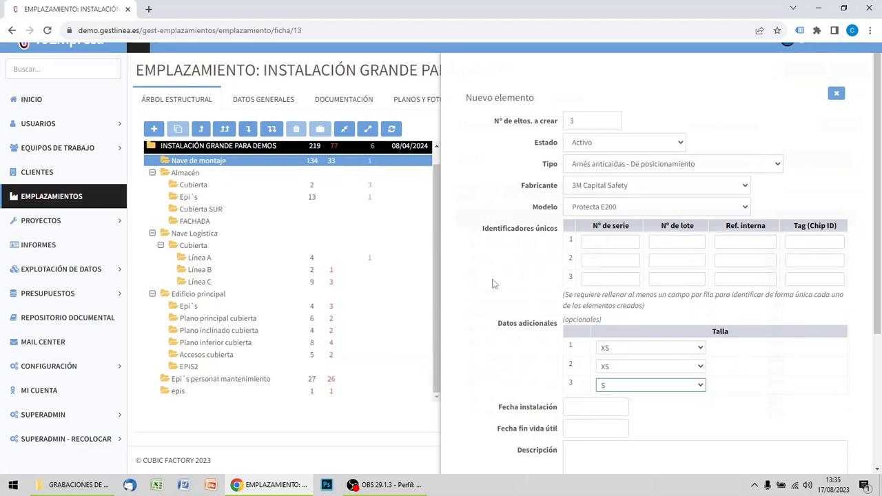
Set the new elements' installation date to 17/08/2023 and their end-of-life date to 17/08/2033.
scroll(492, 284, down, 2)
click(580, 297)
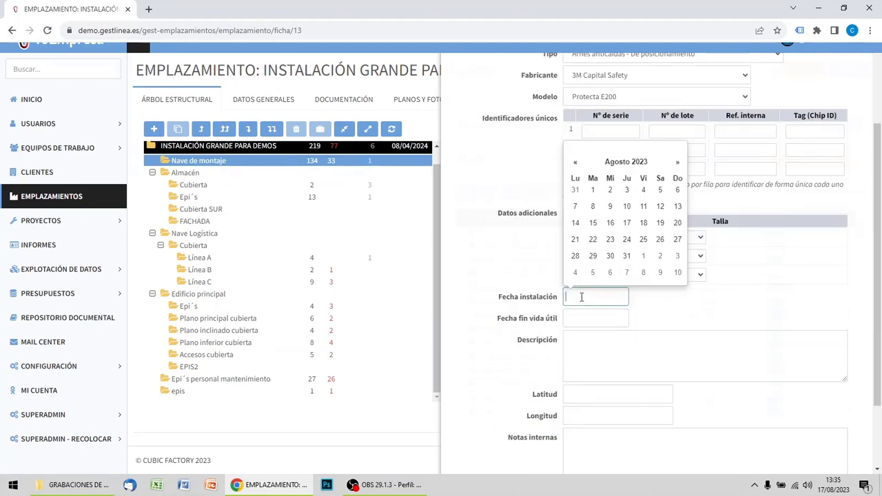
click(626, 223)
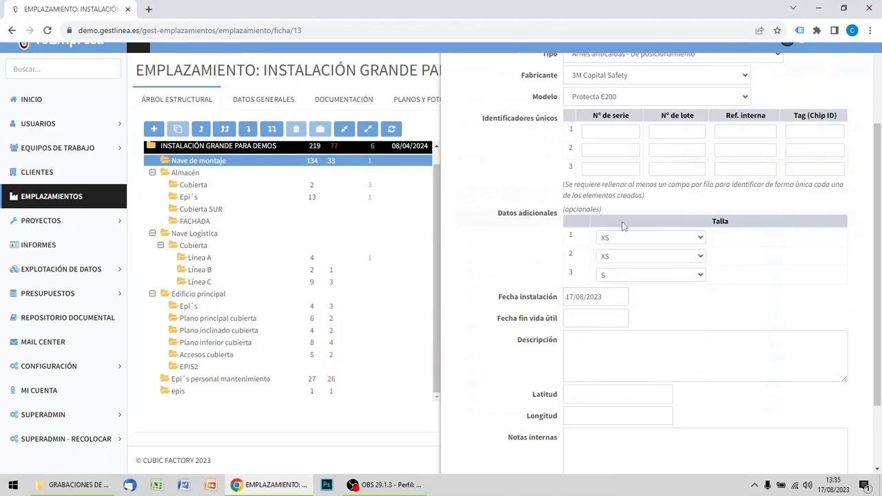
drag(610, 298, 544, 305)
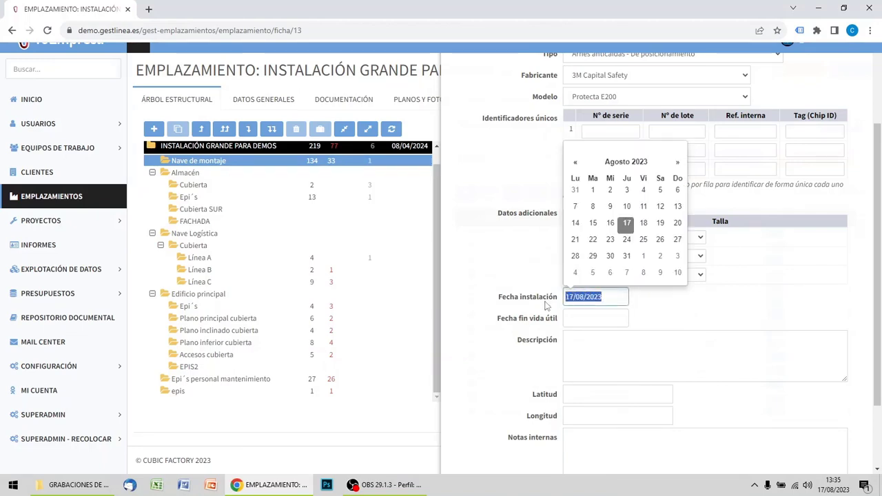
key(ctrl+c)
click(606, 319)
key(ctrl+v)
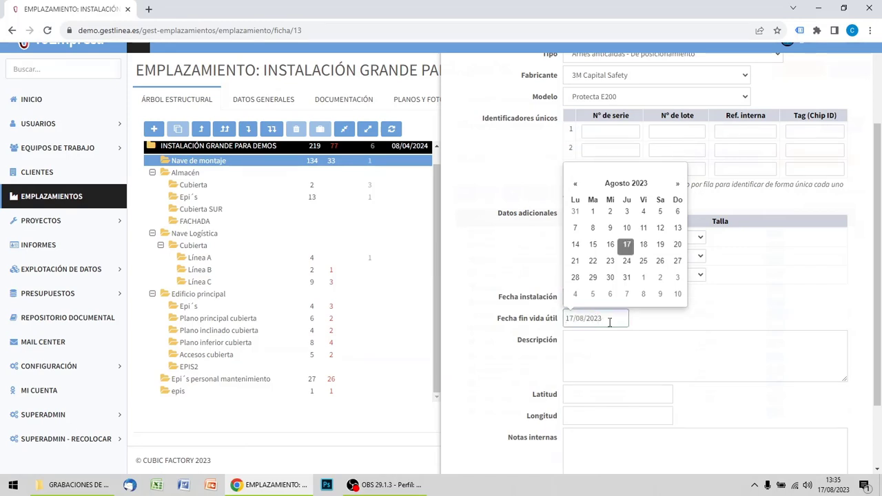
key(BackSpace)
text(3)
click(781, 322)
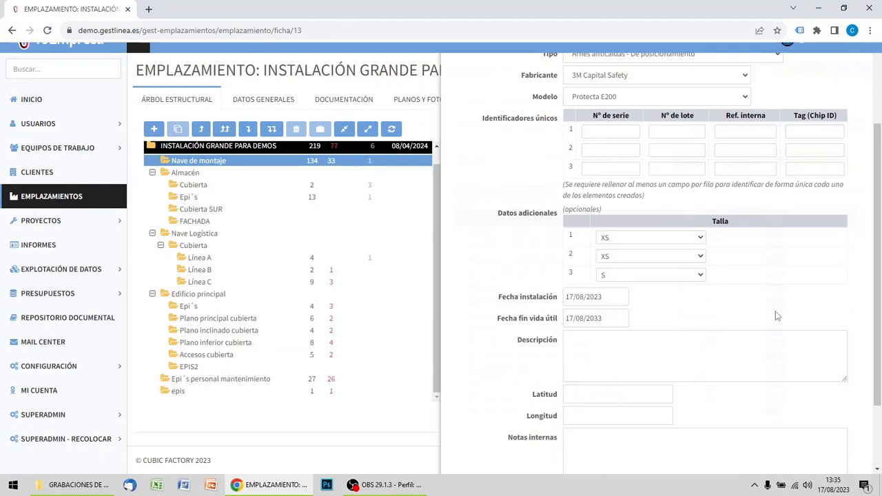
Set the registration type of the new elements to Generar una revisión inicial.
scroll(750, 276, down, 2)
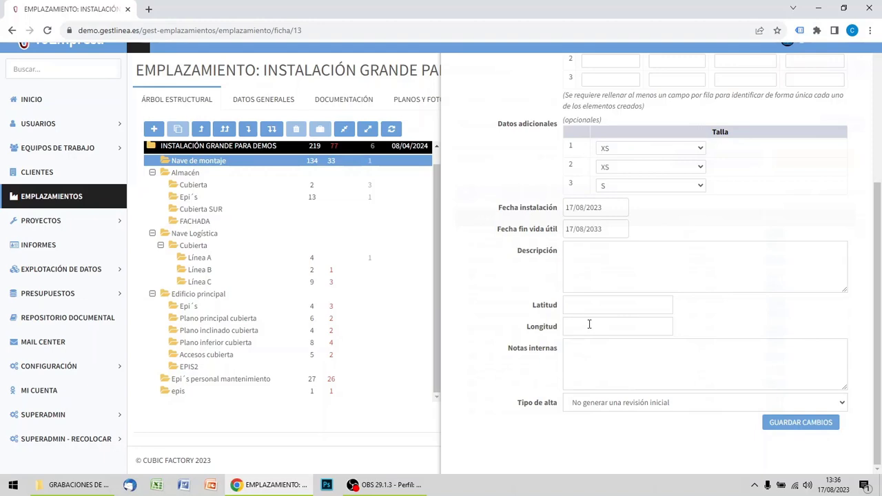
click(632, 407)
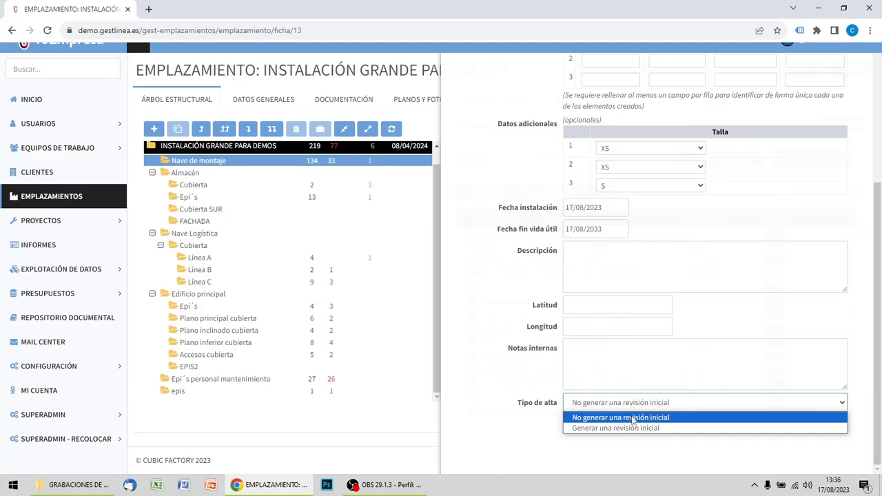
click(632, 428)
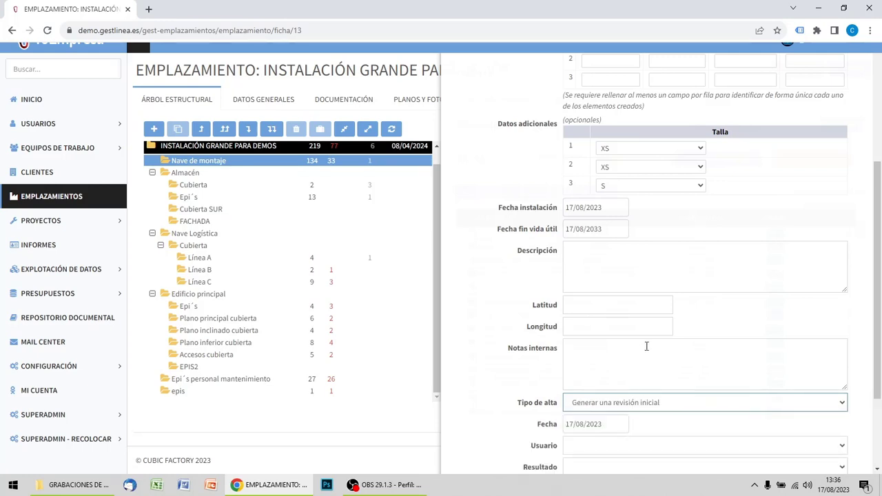
Assign a user to the initial revision dated 17/08/2023, set its result to APTO and save the new elements.
click(616, 423)
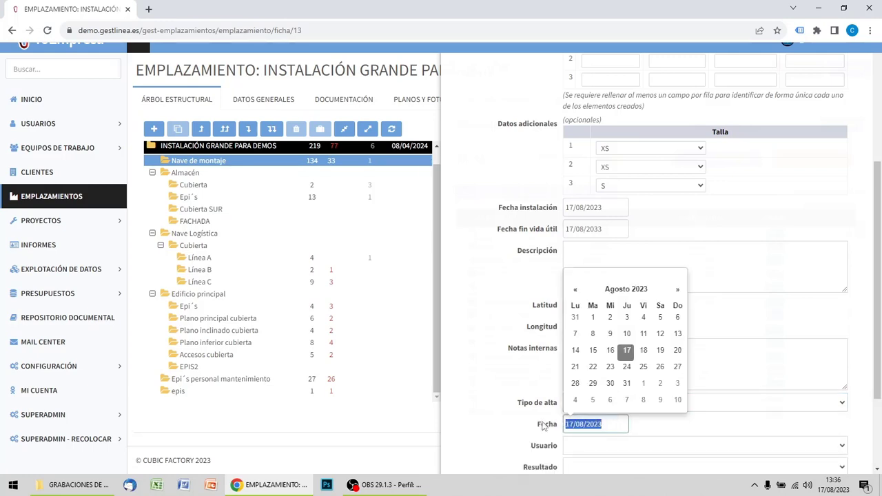
click(714, 423)
scroll(714, 423, down, 2)
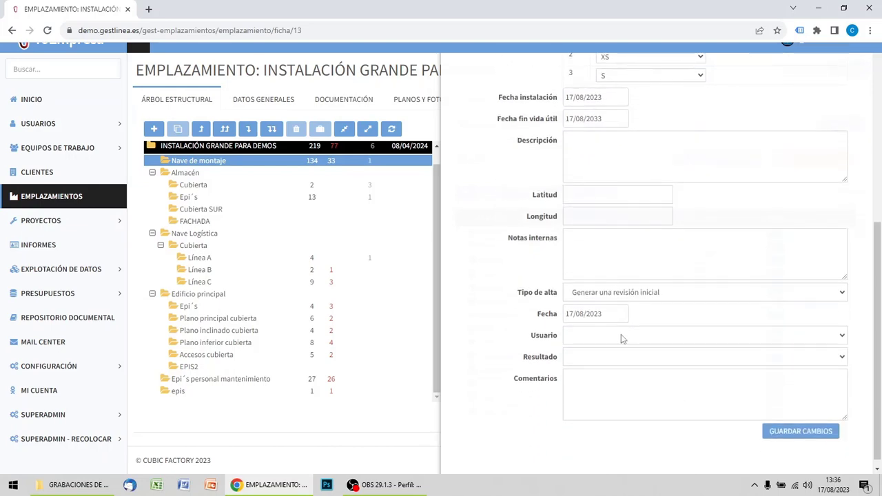
click(621, 334)
click(618, 196)
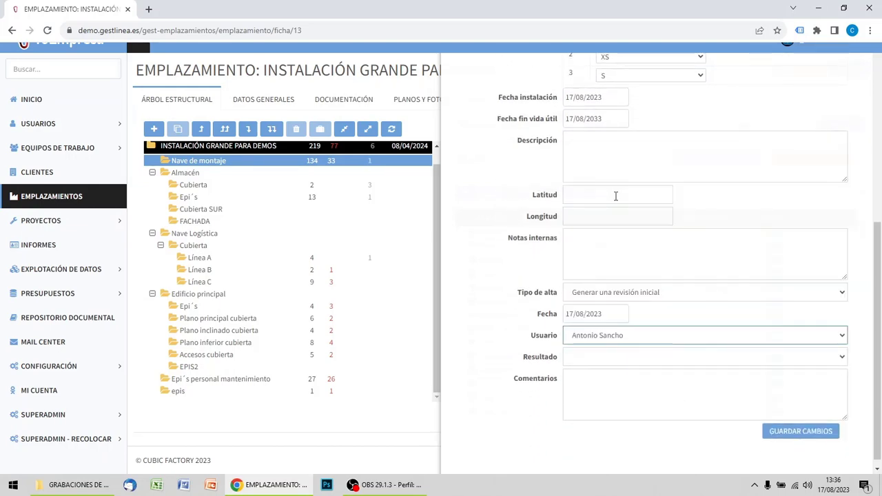
click(604, 356)
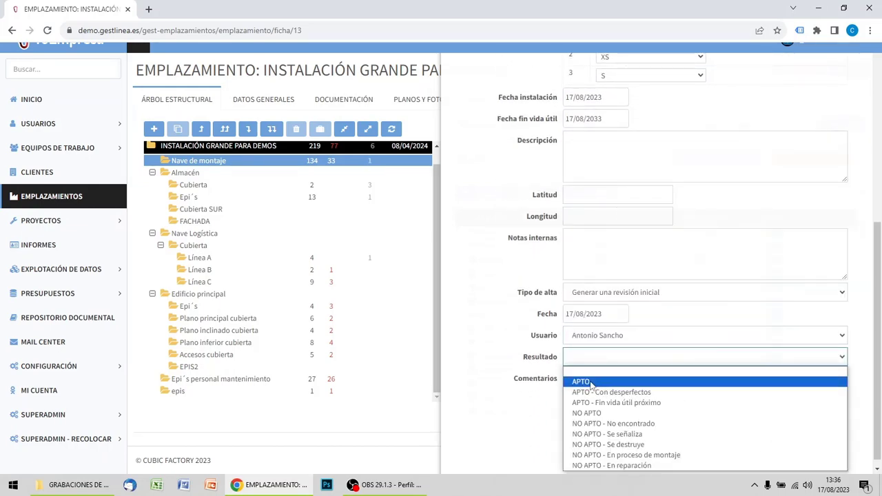
click(589, 382)
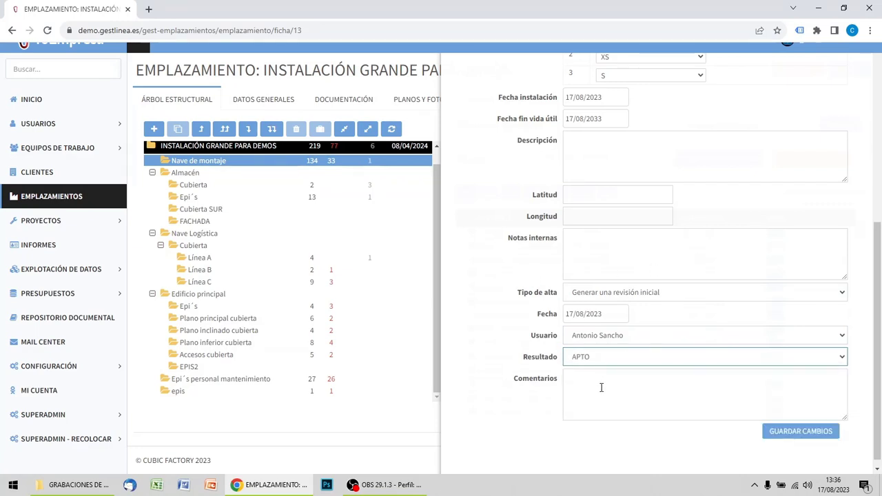
click(792, 434)
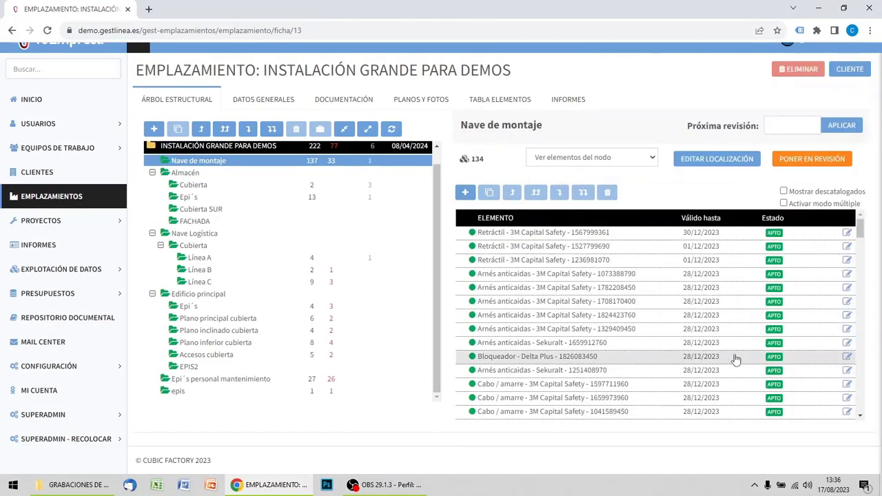
Delete the unrevised Protecta E300 harness ASDF2225 from Nave de montaje.
drag(861, 230, 868, 422)
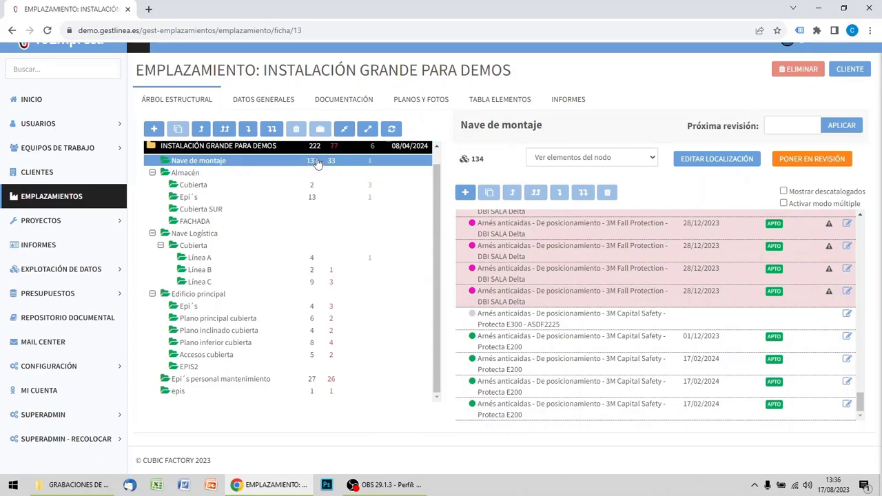
drag(861, 406, 861, 221)
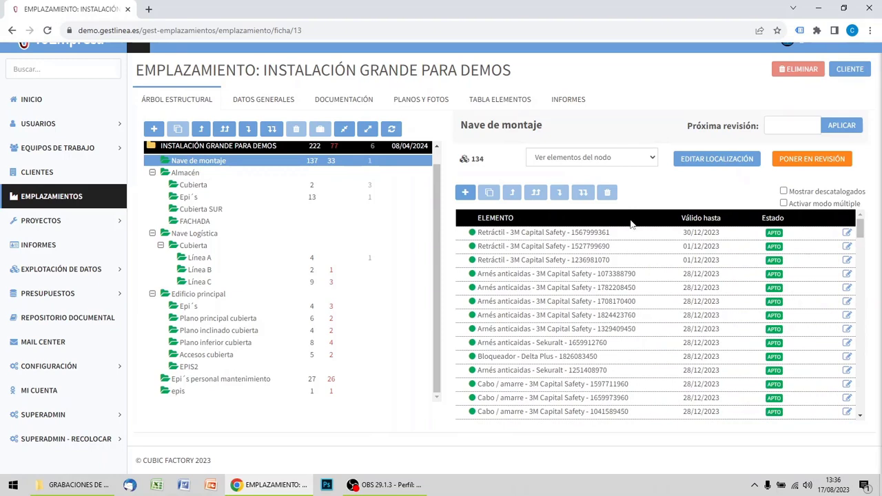
click(588, 234)
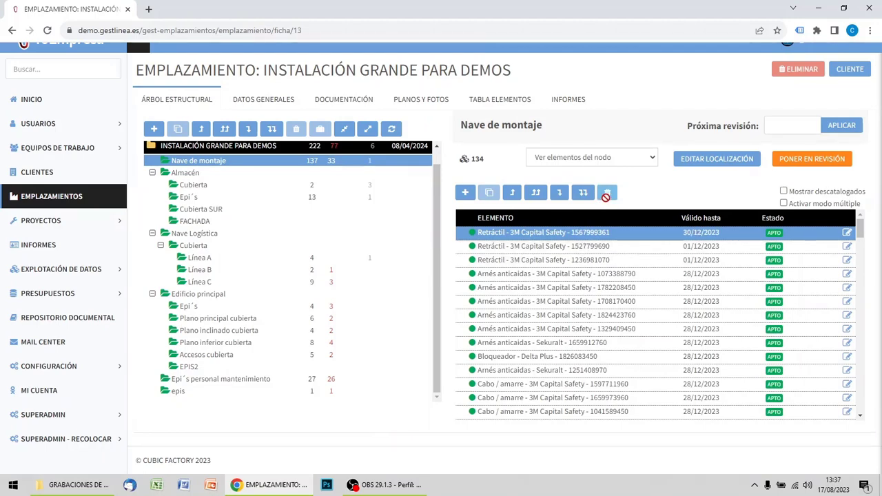
drag(863, 233, 861, 404)
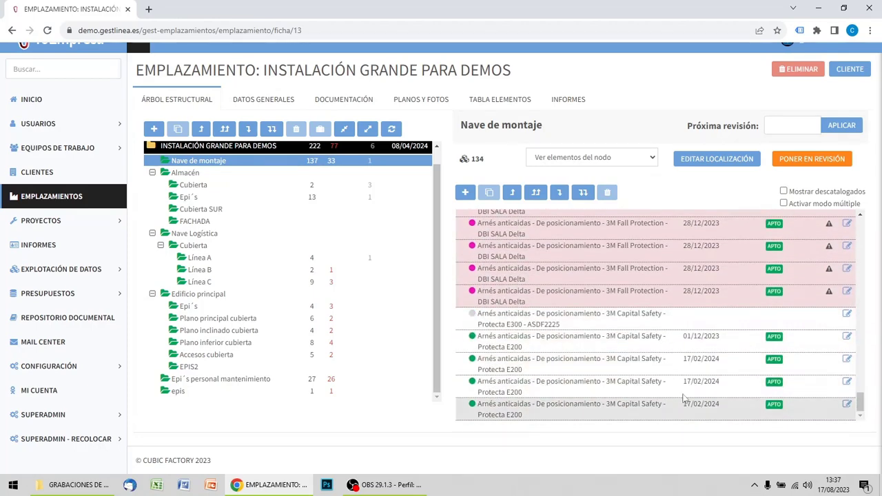
click(525, 322)
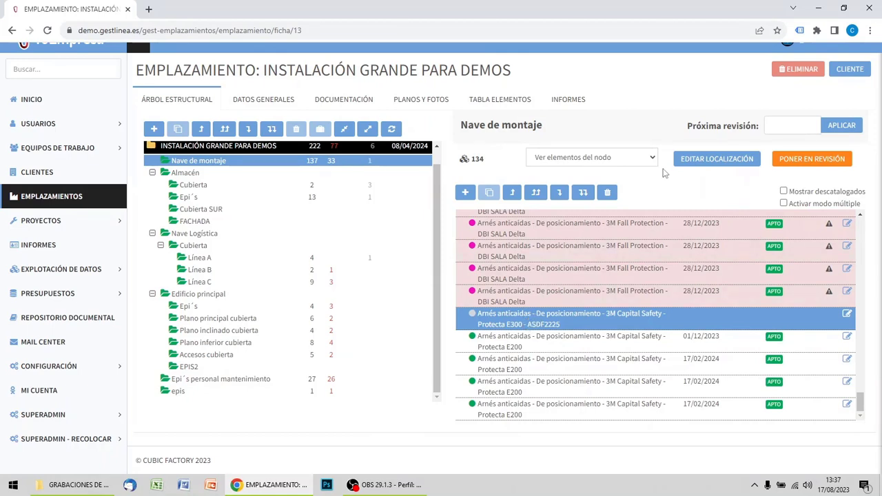
click(609, 195)
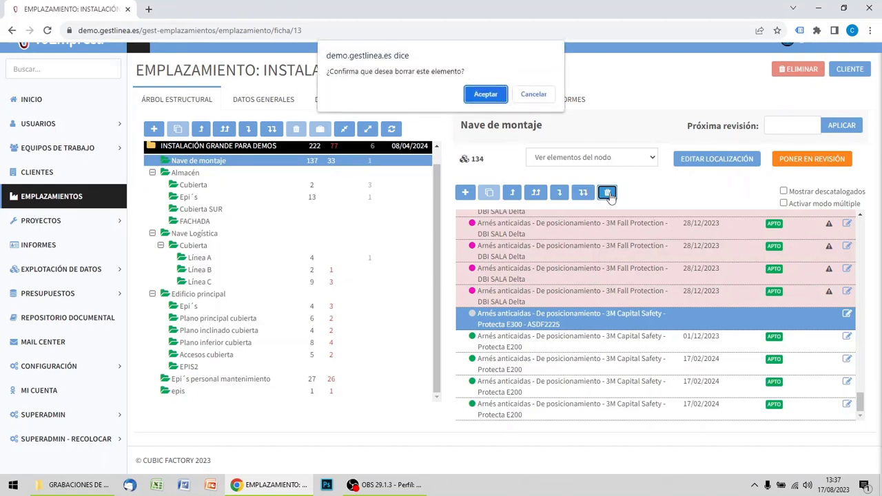
click(490, 95)
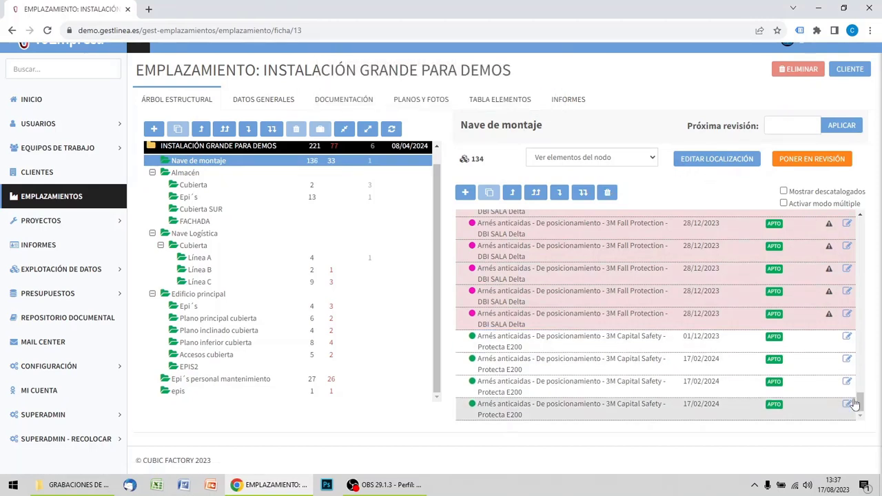
Show the discontinued elements of the Cubierta location under Almacén.
drag(860, 407, 857, 225)
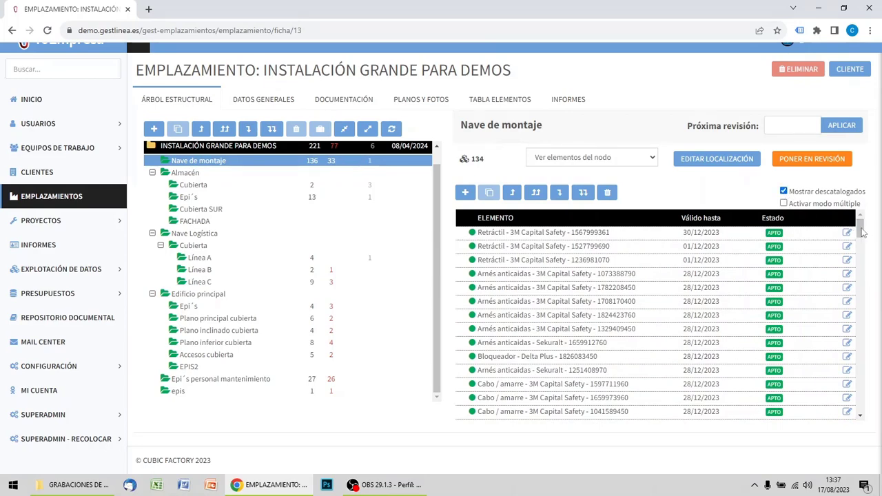
drag(862, 233, 865, 204)
click(197, 186)
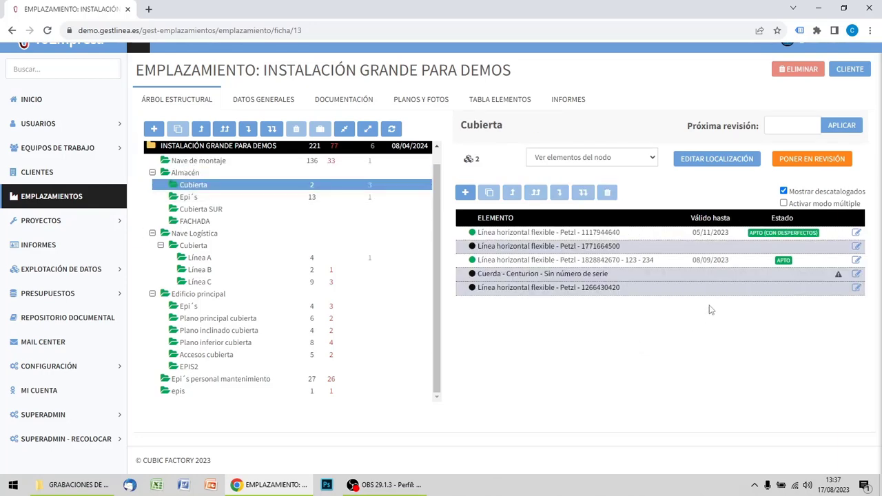
click(784, 193)
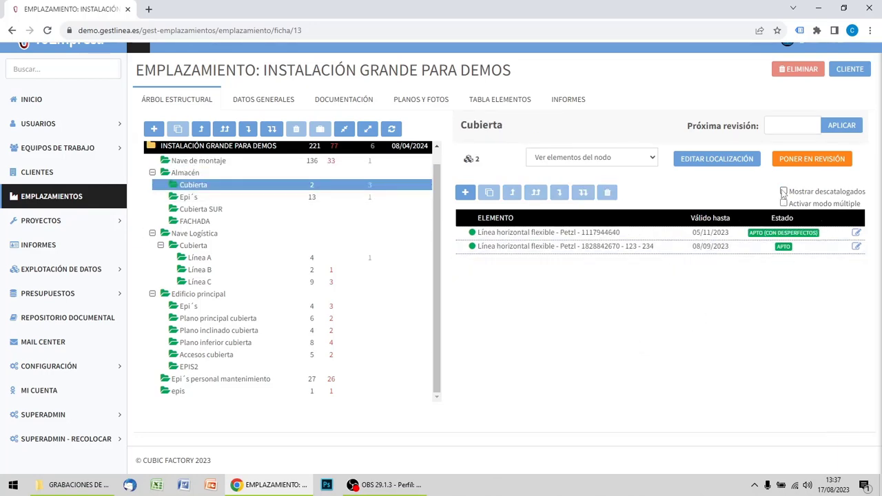
click(784, 192)
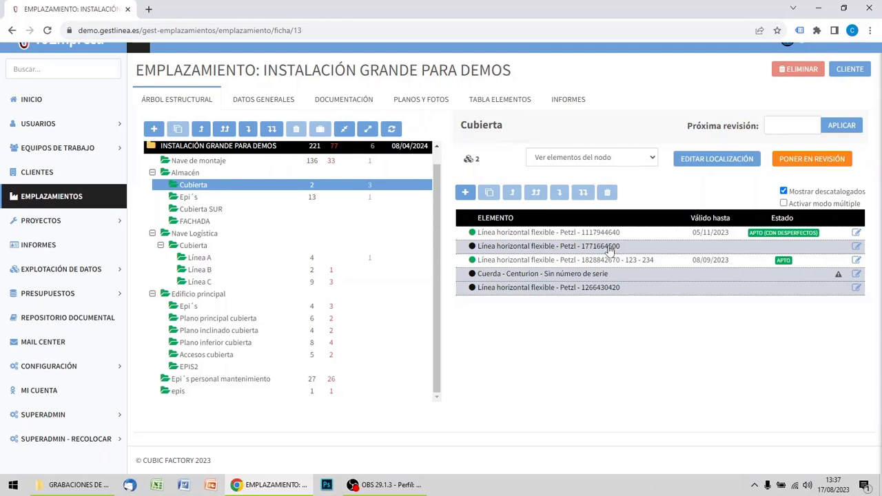
click(856, 247)
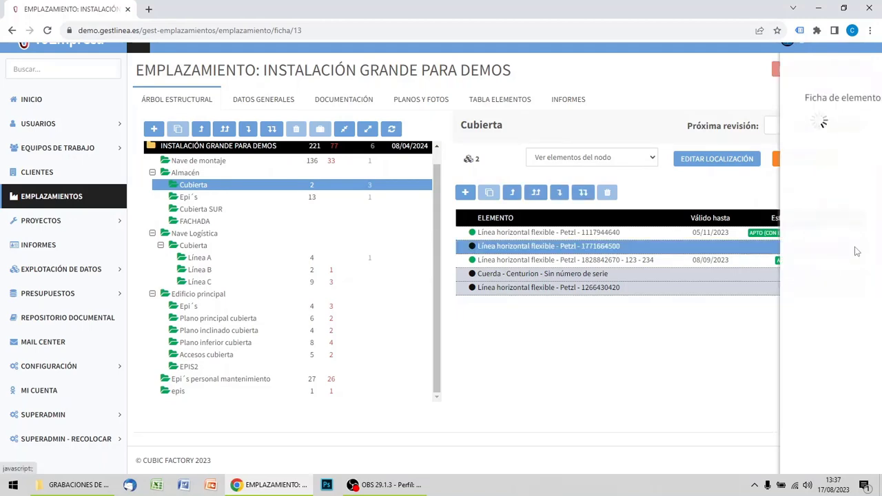
click(618, 132)
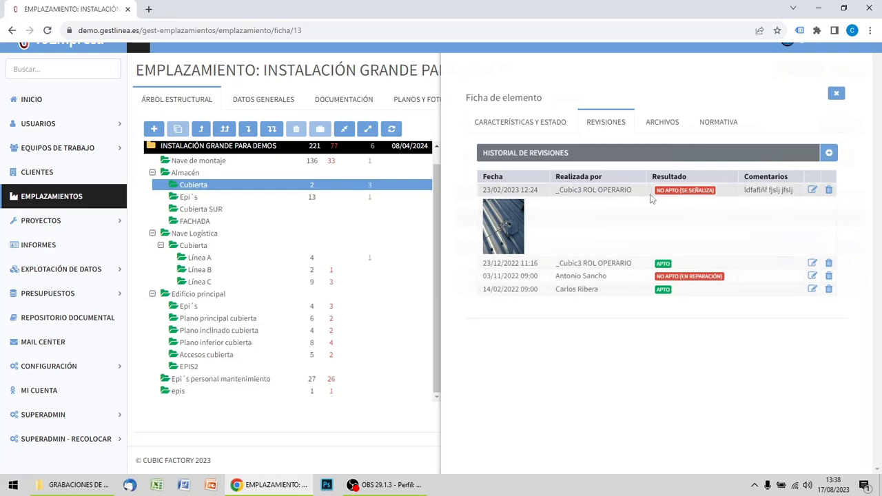
click(837, 94)
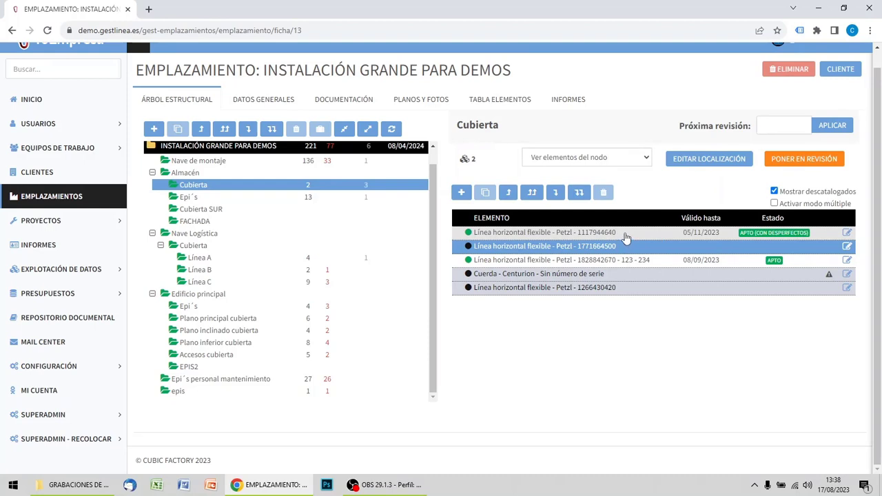
click(775, 192)
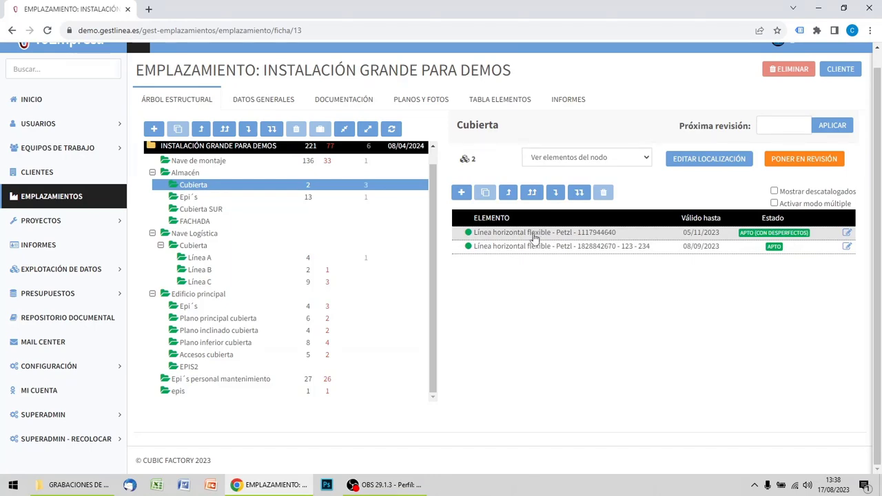
Activate multiple mode for the elements of Epi´s personal mantenimiento.
click(251, 382)
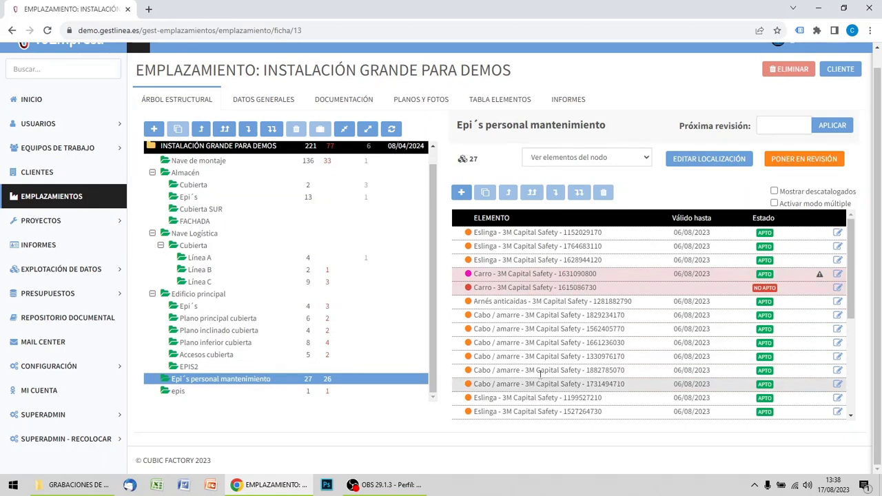
click(774, 203)
scroll(621, 255, down, 1)
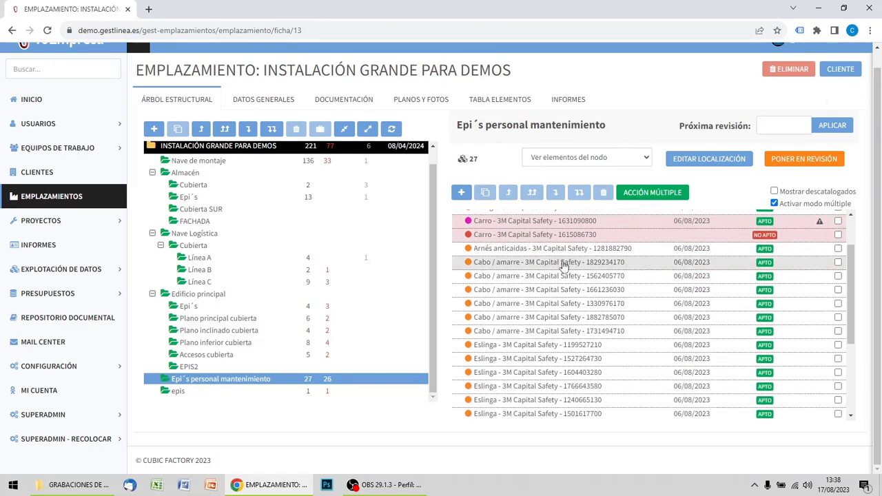
Mark the six consecutive Cabo / amarre elements and the two Eslinga elements directly below them.
click(838, 263)
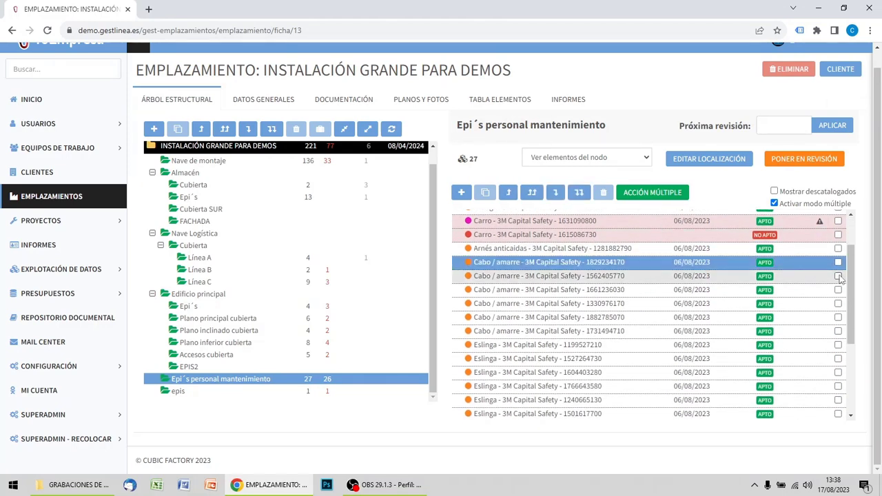
click(838, 276)
click(838, 290)
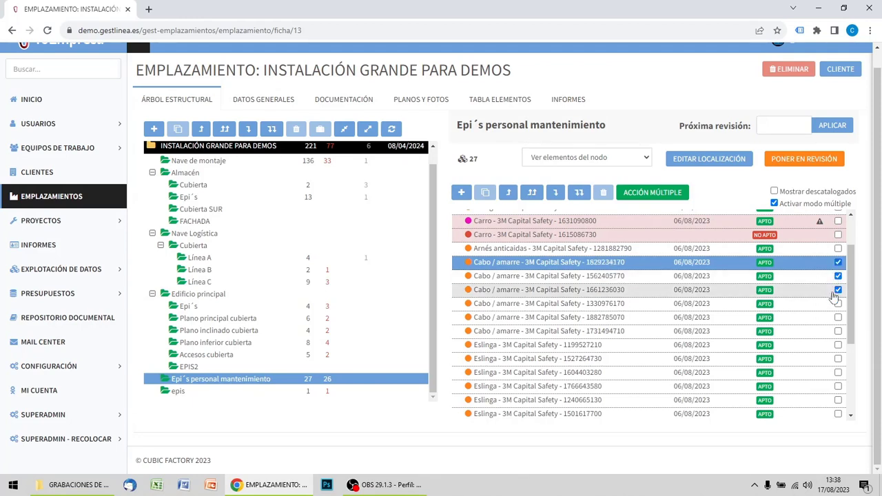
click(838, 303)
click(838, 317)
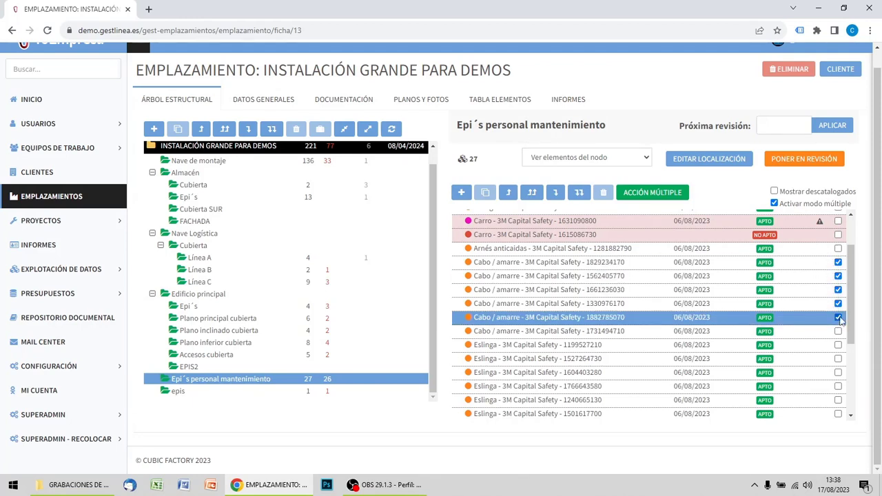
click(838, 331)
click(838, 345)
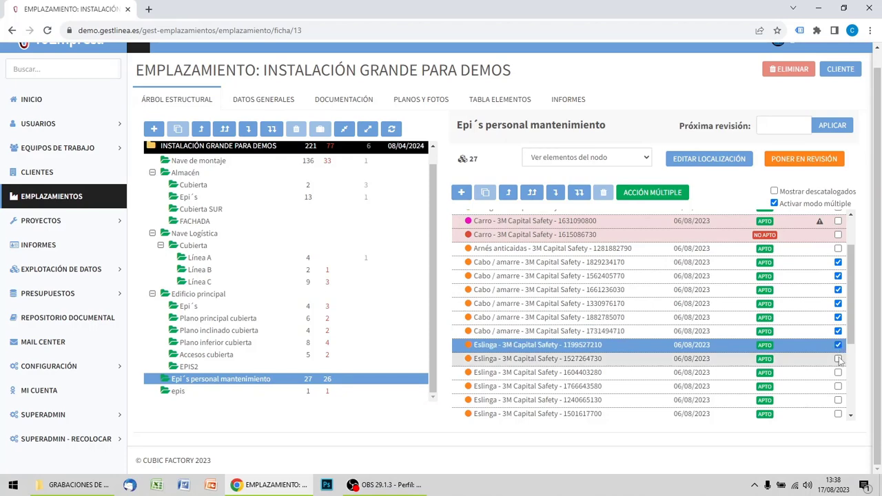
click(838, 358)
Mark all elements of the location at once, and clear the whole selection.
scroll(841, 231, up, 3)
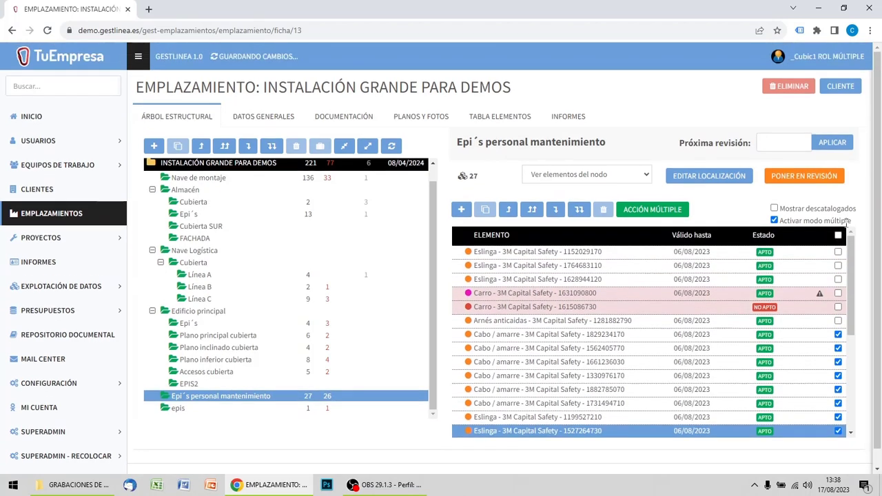
click(838, 236)
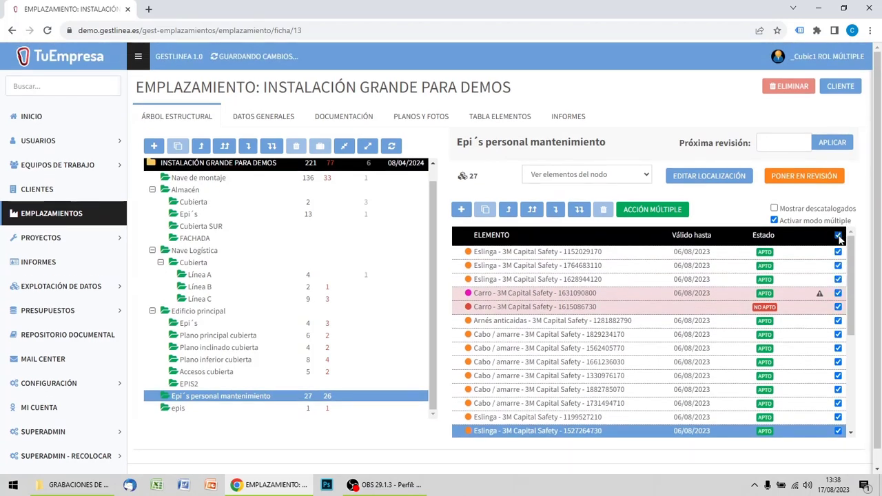
click(838, 236)
scroll(837, 317, down, 3)
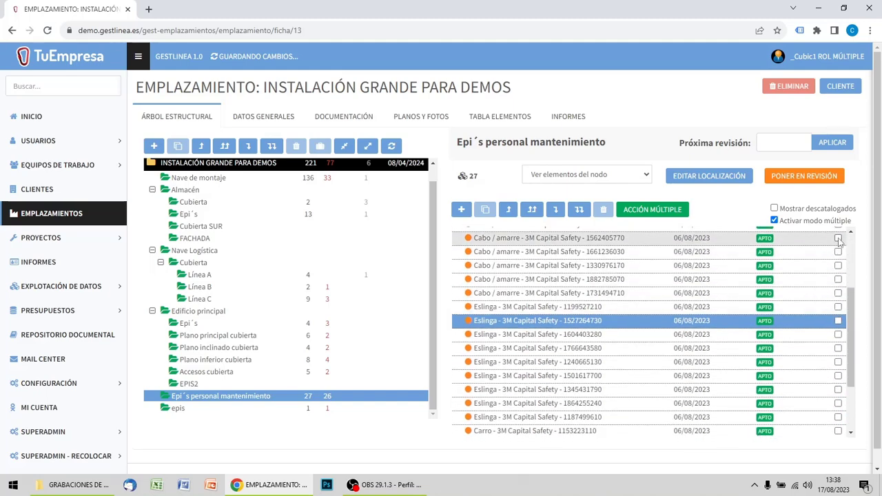
click(838, 238)
click(839, 252)
click(839, 266)
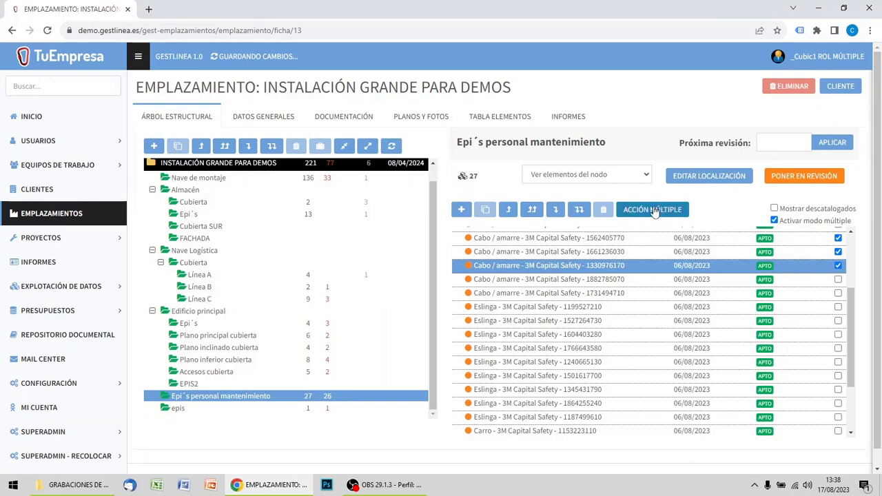
Create one revision per marked Cabo / amarre element, dated 17/08/2023 13:38, choosing the operator and the result APTO.
click(655, 210)
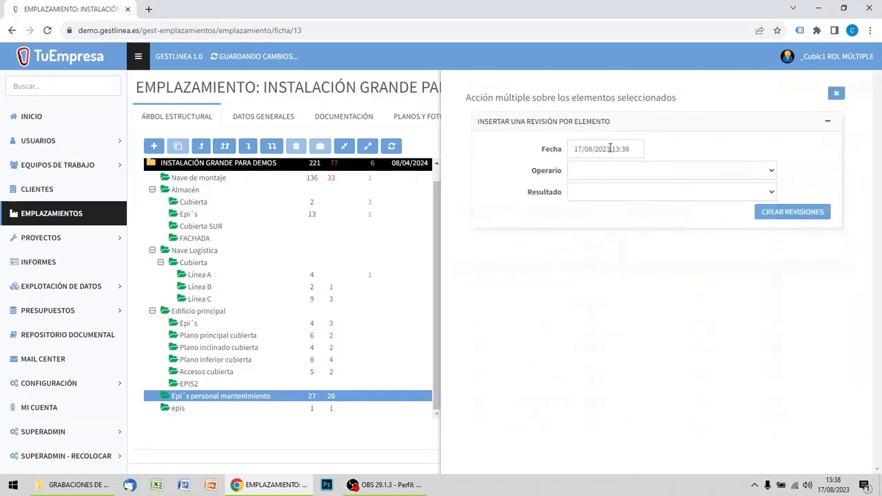
click(606, 170)
click(601, 226)
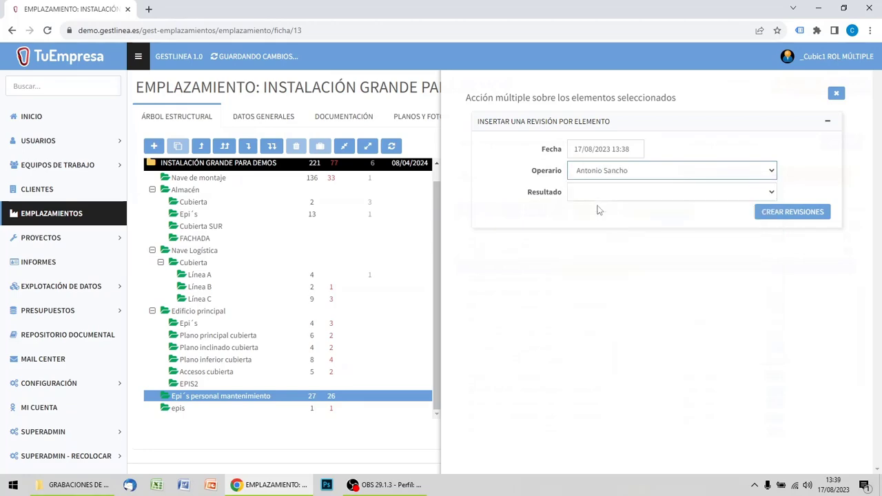
click(600, 193)
click(600, 216)
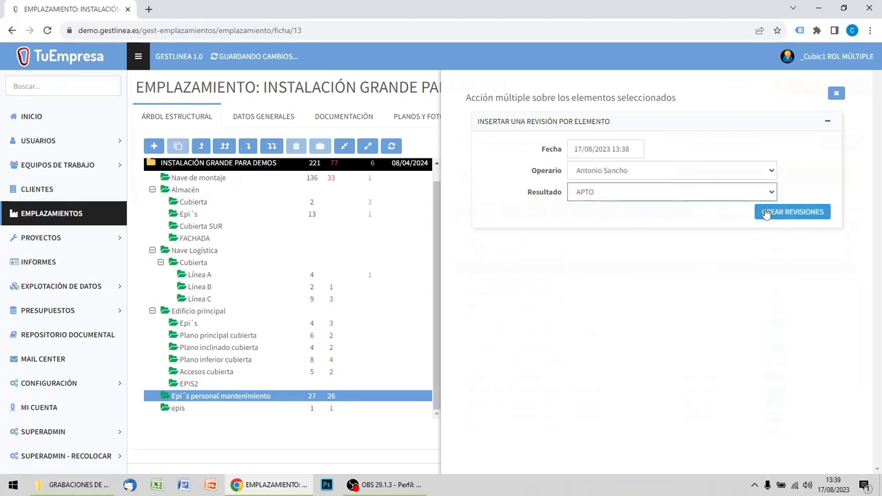
click(804, 213)
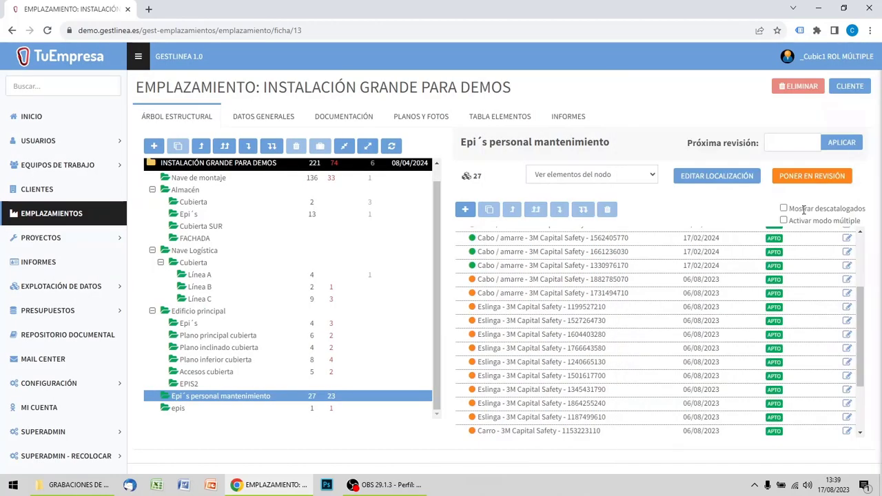
scroll(555, 258, up, 1)
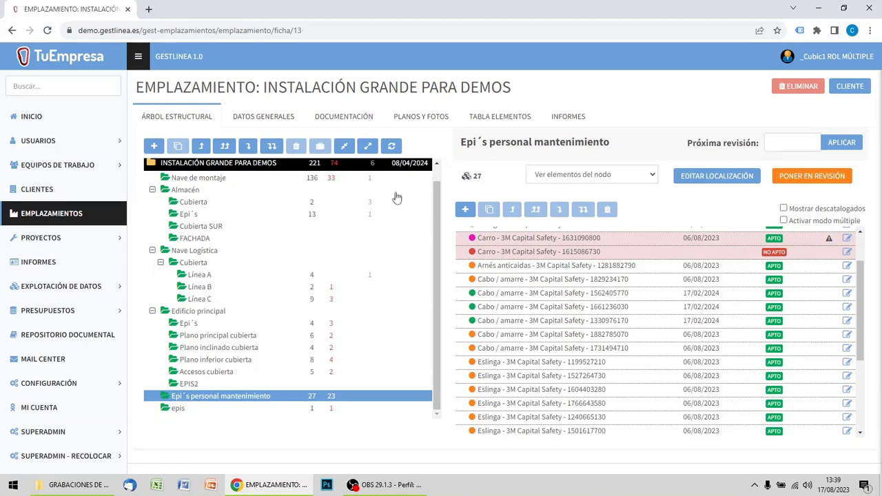
Check the site's interval between revisions in its general data, and return to the structural tree to review the elements' validity dates.
click(267, 116)
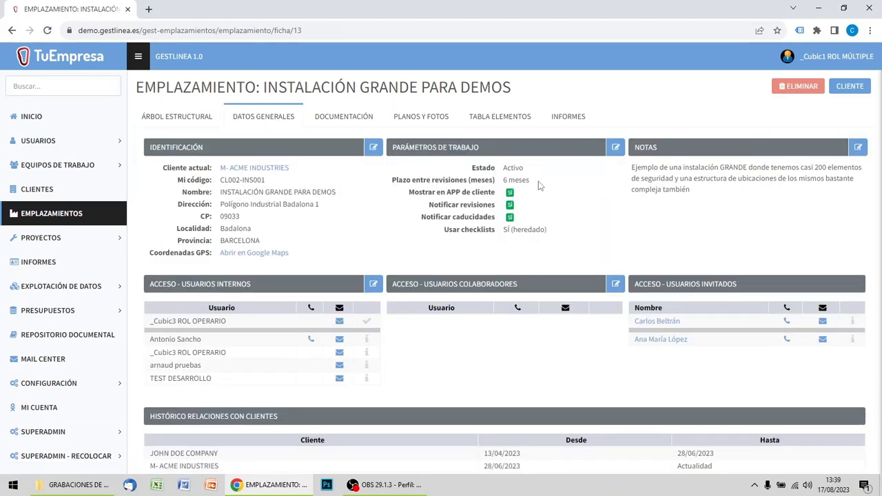
drag(543, 181, 504, 180)
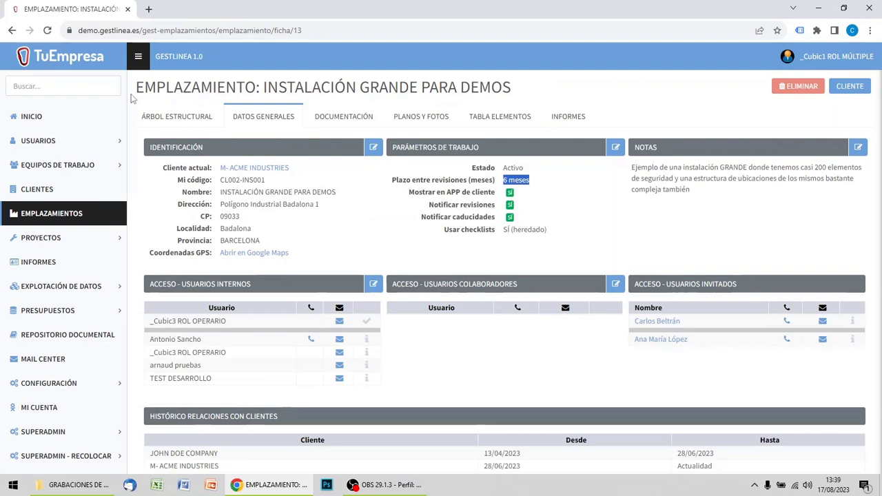
click(177, 116)
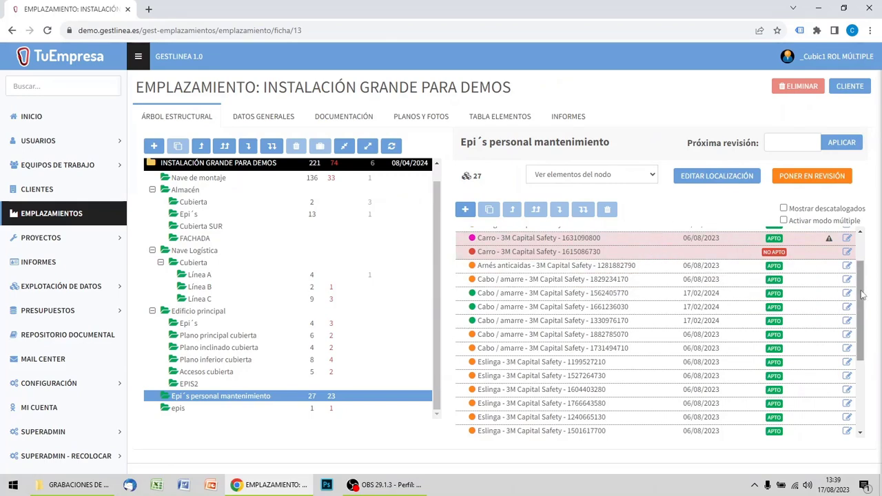
drag(862, 294, 862, 265)
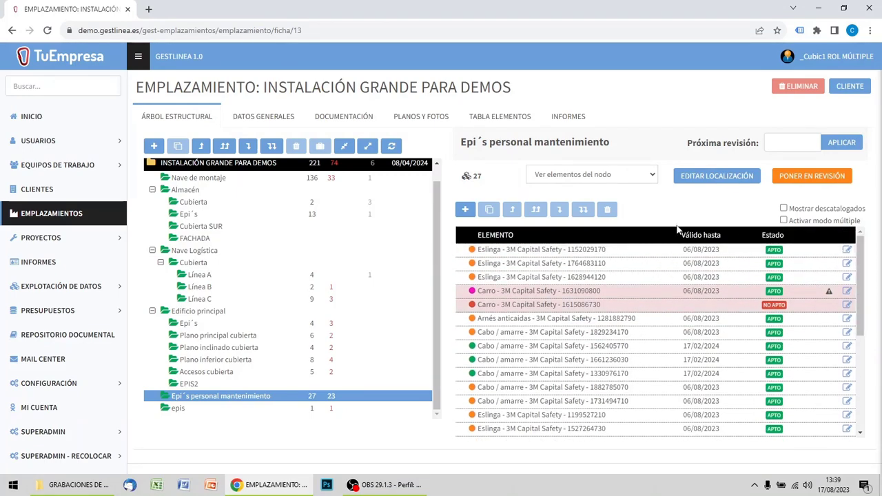
scroll(383, 251, up, 2)
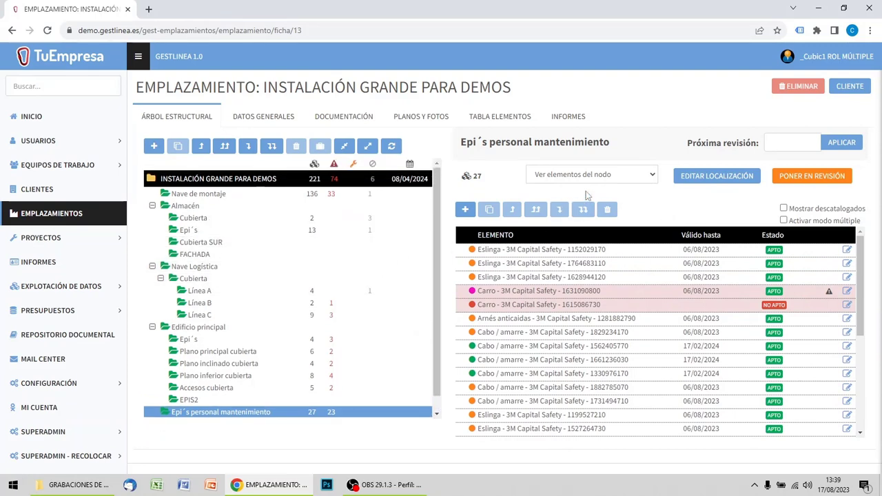
With only the node's own elements shown, examine Nave Logística, its Cubierta, and Línea A, Línea B and Línea C.
click(590, 176)
click(567, 182)
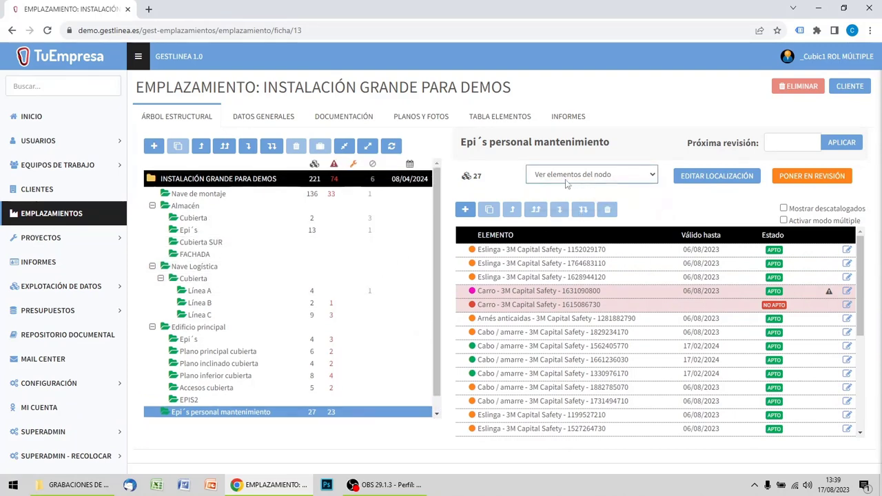
click(201, 268)
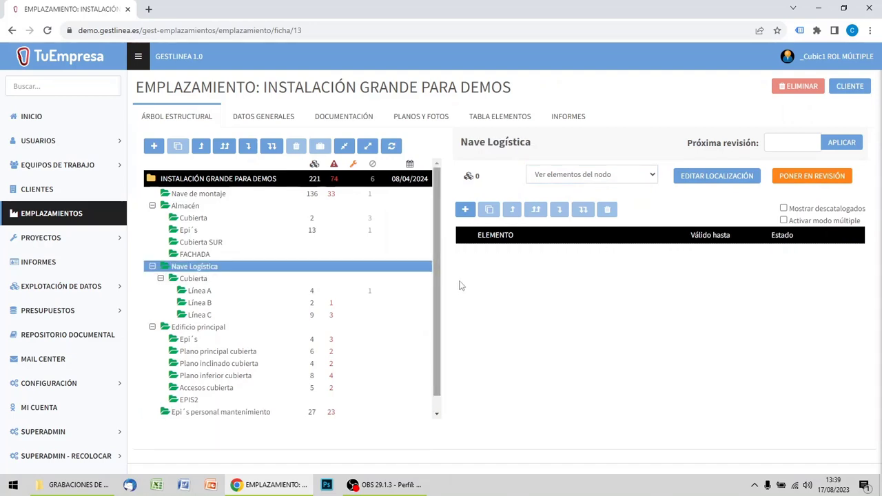
click(198, 280)
click(194, 294)
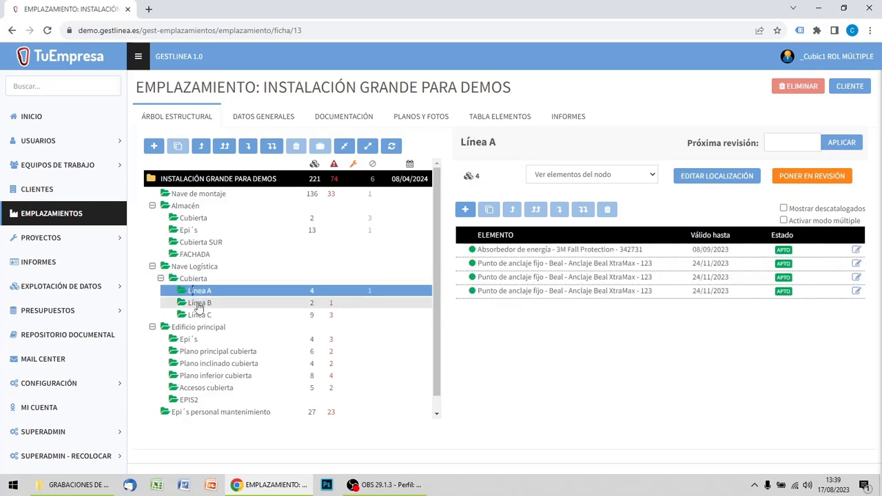
click(197, 304)
click(200, 317)
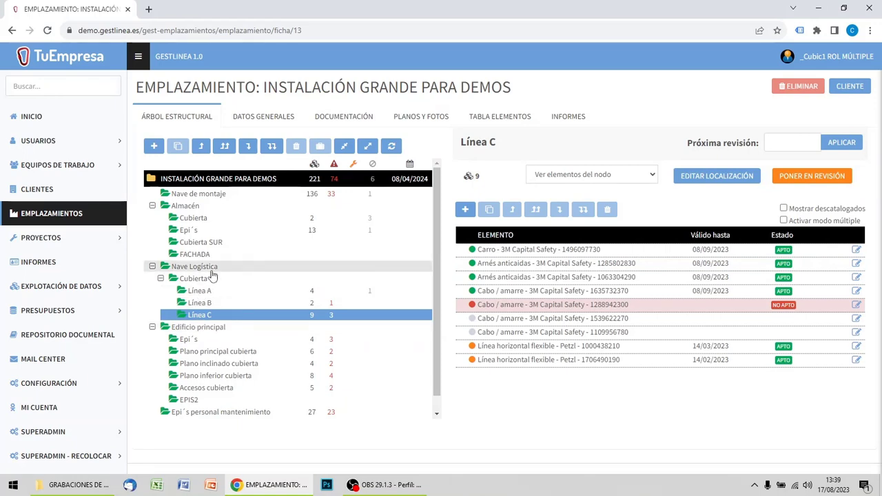
Show the elements of the whole branch for Nave Logística.
click(213, 270)
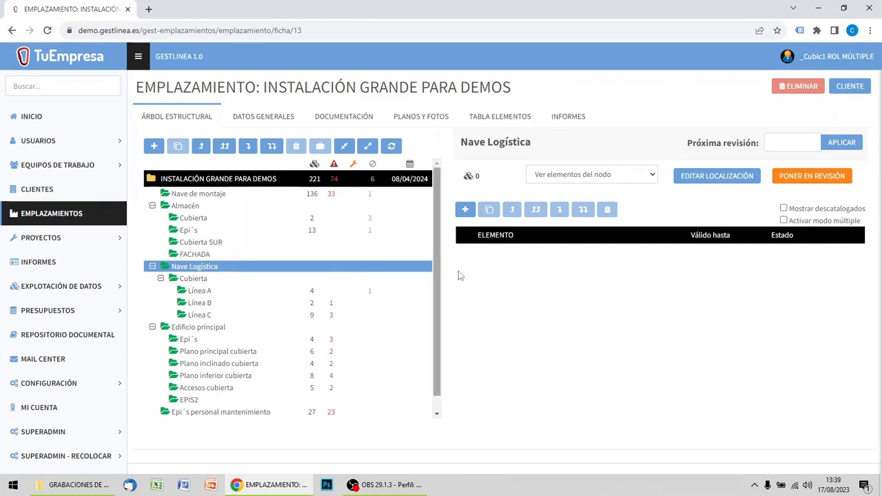
click(590, 178)
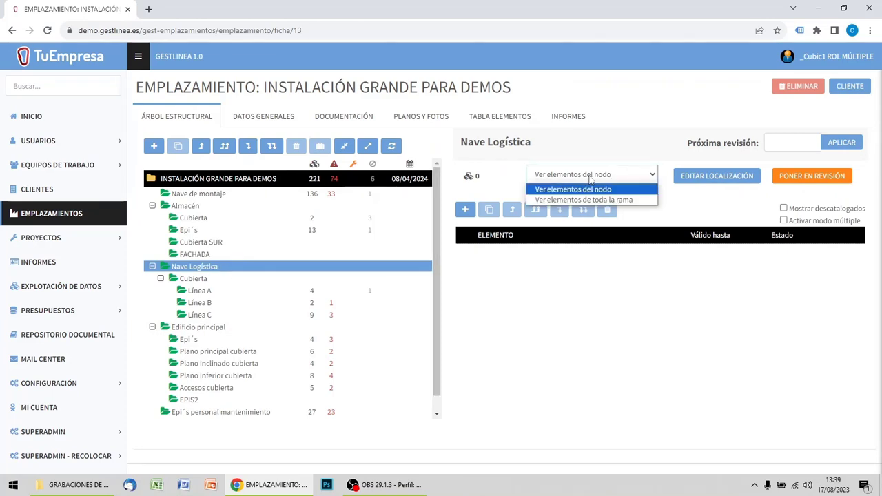
click(587, 199)
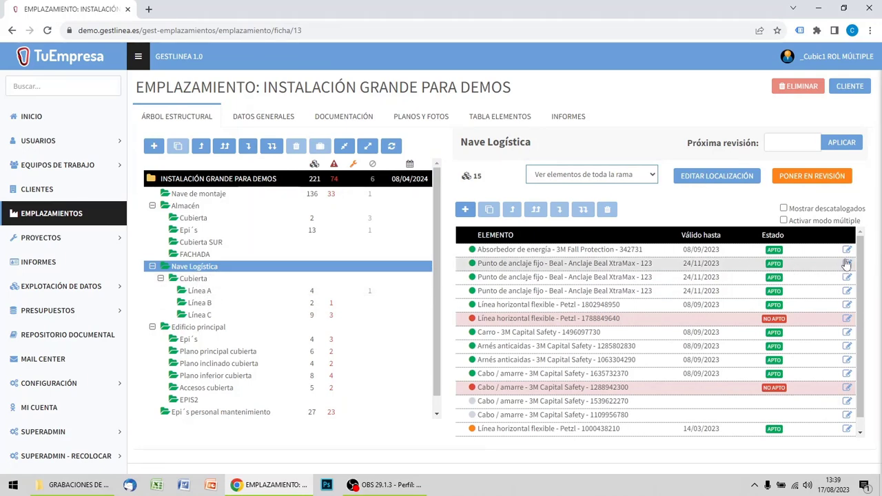
drag(862, 261, 876, 243)
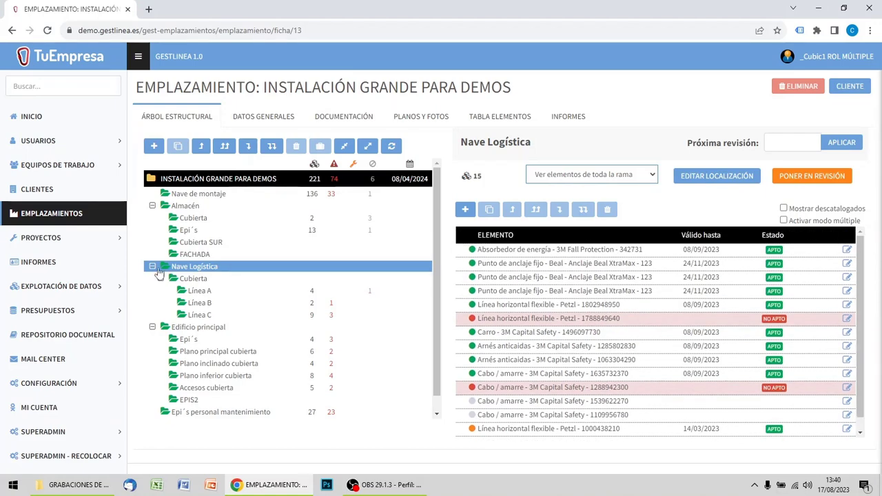
click(204, 196)
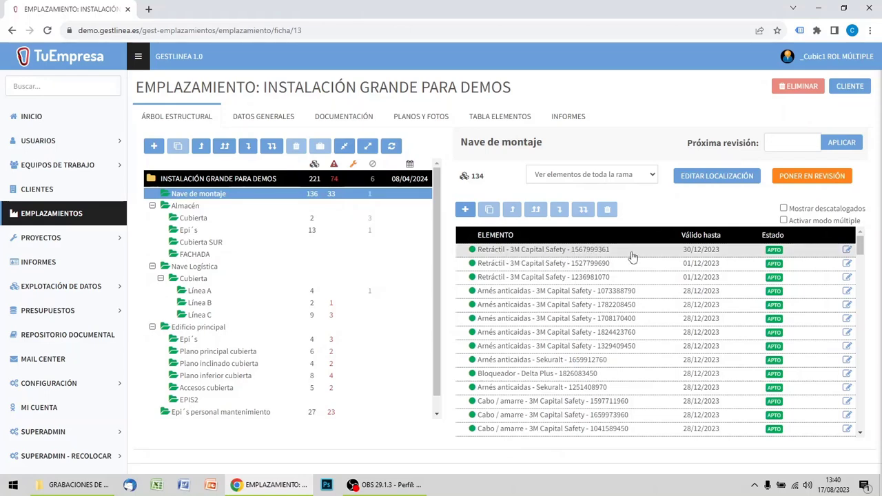
click(848, 251)
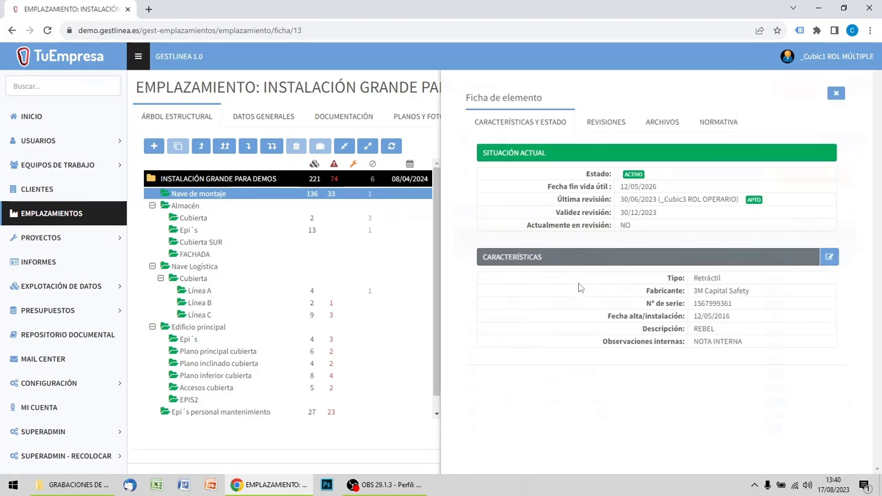
click(835, 93)
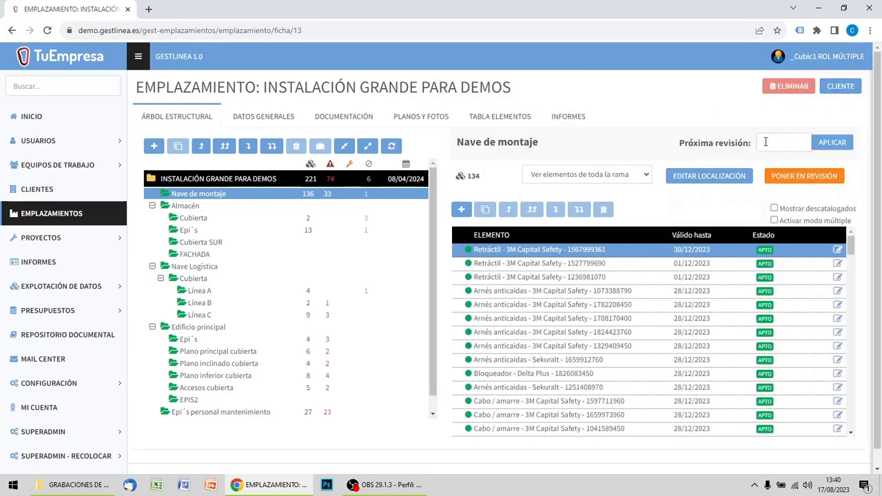
click(587, 279)
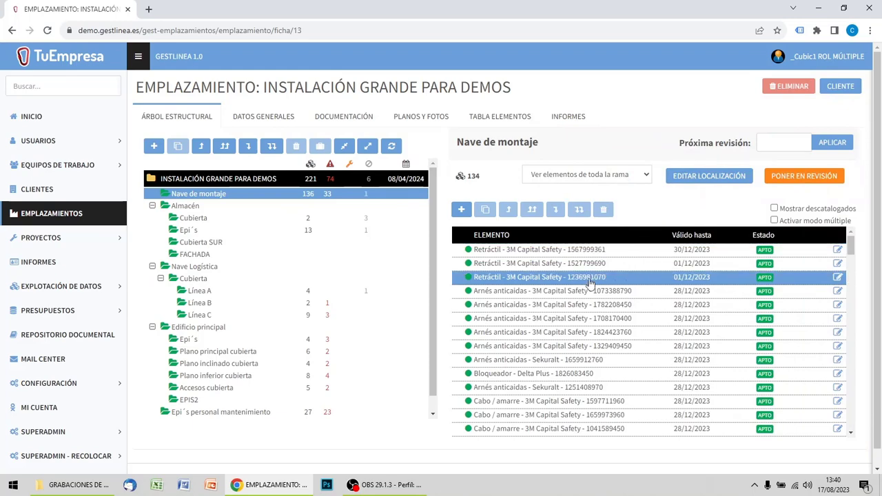
click(839, 279)
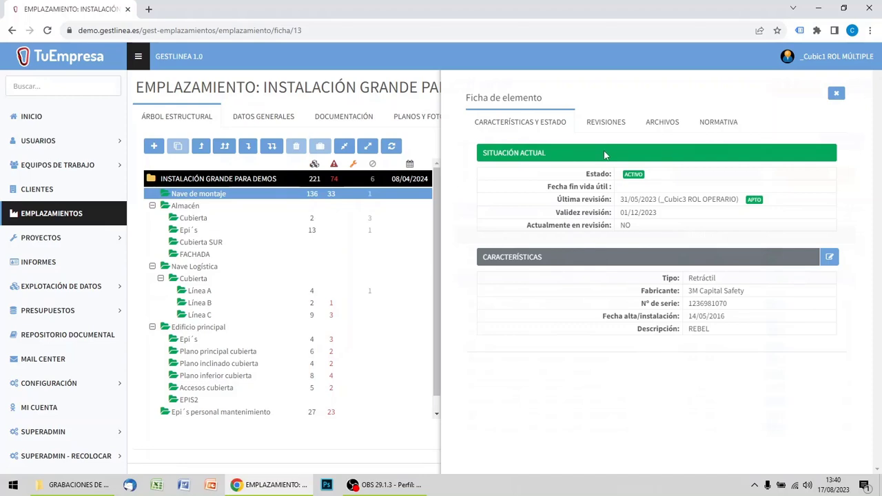
click(836, 94)
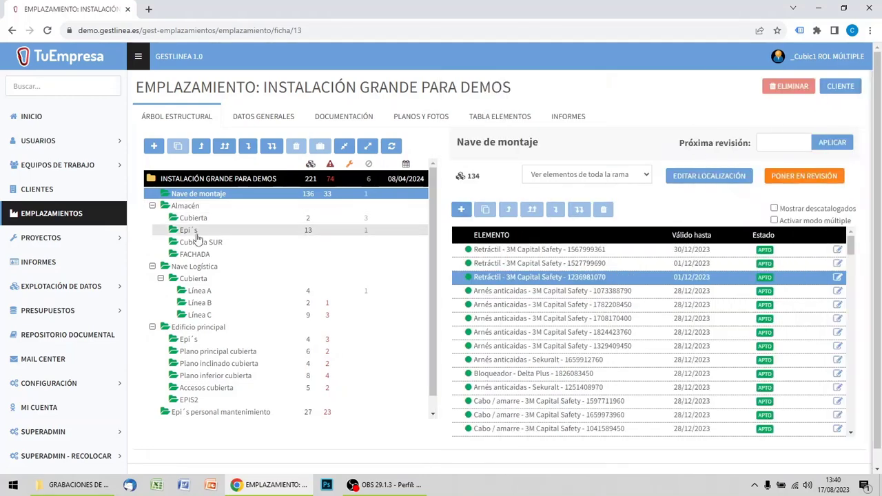
Review the element lists of Cubierta and Epi´s in Almacén and of Línea C in Nave Logística.
click(191, 219)
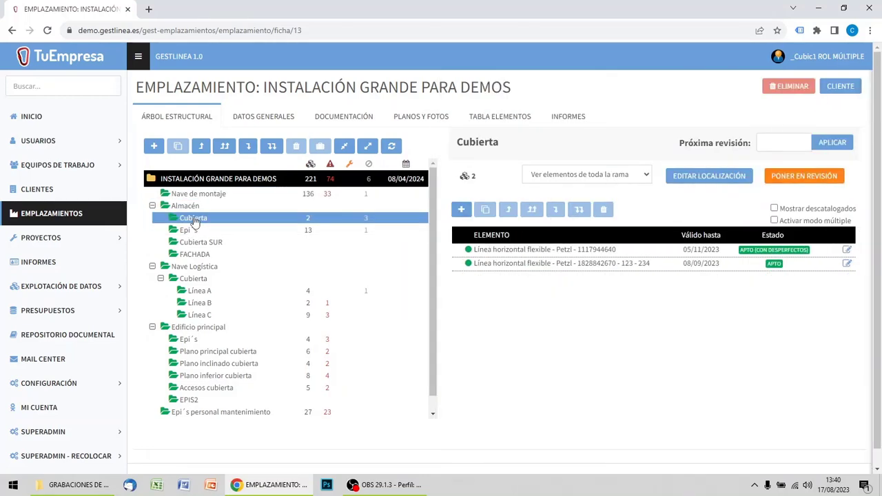
click(194, 232)
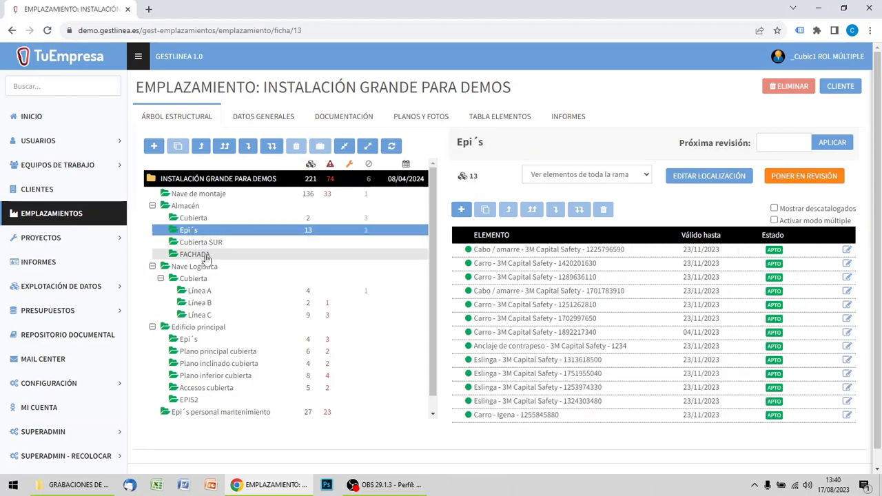
click(199, 314)
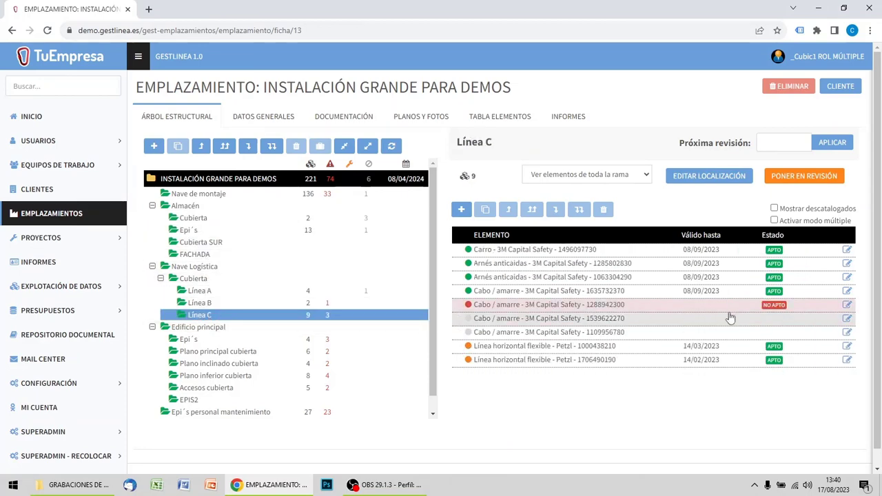
click(848, 306)
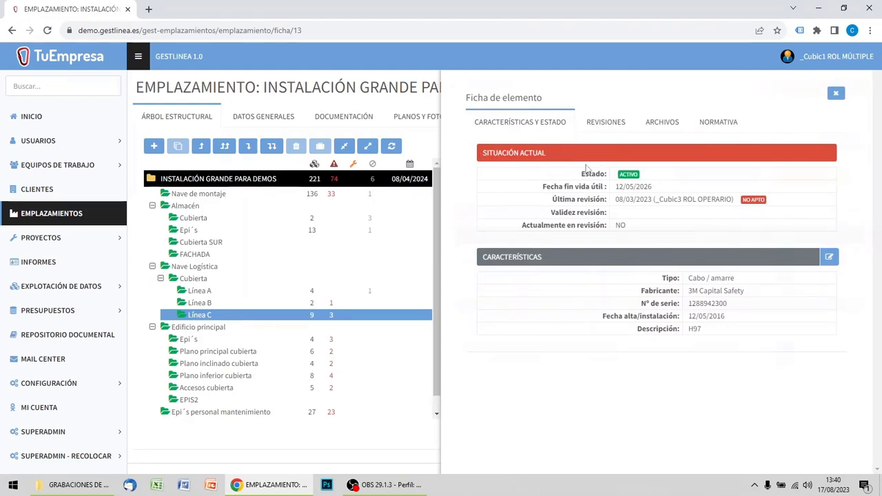
click(828, 259)
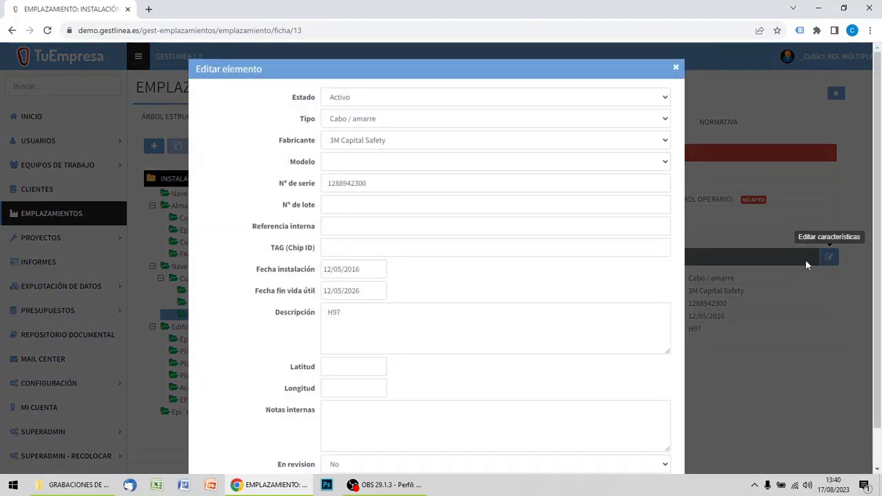
scroll(379, 114, down, 1)
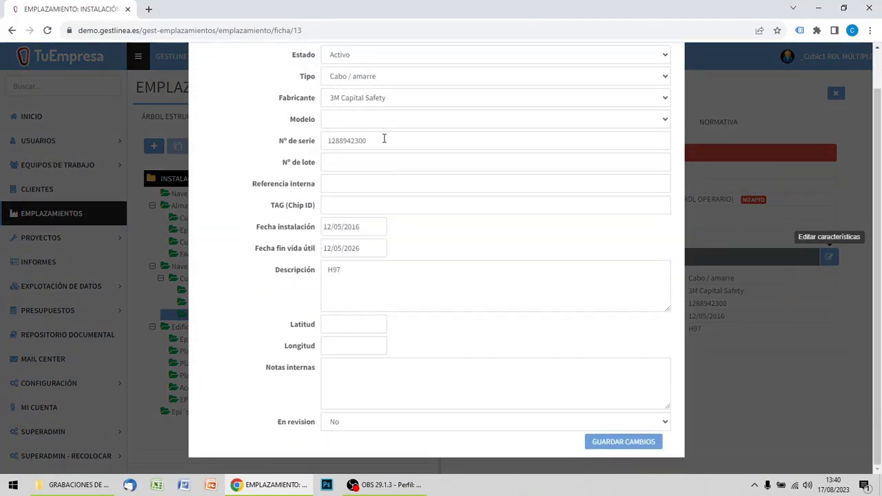
scroll(385, 138, up, 1)
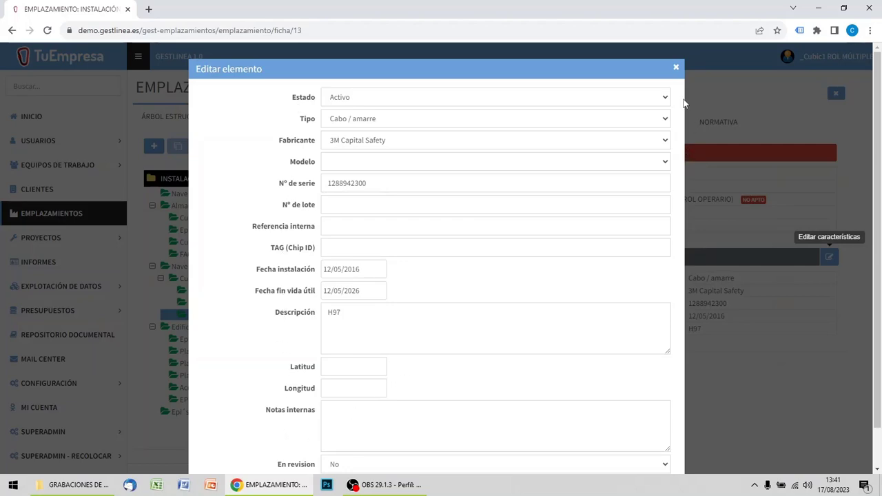
click(677, 67)
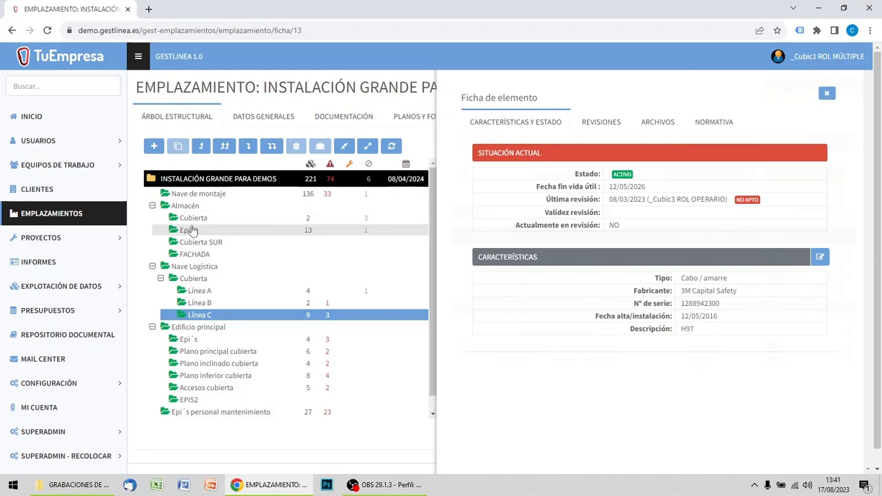
click(193, 219)
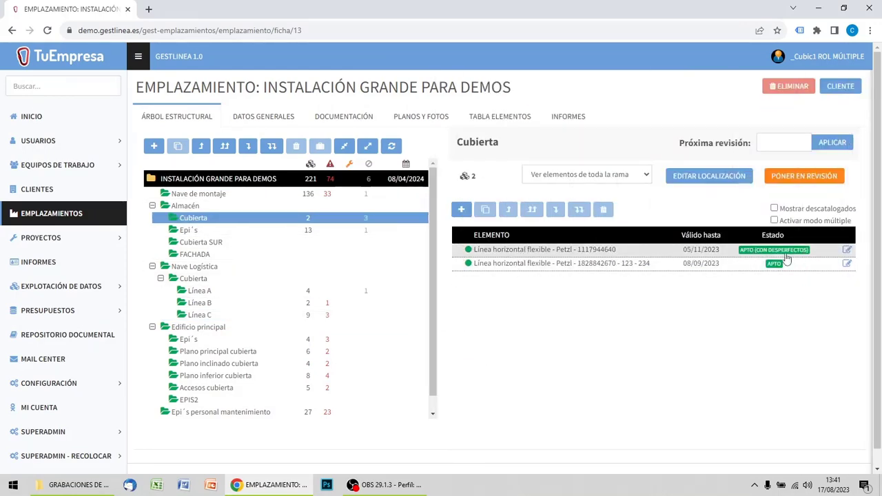
click(848, 251)
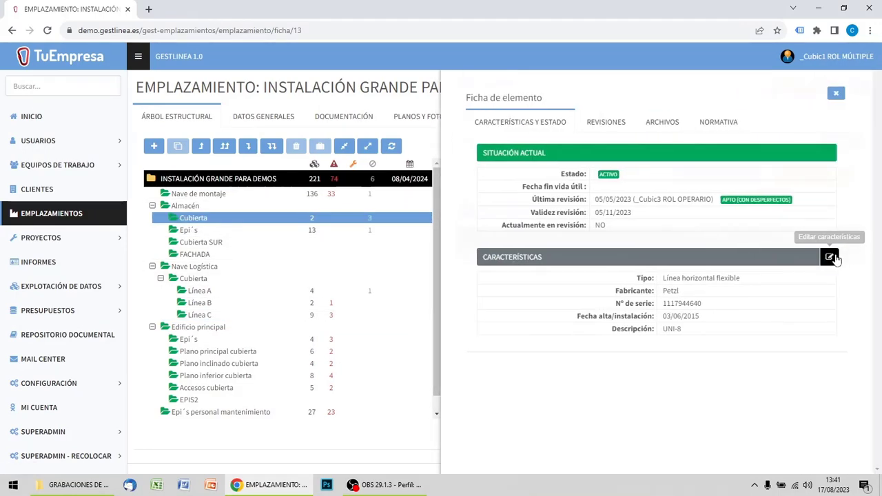
click(833, 257)
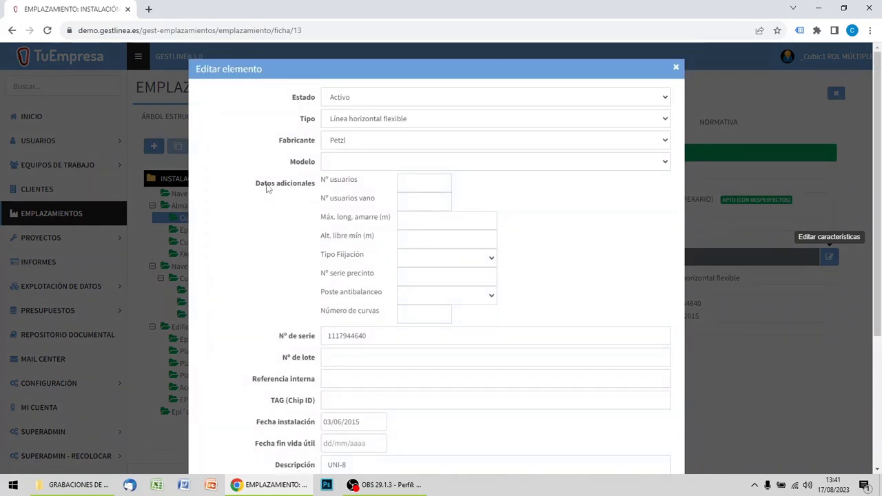
Examine the flexible line's additional data fields and its revision of 08/08/2019, closing both edit forms without saving.
drag(257, 184, 312, 186)
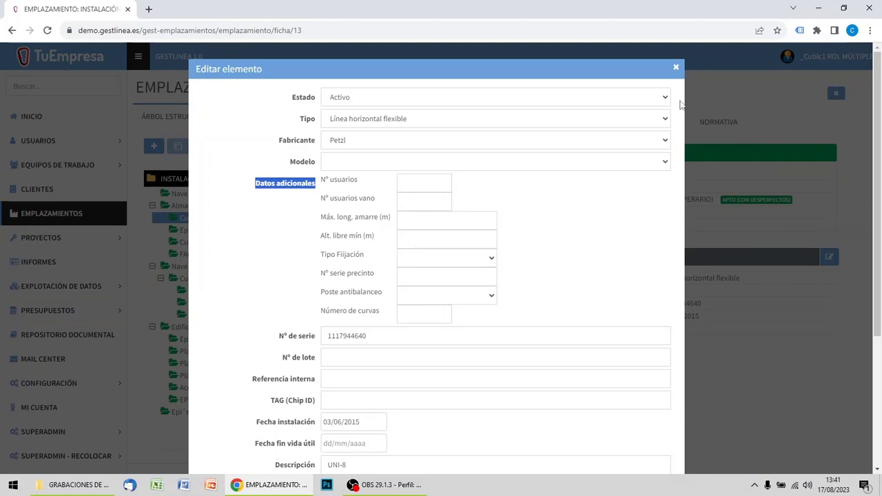
click(675, 69)
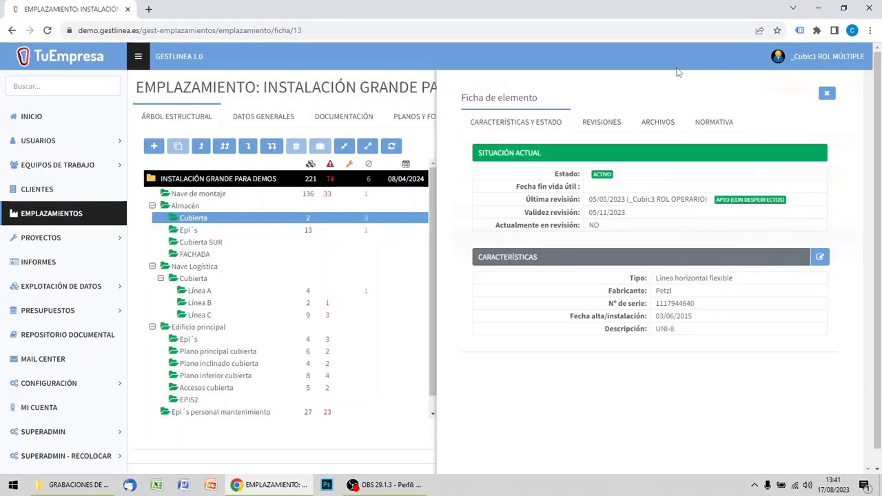
click(597, 123)
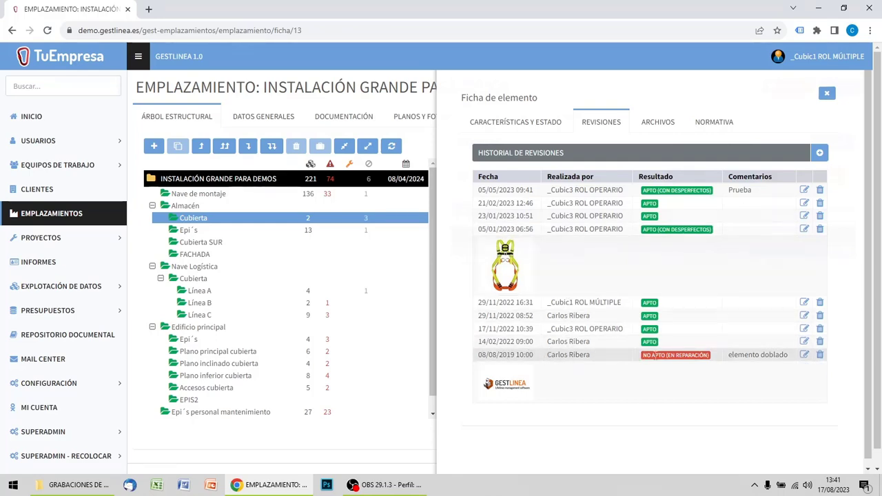
click(804, 354)
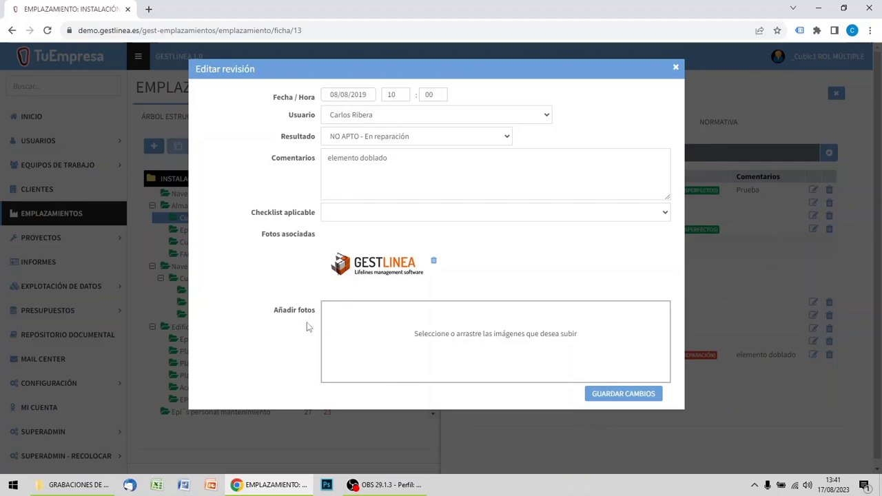
click(676, 67)
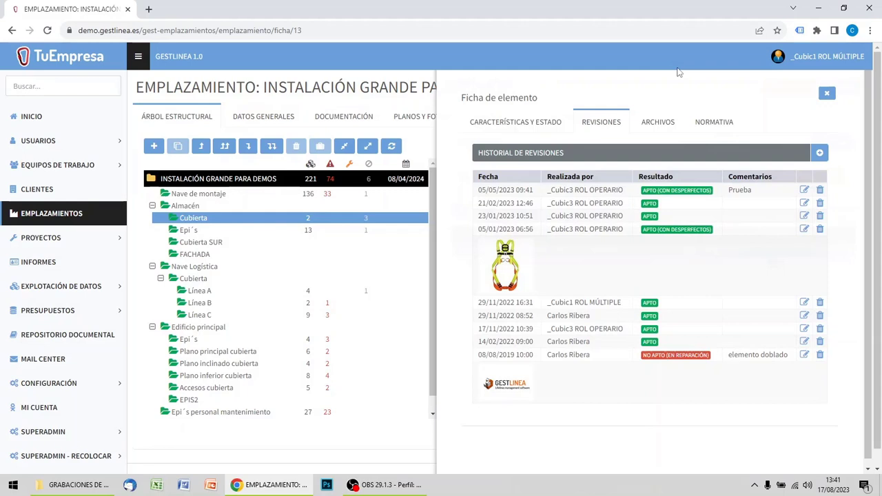
Examine the element's photo and documentation sections, its revision history, and the document upload form, closing the form without uploading.
click(657, 127)
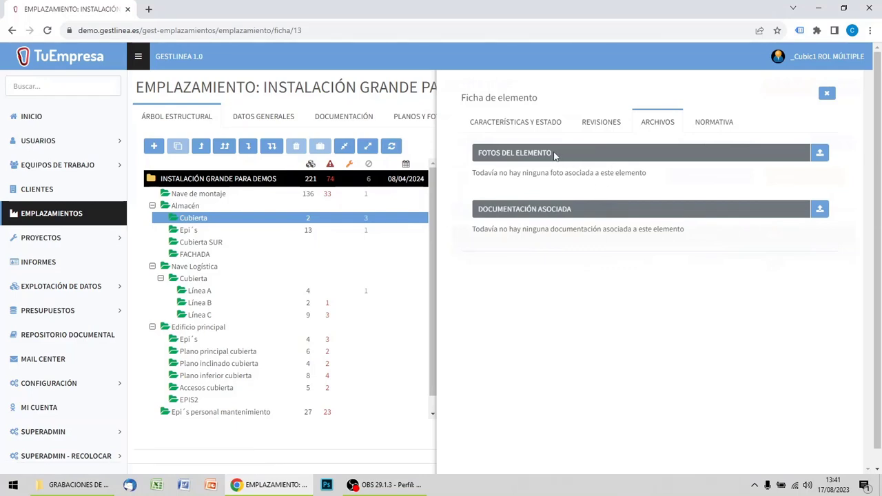
drag(555, 156, 474, 154)
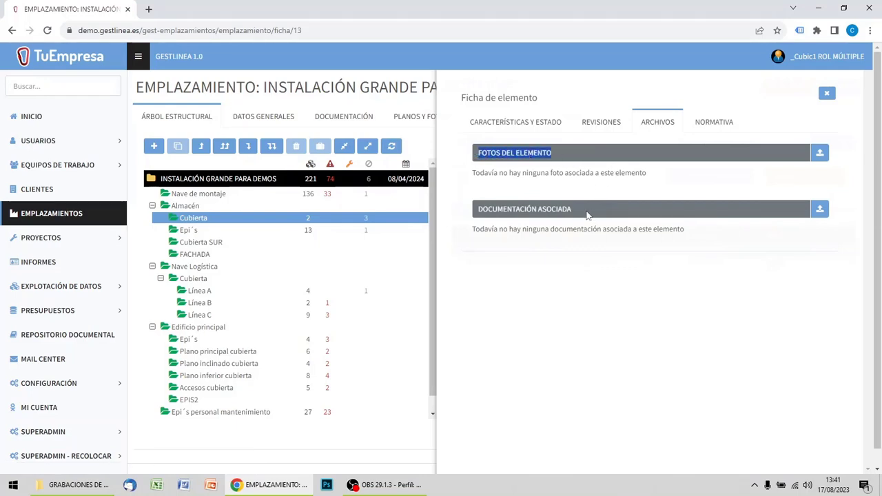
drag(587, 215, 474, 210)
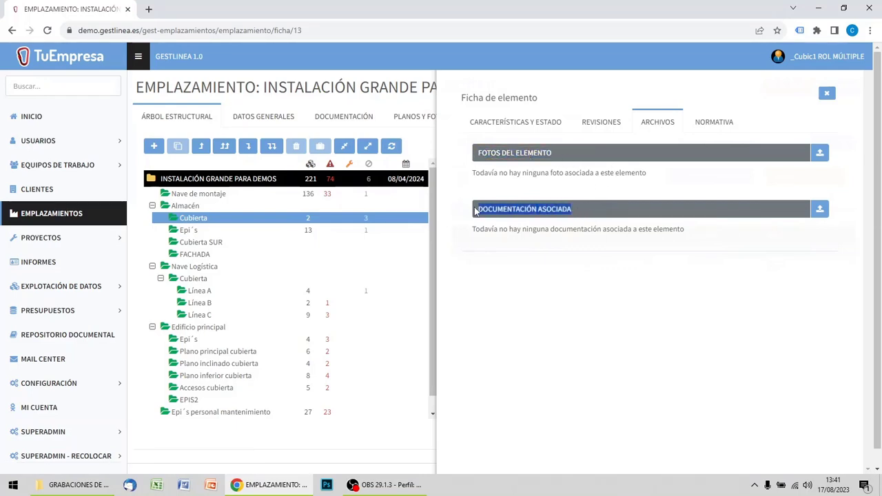
click(607, 277)
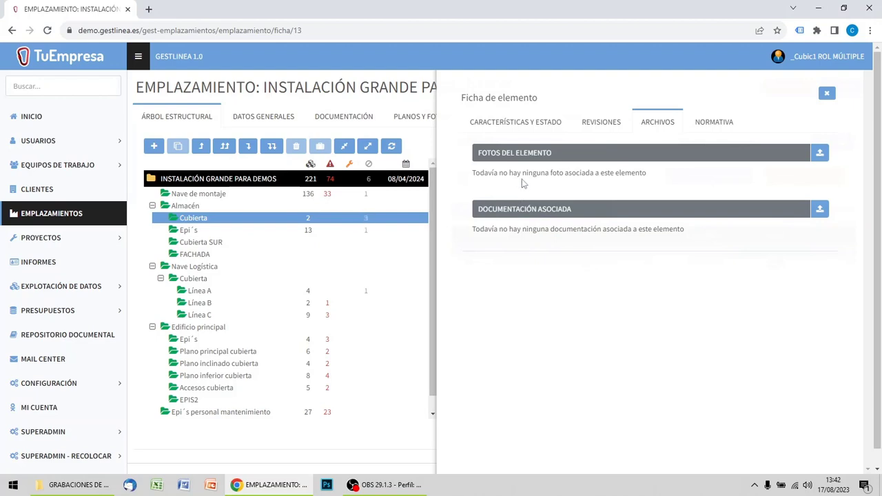
click(601, 122)
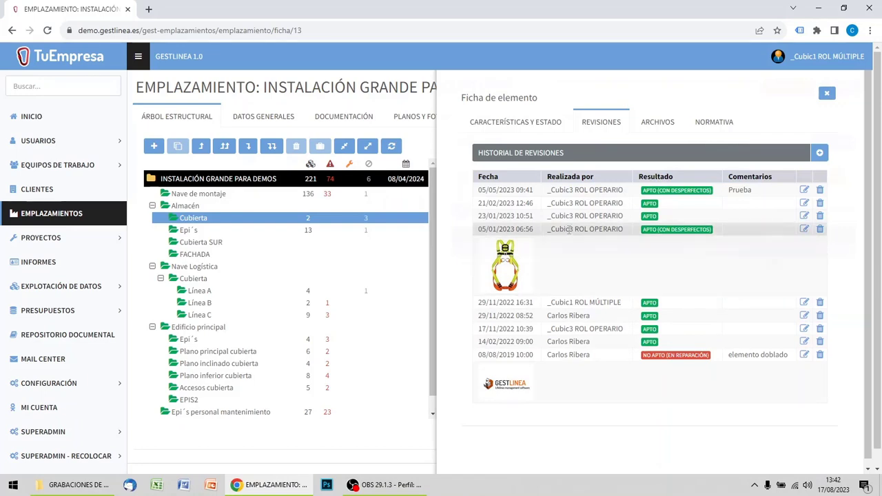
click(650, 124)
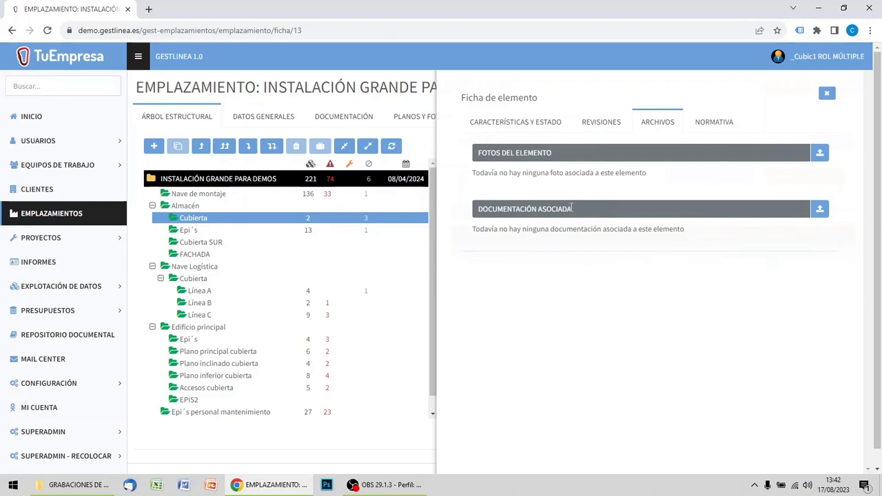
click(819, 209)
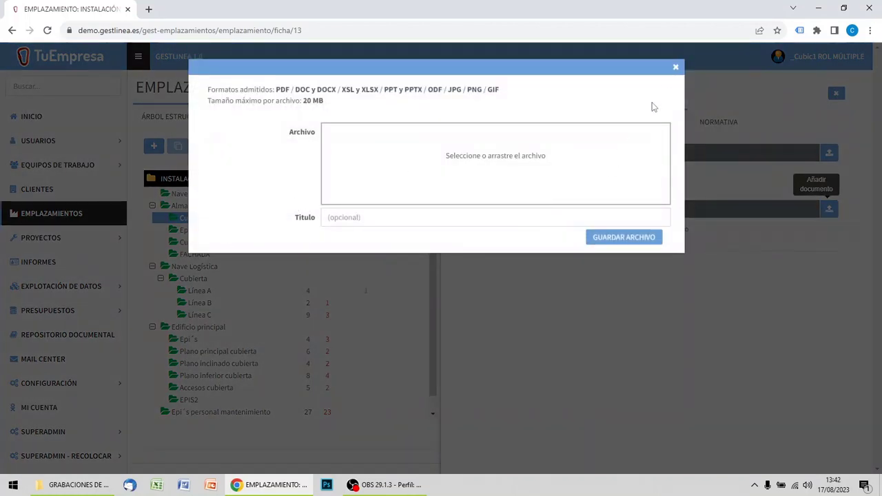
click(677, 69)
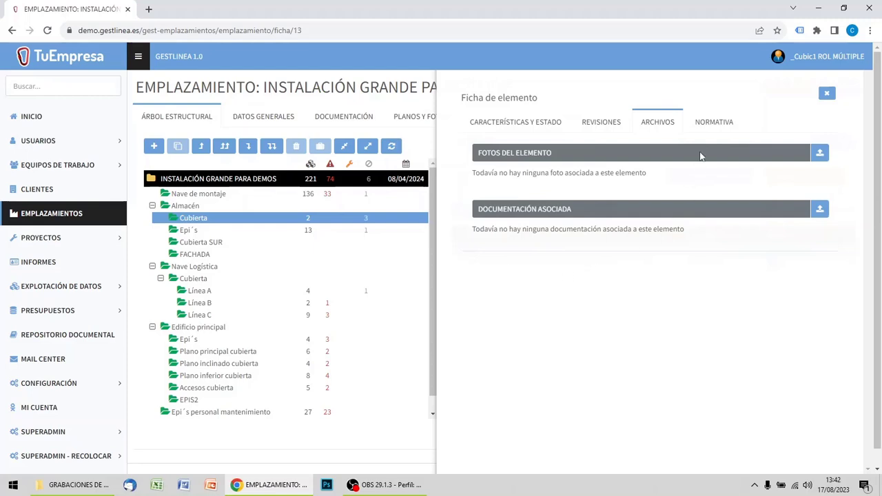
Examine the standards assigned to the element's type and the list of additional standards available for this element.
click(715, 123)
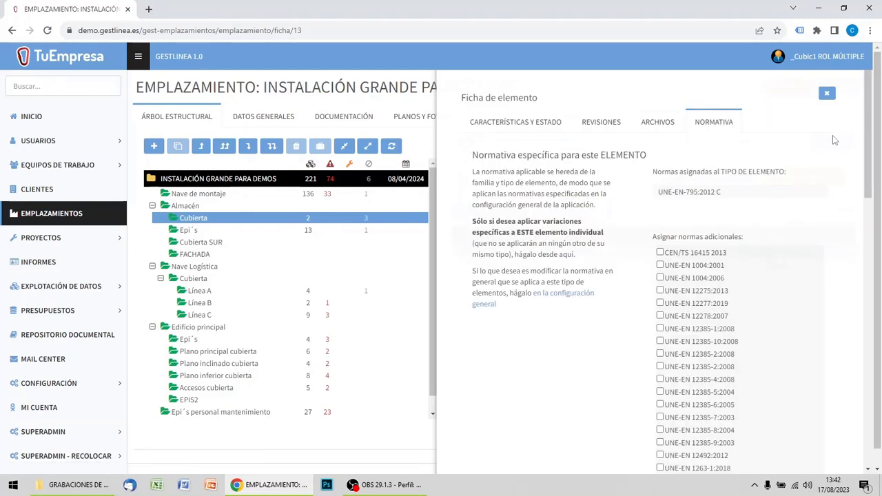
drag(731, 198, 658, 196)
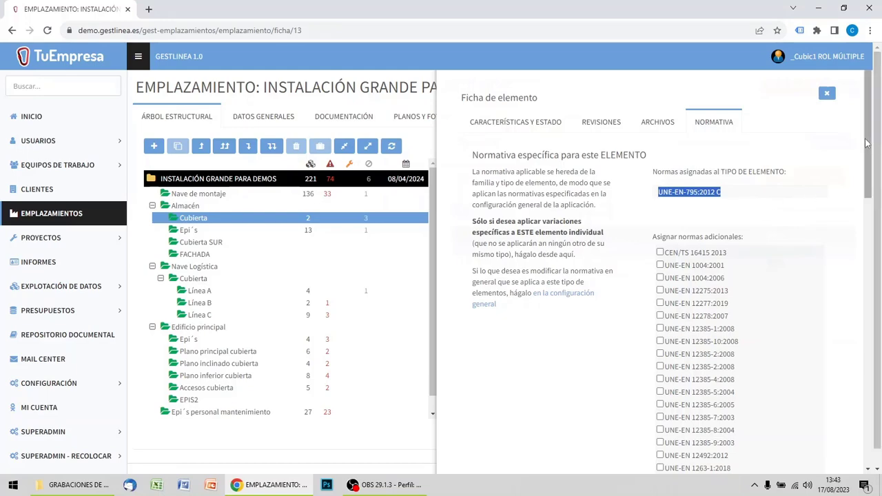
drag(867, 142, 874, 437)
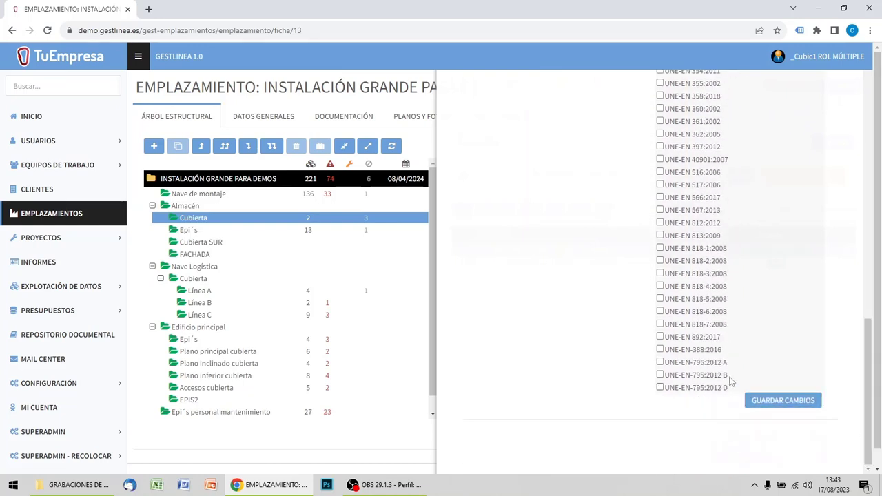
Mark UNE-EN-795:2012 A, UNE-EN 12385-10:2008, the second UNE-EN 12385-2:2008 and UNE-EN 12385-4:2008 as additional standards, and close the element record without saving.
click(660, 363)
drag(869, 349, 872, 80)
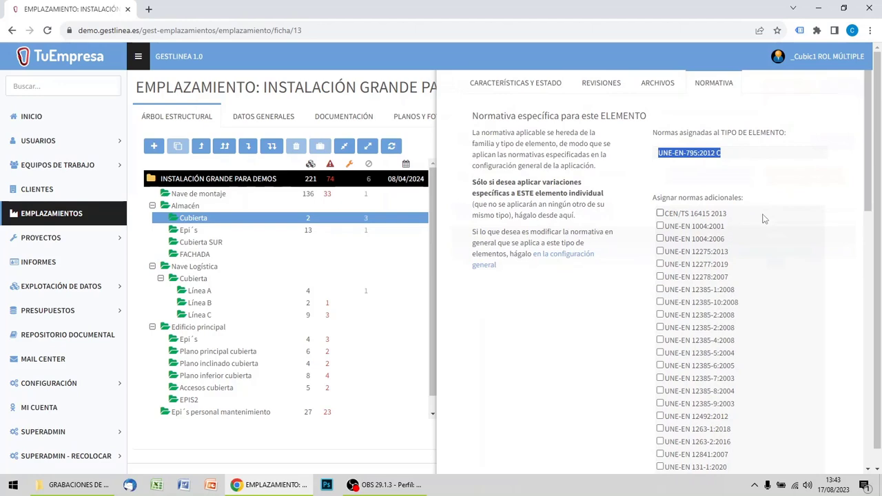
click(661, 302)
click(660, 328)
click(661, 341)
drag(616, 195, 512, 196)
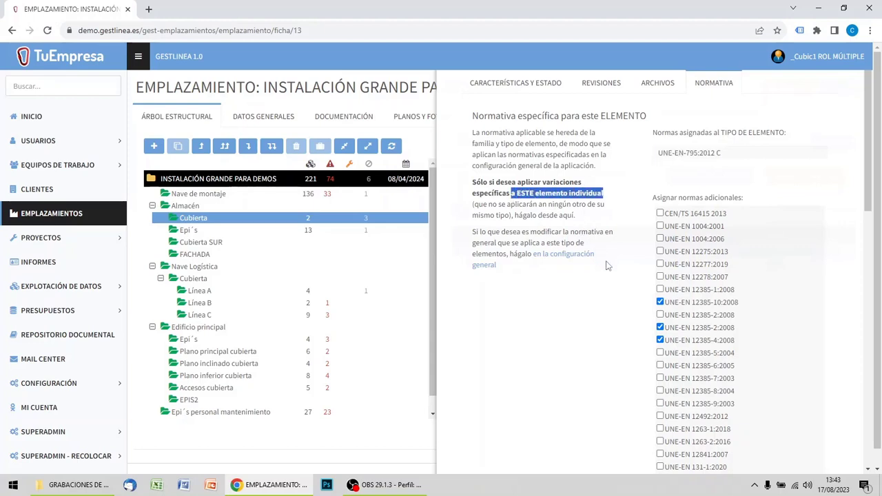
scroll(800, 201, up, 2)
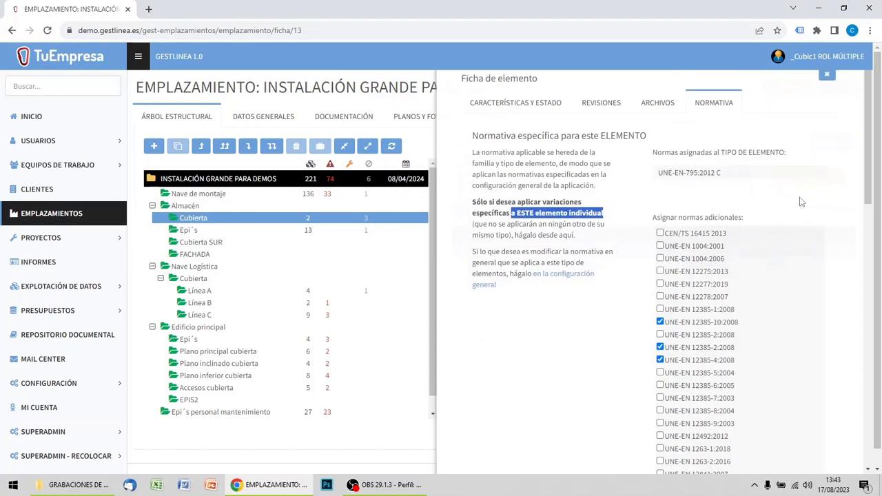
click(827, 94)
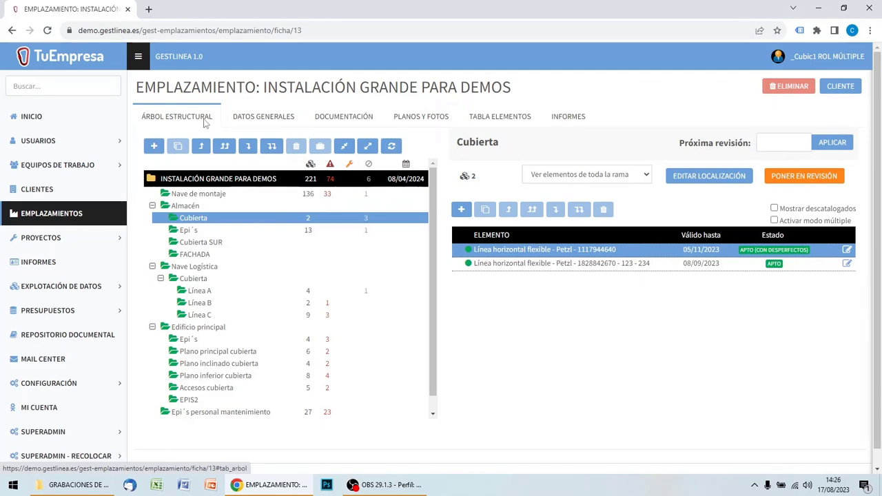
Review the site-wide element table and the element lists of Almacén's Epi´s, Nave Logística, Línea A and Línea C.
click(508, 118)
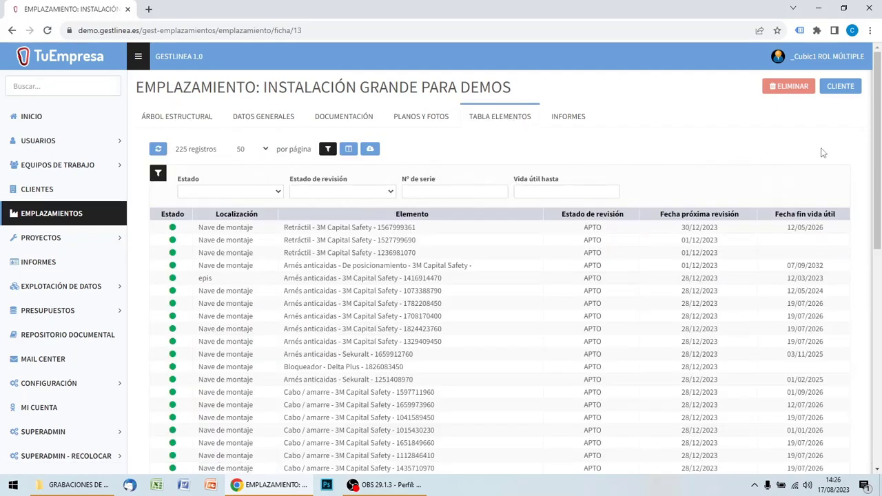
mouse_move(878, 141)
mouse_down()
mouse_move(879, 360)
mouse_move(879, 141)
mouse_up()
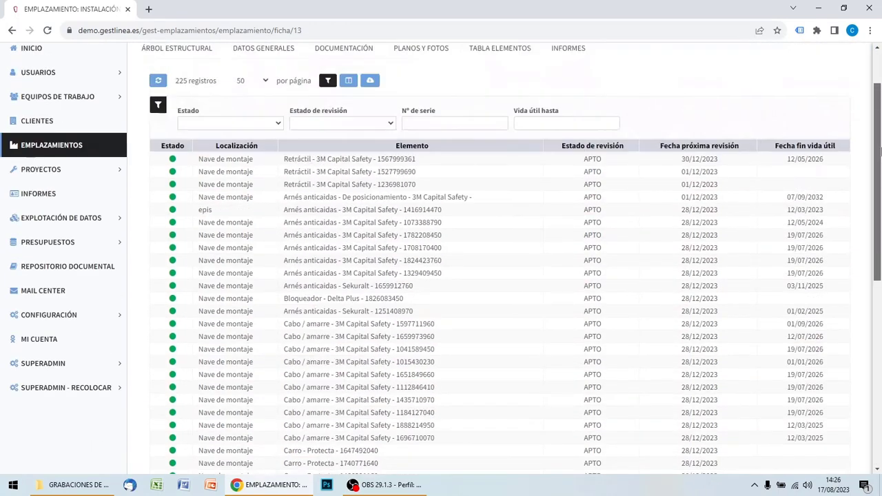
click(189, 117)
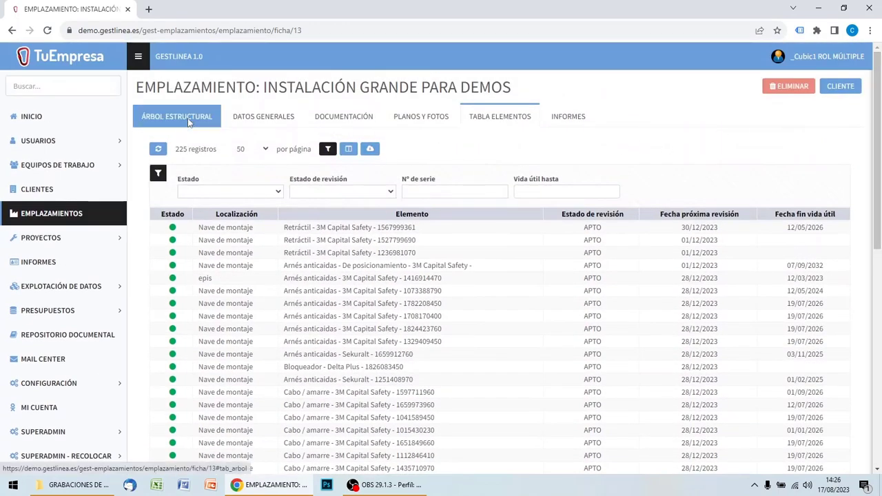
click(193, 230)
click(197, 267)
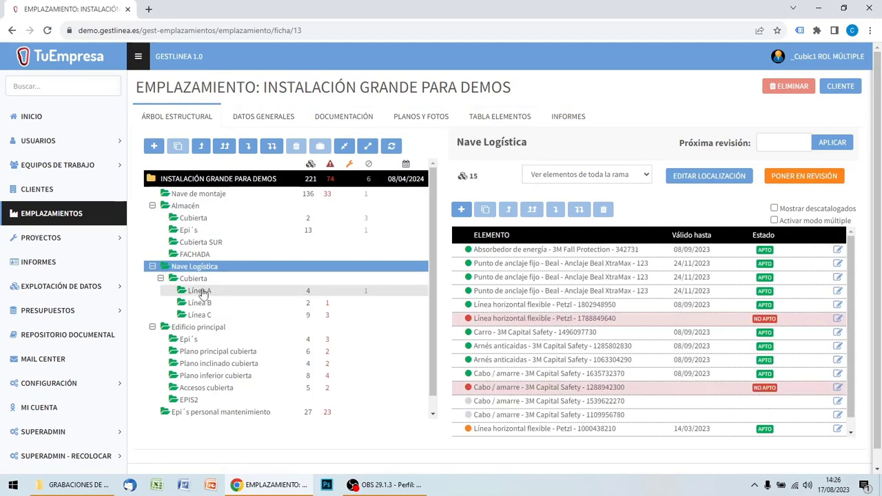
click(199, 291)
click(199, 315)
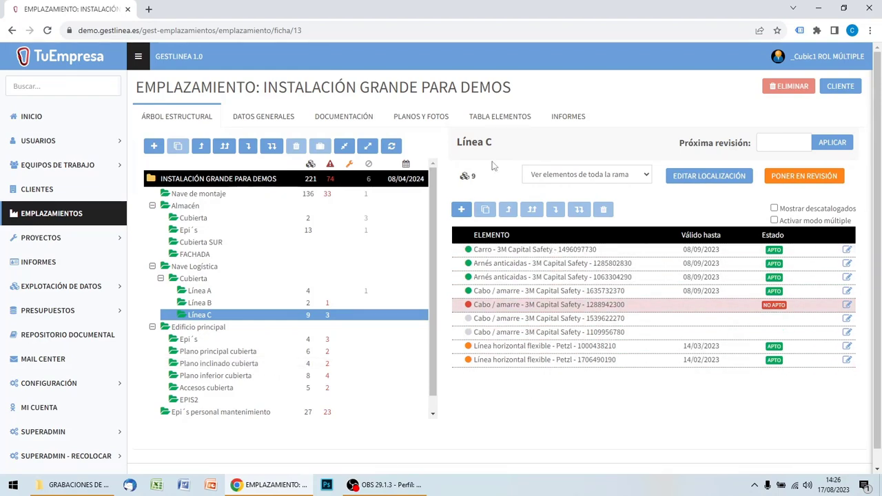
Add the Nº de serie, Fecha instalación, Descripción, Notas internas, Tipo elemento, Fabricante and Modelo columns to the site's element table.
click(508, 117)
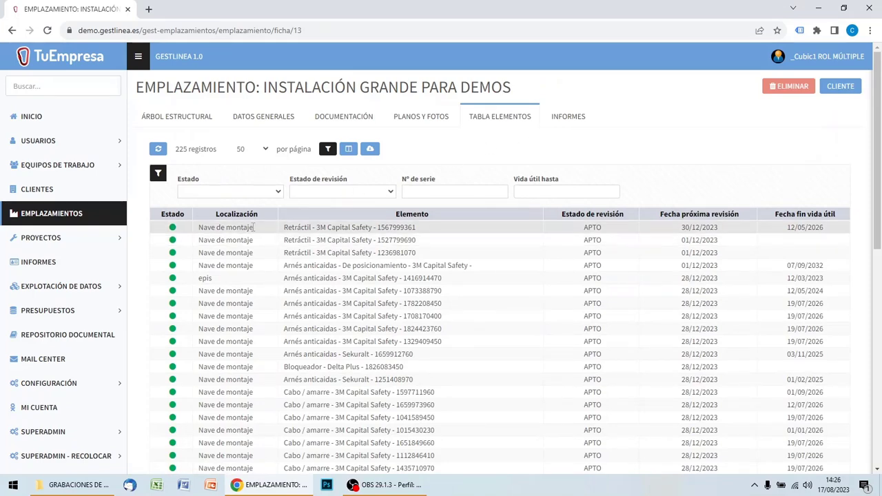
scroll(249, 235, down, 3)
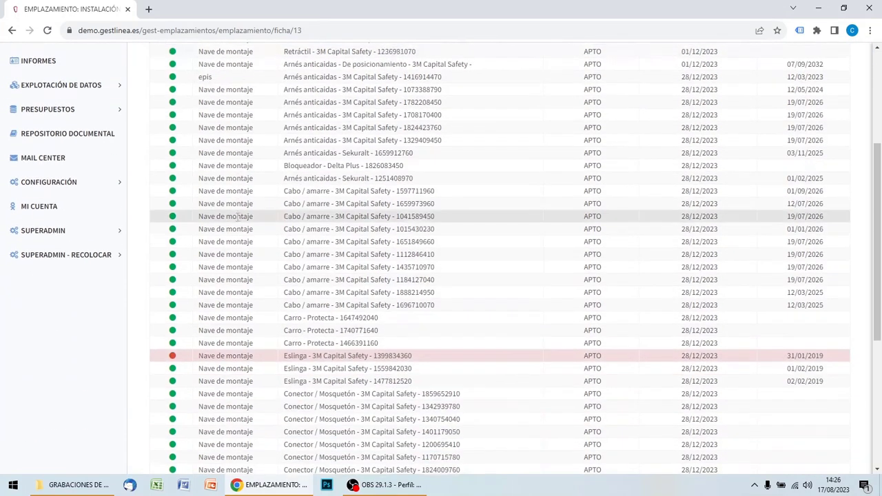
scroll(241, 218, down, 4)
scroll(246, 221, up, 5)
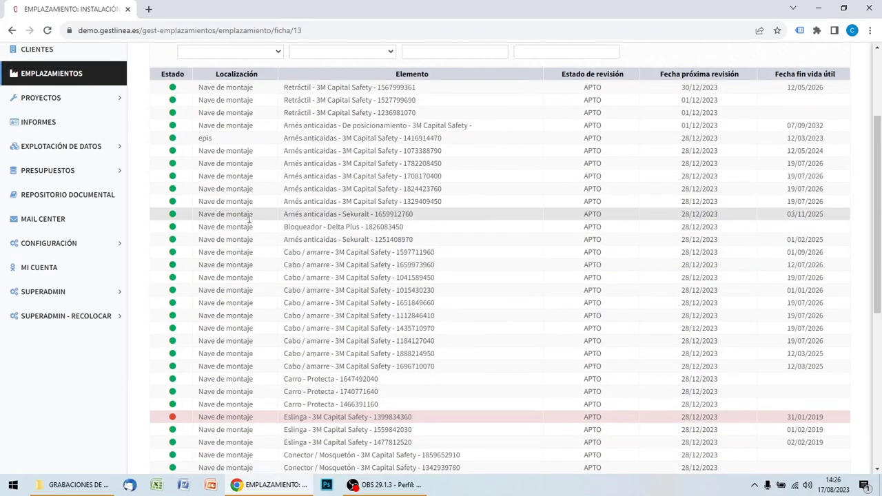
scroll(249, 219, up, 2)
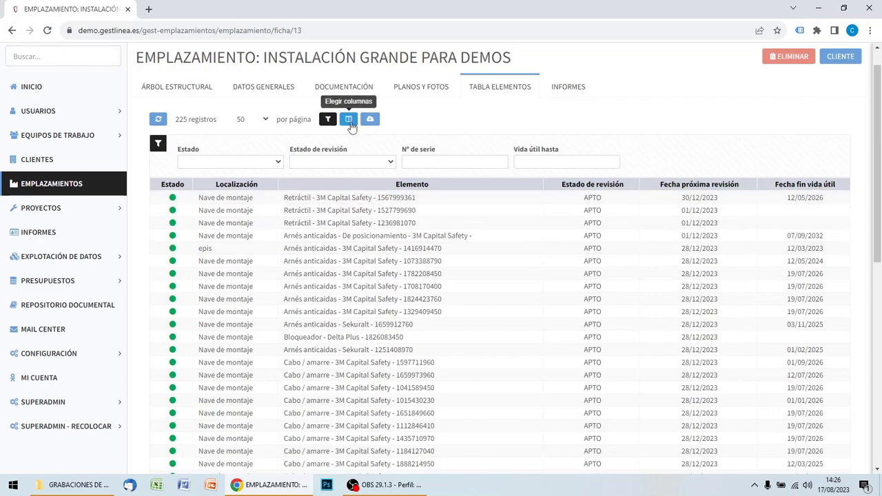
click(350, 120)
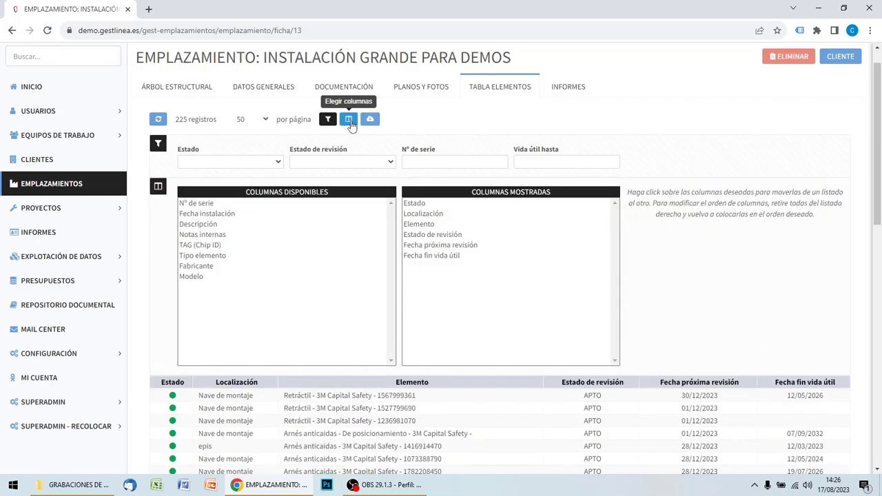
click(206, 206)
click(207, 206)
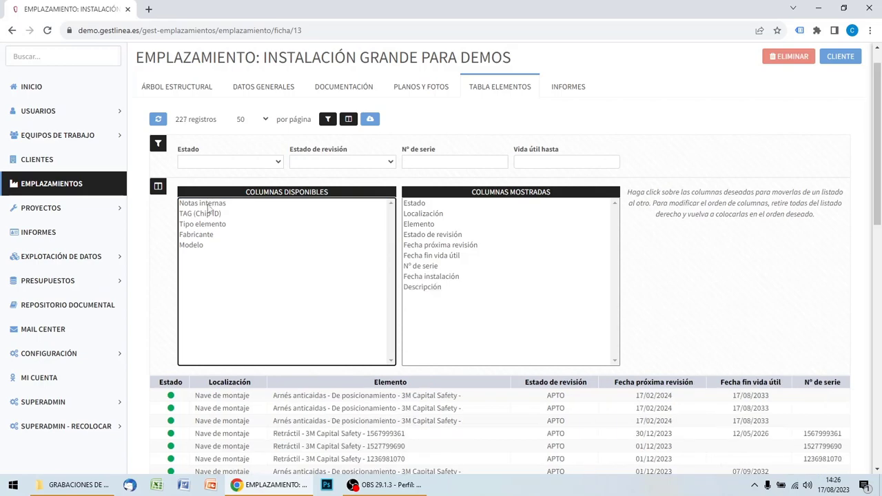
click(207, 204)
click(202, 215)
click(201, 215)
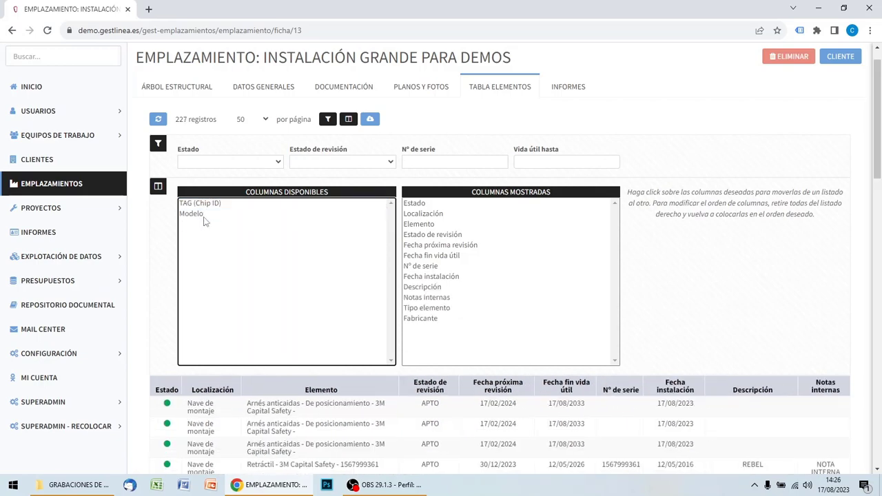
click(200, 215)
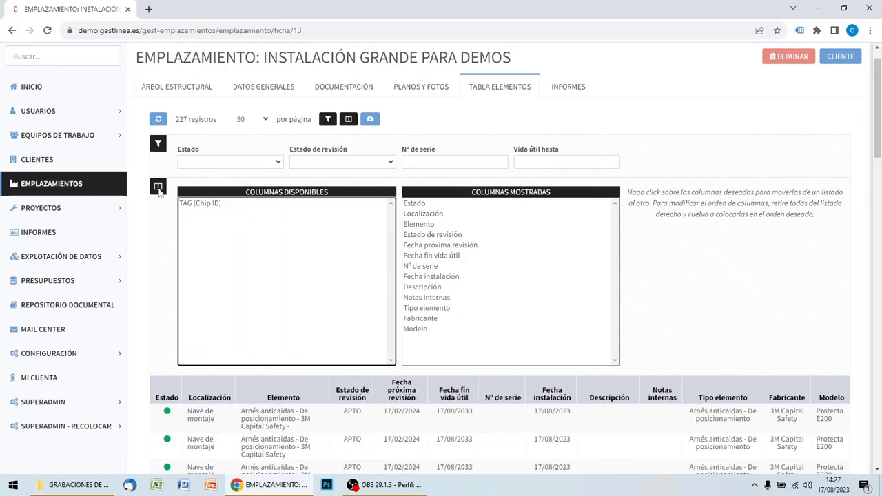
click(158, 186)
scroll(616, 310, down, 4)
scroll(617, 311, up, 5)
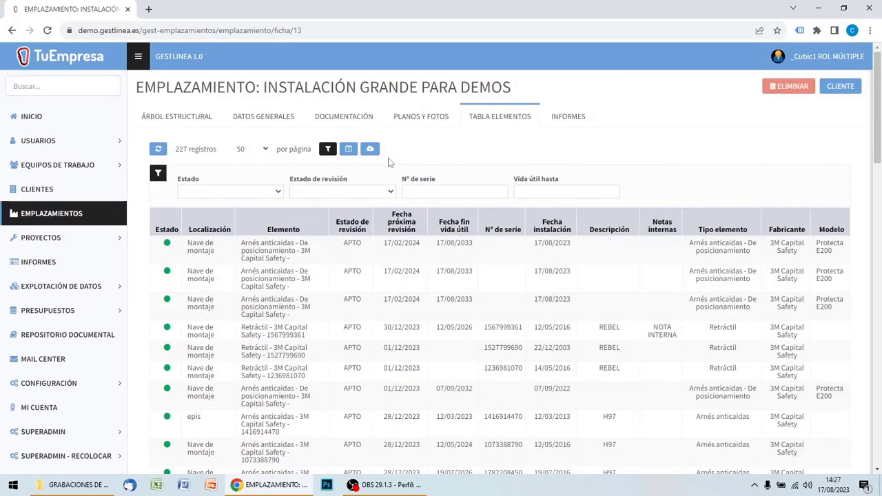
Export all records matching the current filter from the element table in XLS (MS Excel) format.
click(373, 149)
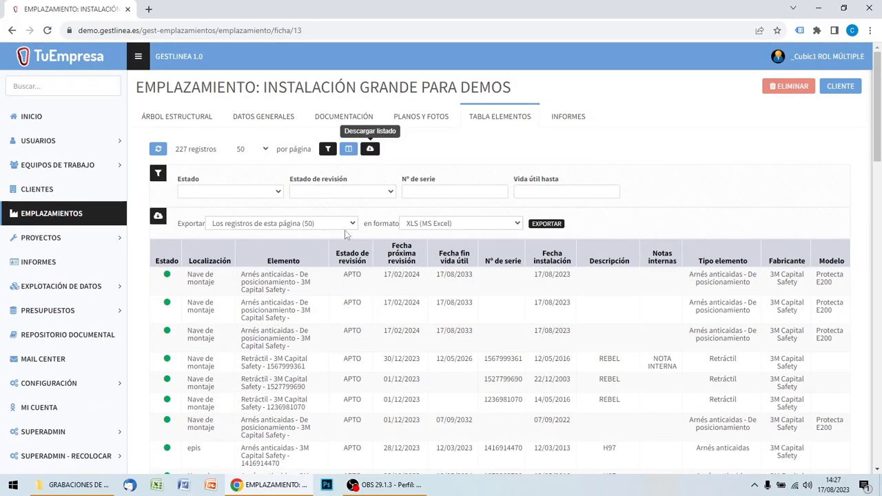
click(314, 225)
click(285, 243)
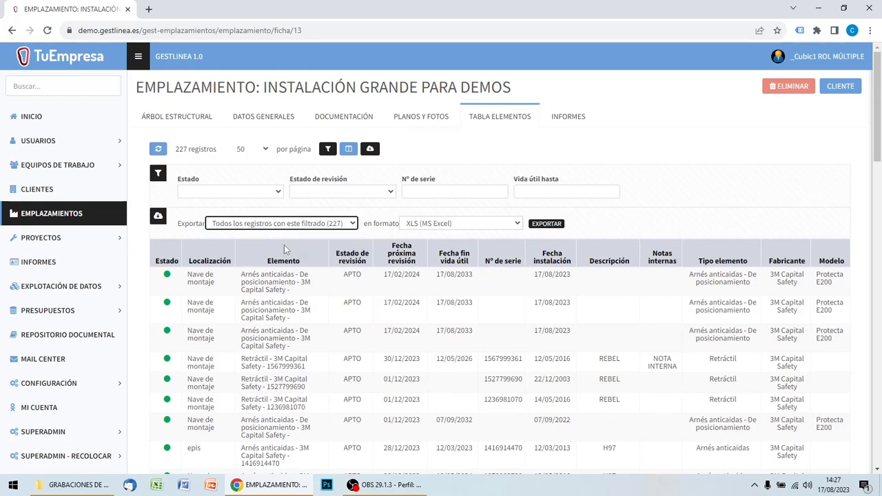
click(540, 225)
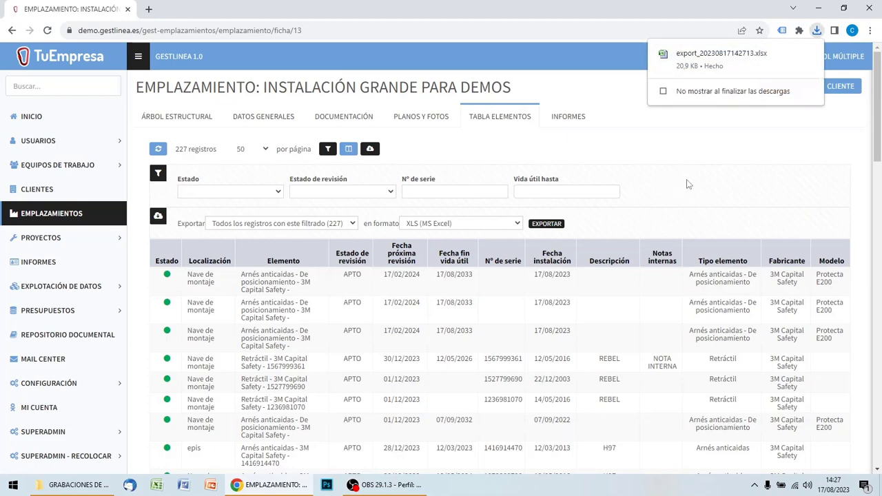
Open the exported element list in a maximized Excel window and examine its columns.
click(731, 55)
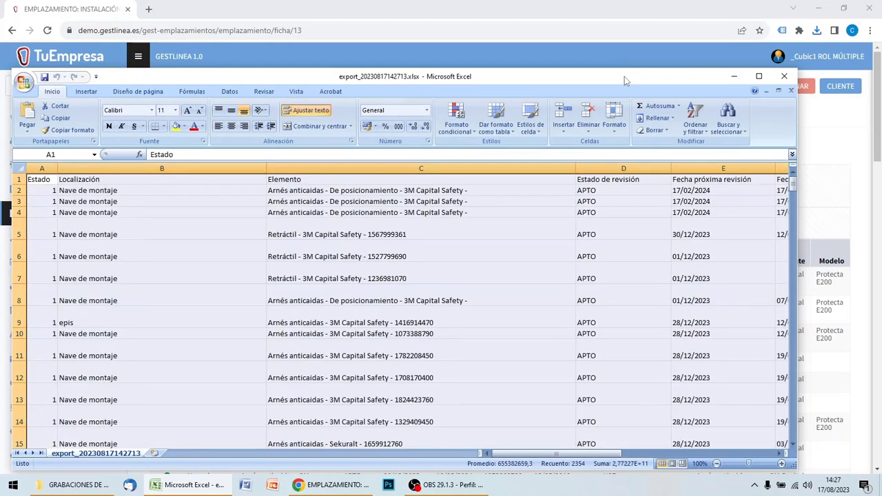
double_click(624, 77)
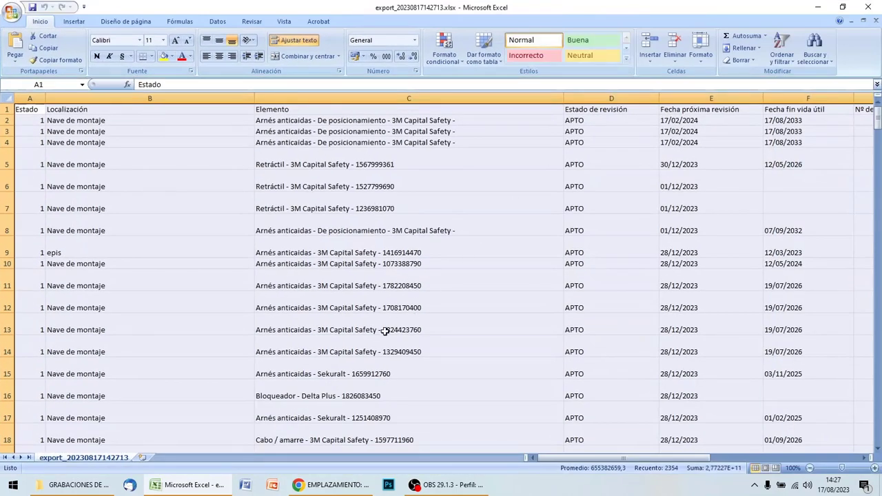
drag(592, 460, 510, 447)
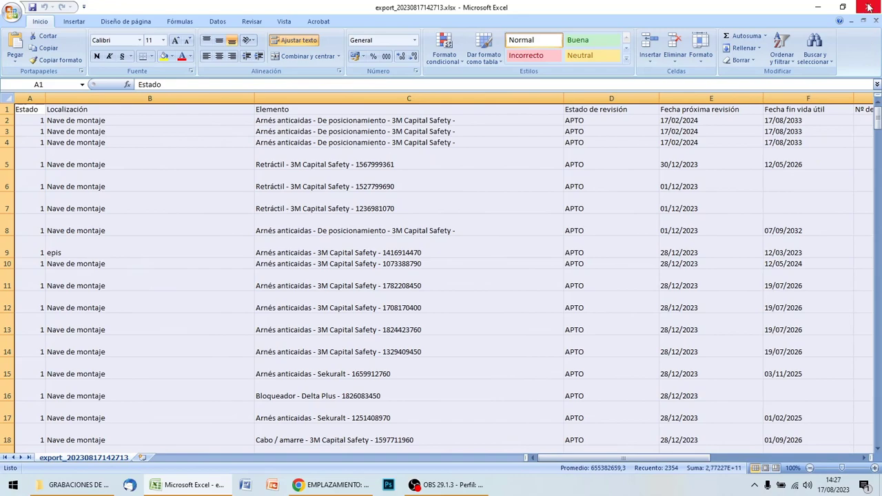